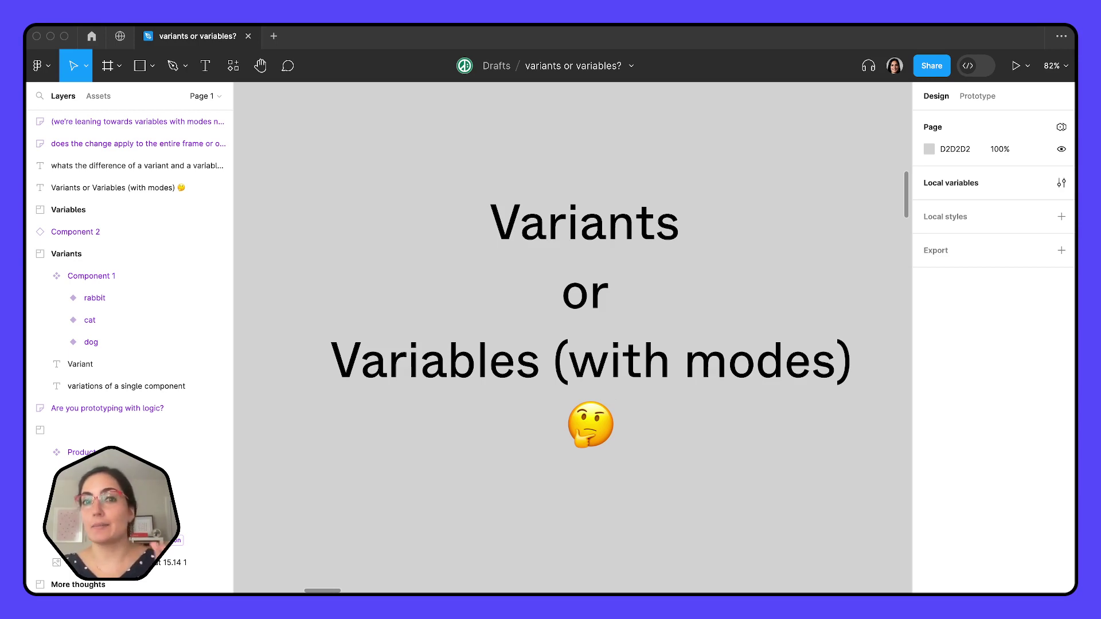
- Combine the dog, cat and rabbit frames in the Variants section into one component set
{"action": "scroll", "coordinate": [808, 241], "scroll_direction": "down", "scroll_amount": 10}
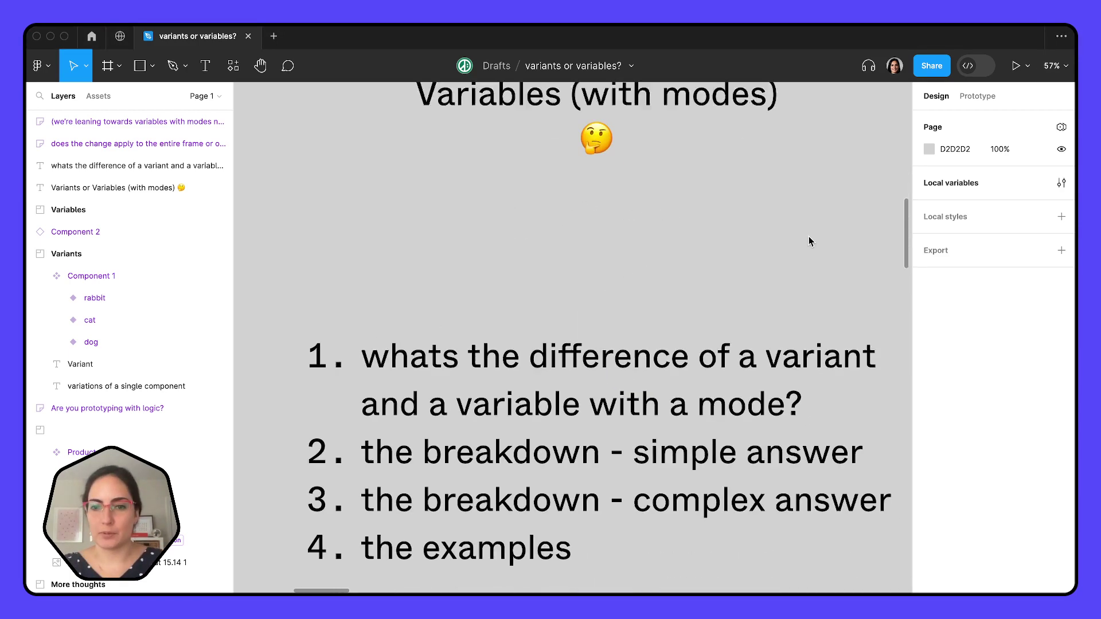
{"action": "scroll", "coordinate": [809, 241], "scroll_direction": "down", "scroll_amount": 2}
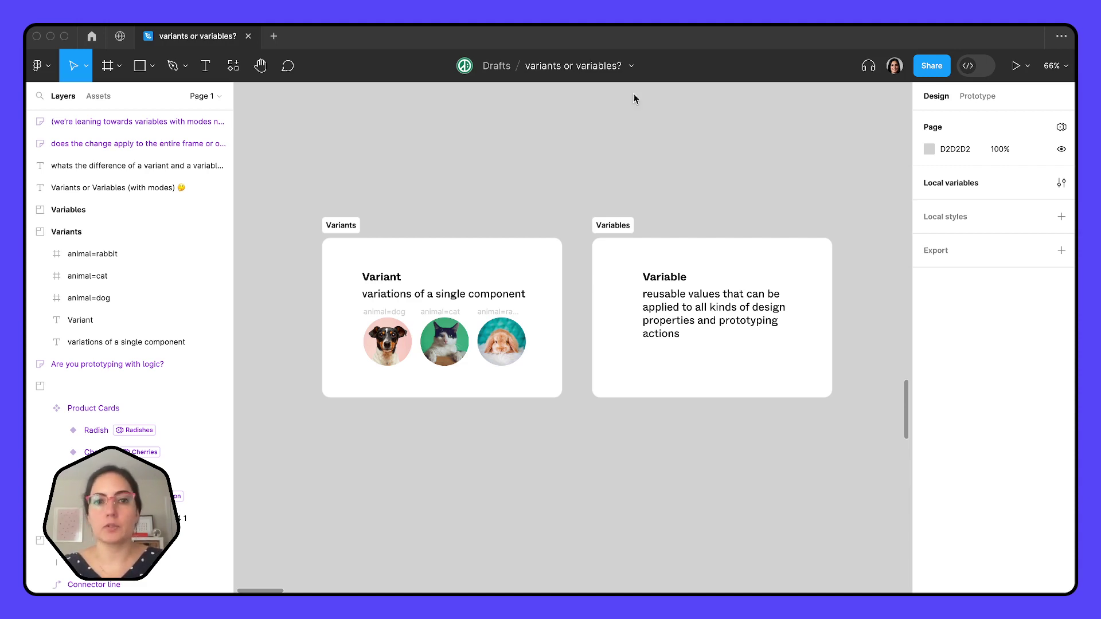
{"action": "left_click", "coordinate": [430, 193]}
{"action": "scroll", "coordinate": [339, 304], "scroll_direction": "up", "scroll_amount": 5}
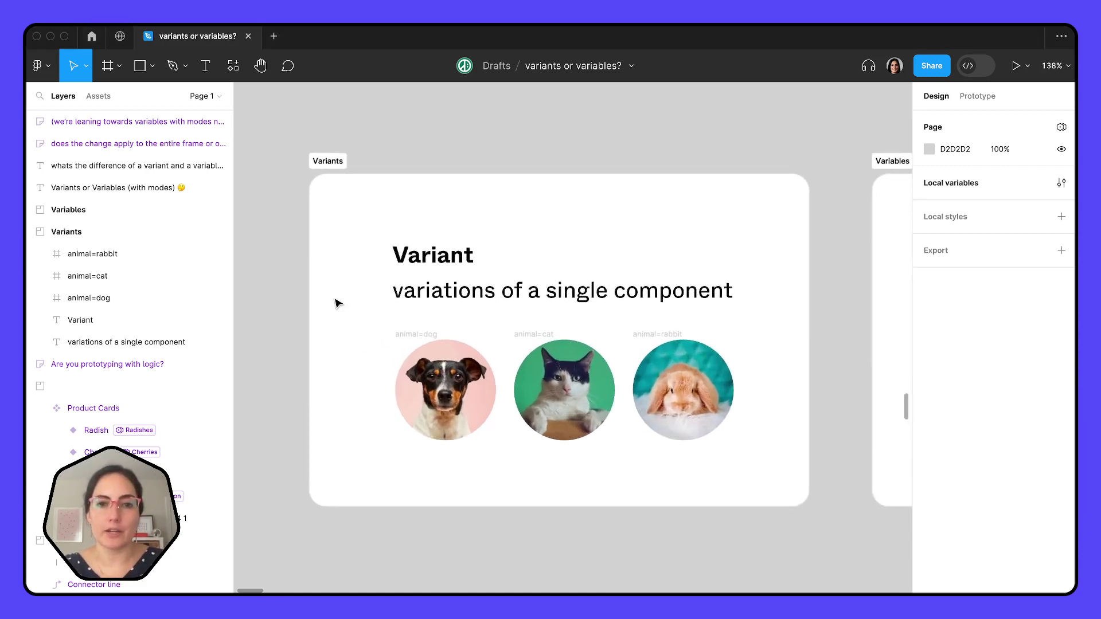
{"action": "left_click_drag", "start_coordinate": [363, 326], "coordinate": [762, 483]}
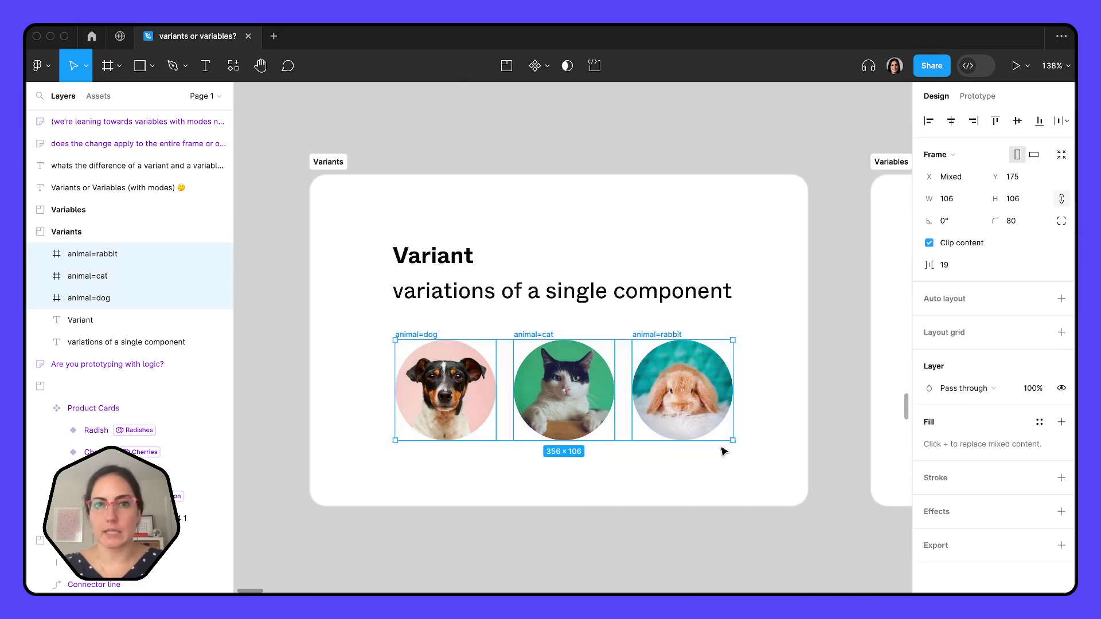
{"action": "left_click", "coordinate": [547, 66]}
{"action": "left_click", "coordinate": [547, 133]}
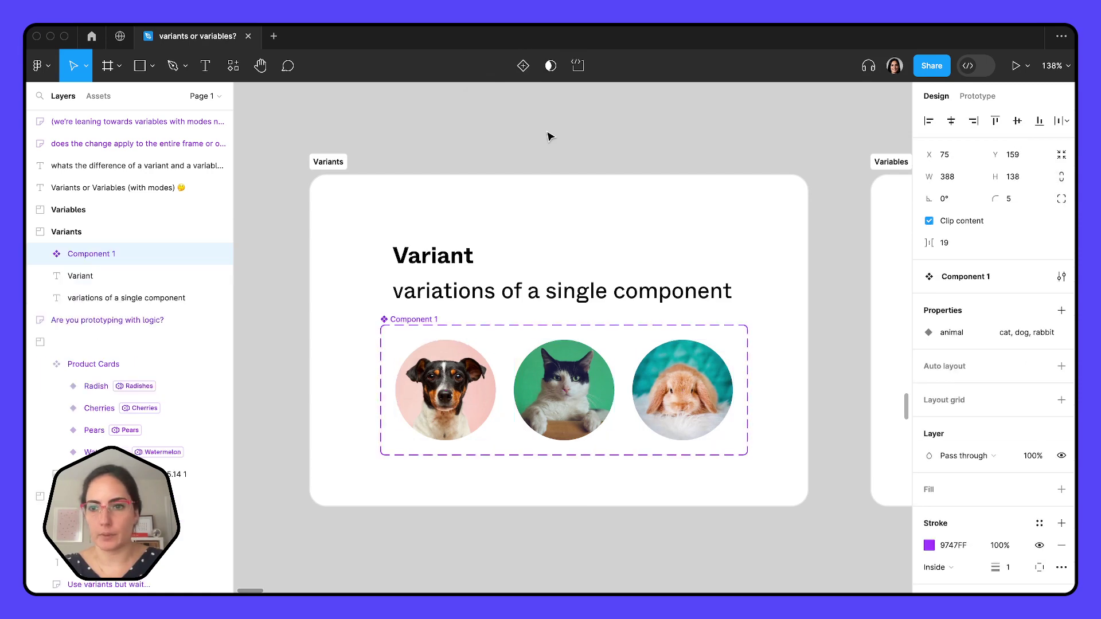
- Place an instance of the cat variant directly below the Variants card
{"action": "left_click", "coordinate": [553, 381]}
{"action": "scroll", "coordinate": [551, 378], "scroll_direction": "down", "scroll_amount": 3}
{"action": "left_click_drag", "start_coordinate": [547, 376], "coordinate": [547, 505]}
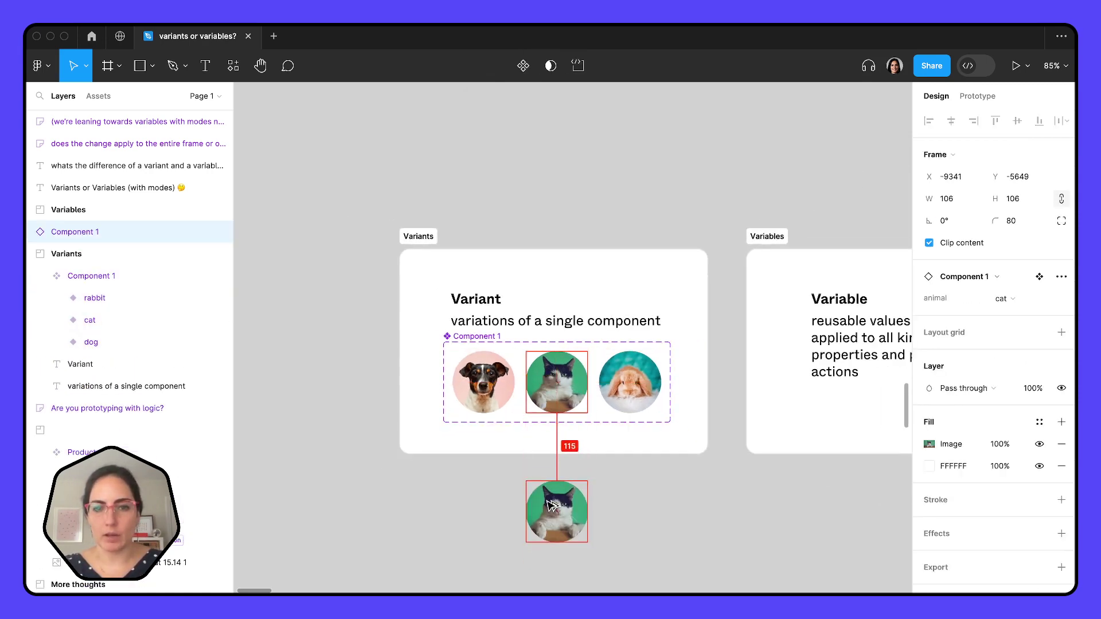
- Switch the instance's animal property to dog, to rabbit and back to dog, and deselect it
{"action": "left_click", "coordinate": [1003, 299]}
{"action": "left_click", "coordinate": [980, 316]}
{"action": "left_click", "coordinate": [1011, 300]}
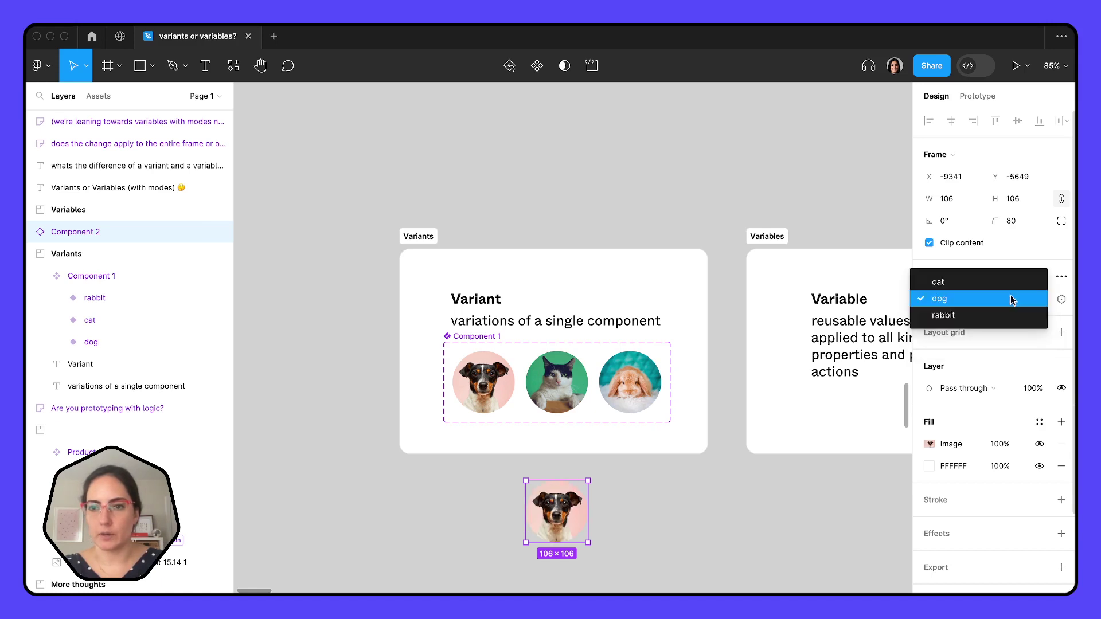
{"action": "left_click", "coordinate": [994, 315]}
{"action": "left_click", "coordinate": [1011, 300]}
{"action": "left_click", "coordinate": [982, 282]}
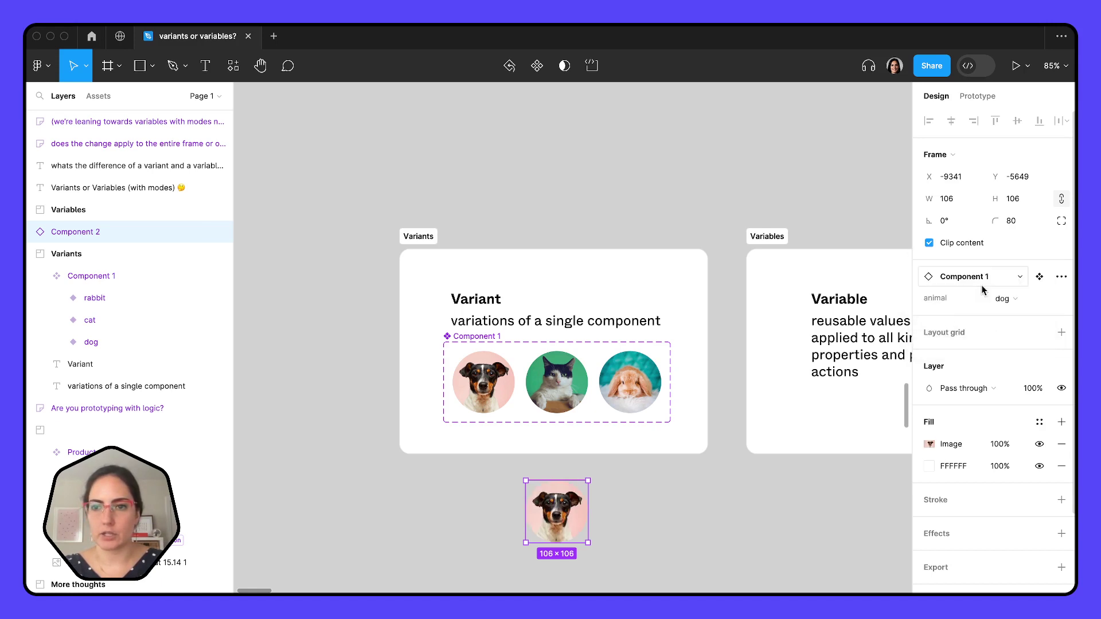
{"action": "key", "text": "Escape"}
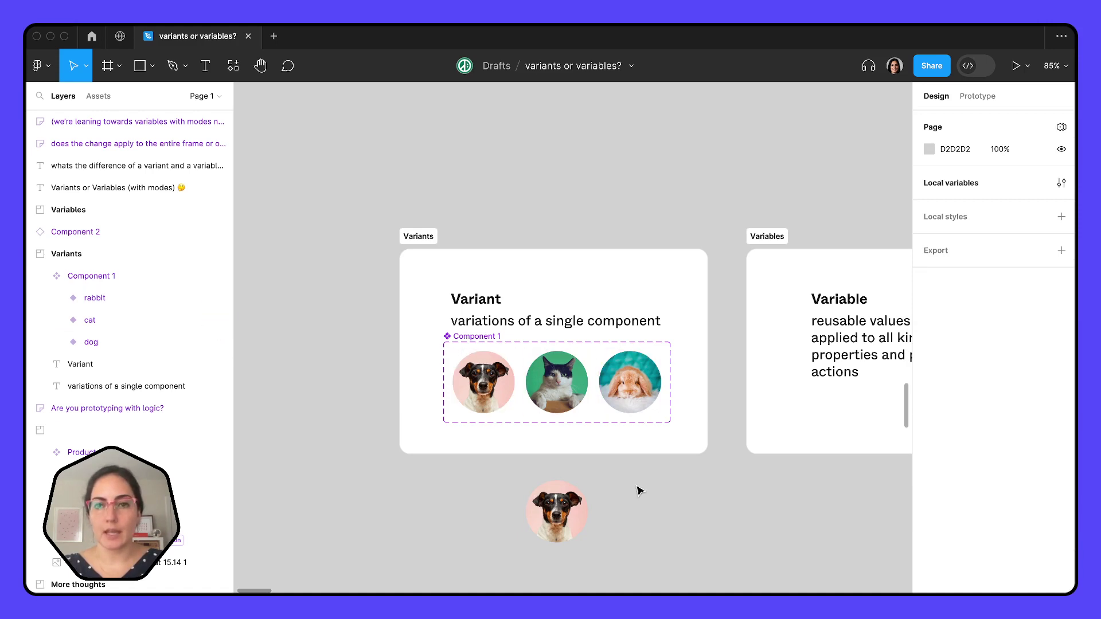
- Inspect the semantic colors collection in the local variables with its light and dark modes, and close it
{"action": "scroll", "coordinate": [640, 491], "scroll_direction": "right", "scroll_amount": 5}
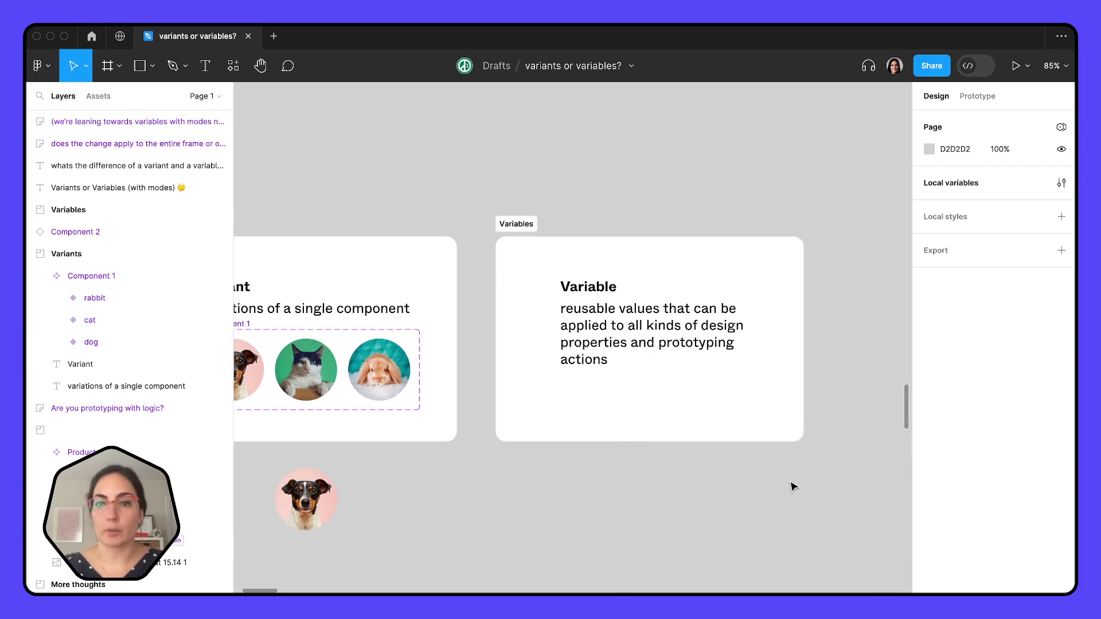
{"action": "left_click", "coordinate": [1063, 183]}
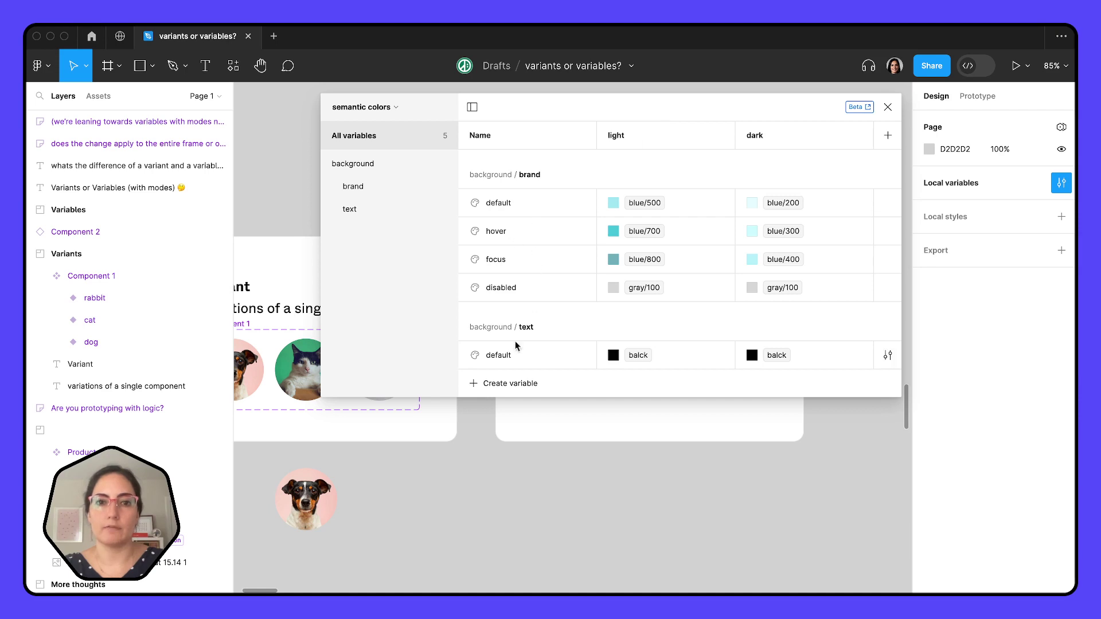
{"action": "left_click", "coordinate": [888, 107]}
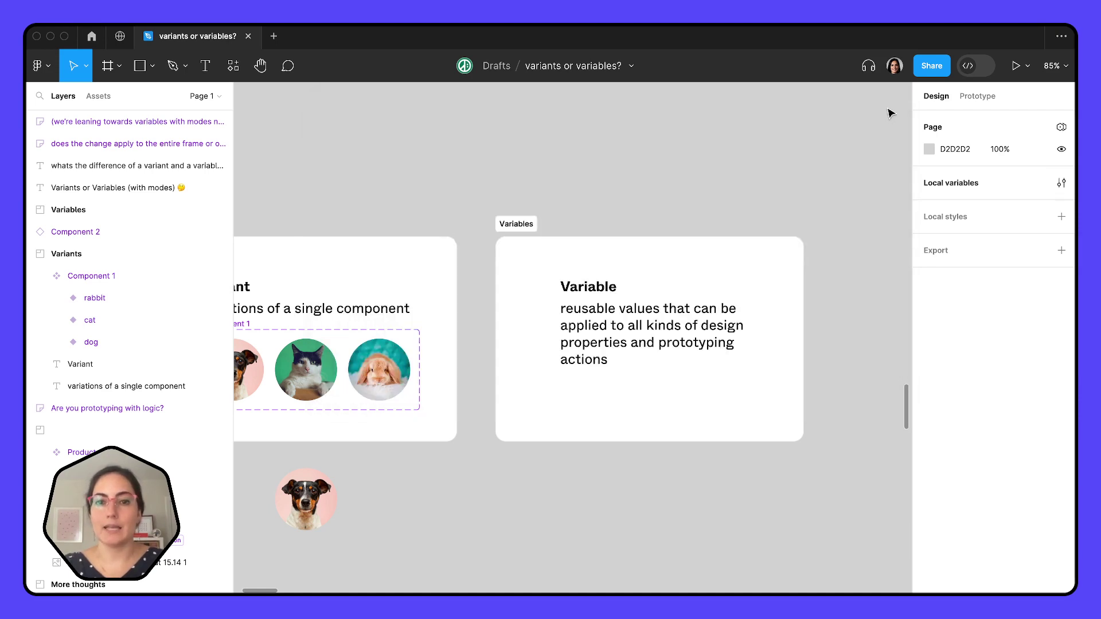
{"action": "scroll", "coordinate": [703, 288], "scroll_direction": "down", "scroll_amount": 5}
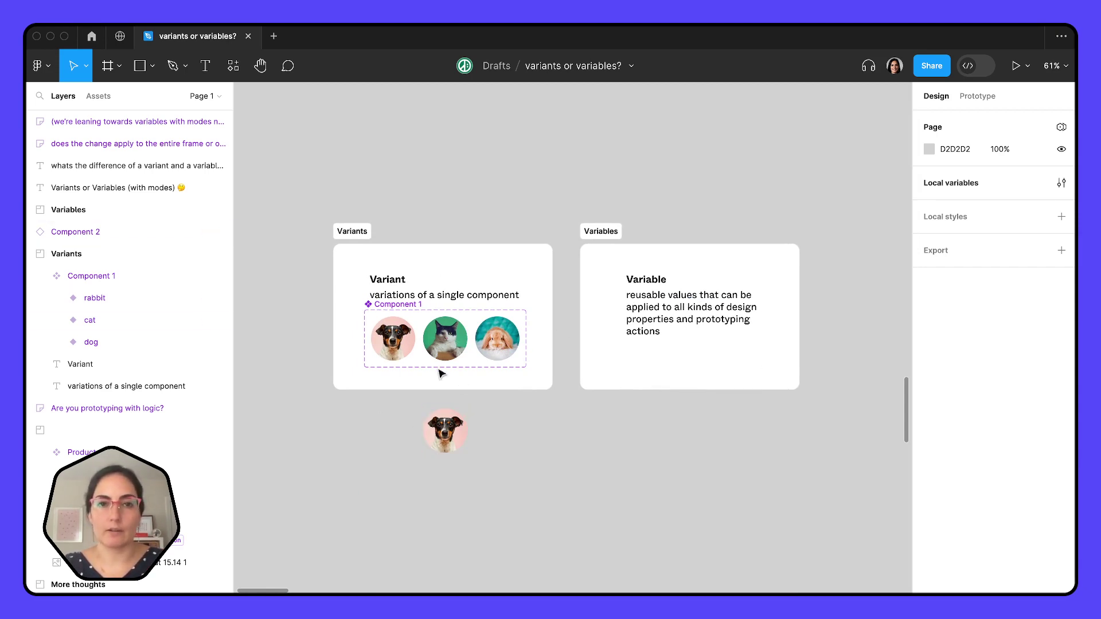
{"action": "left_click", "coordinate": [451, 429]}
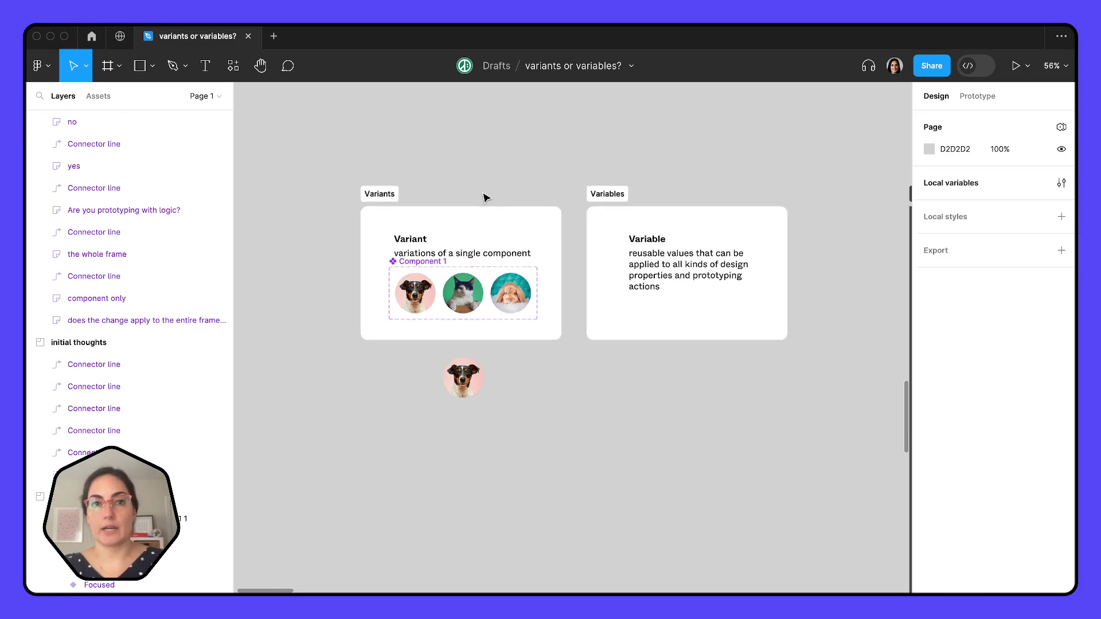
- Examine the initial thoughts flowchart on choosing variants or variables with modes for component-only versus whole-frame changes
{"action": "scroll", "coordinate": [484, 197], "scroll_direction": "down", "scroll_amount": 3}
{"action": "scroll", "coordinate": [483, 197], "scroll_direction": "right", "scroll_amount": 5}
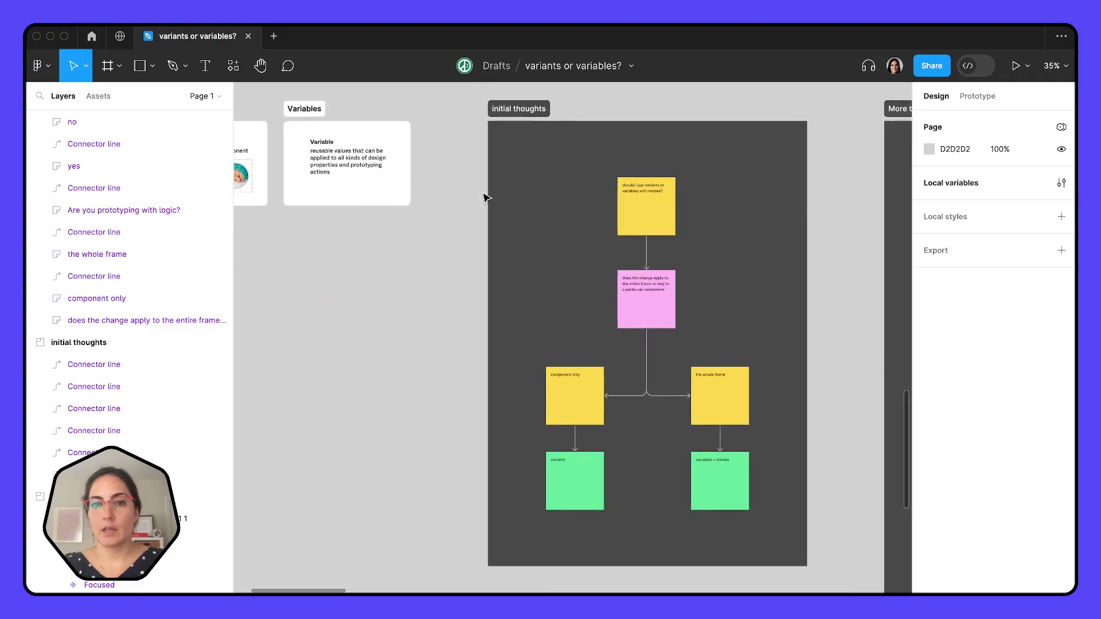
{"action": "scroll", "coordinate": [485, 198], "scroll_direction": "right", "scroll_amount": 2}
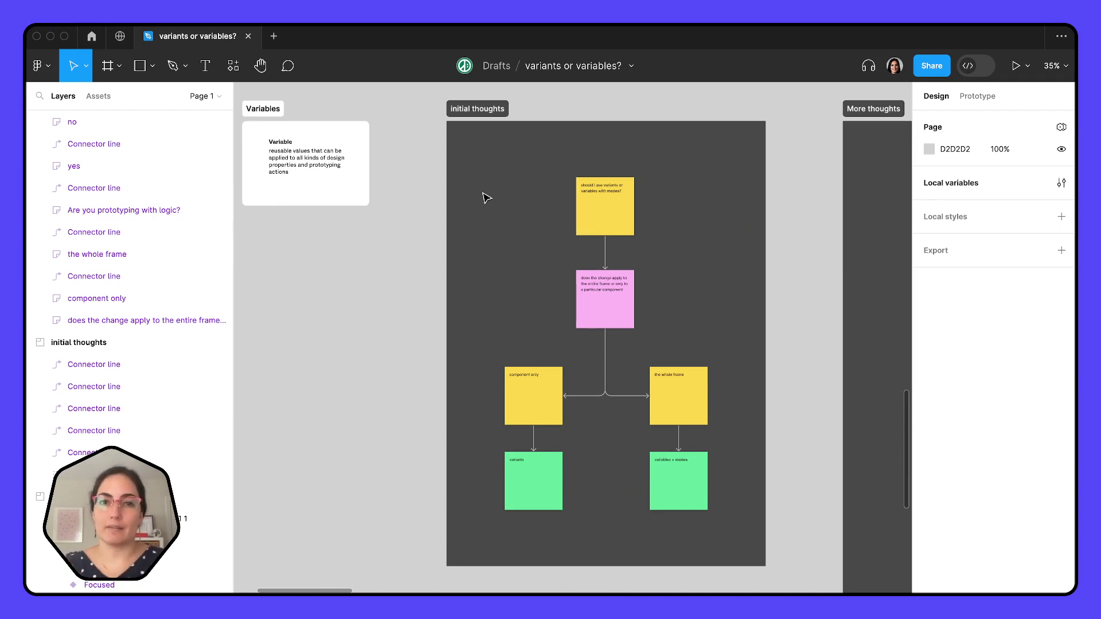
{"action": "left_click", "coordinate": [675, 165]}
{"action": "scroll", "coordinate": [583, 164], "scroll_direction": "up", "scroll_amount": 5}
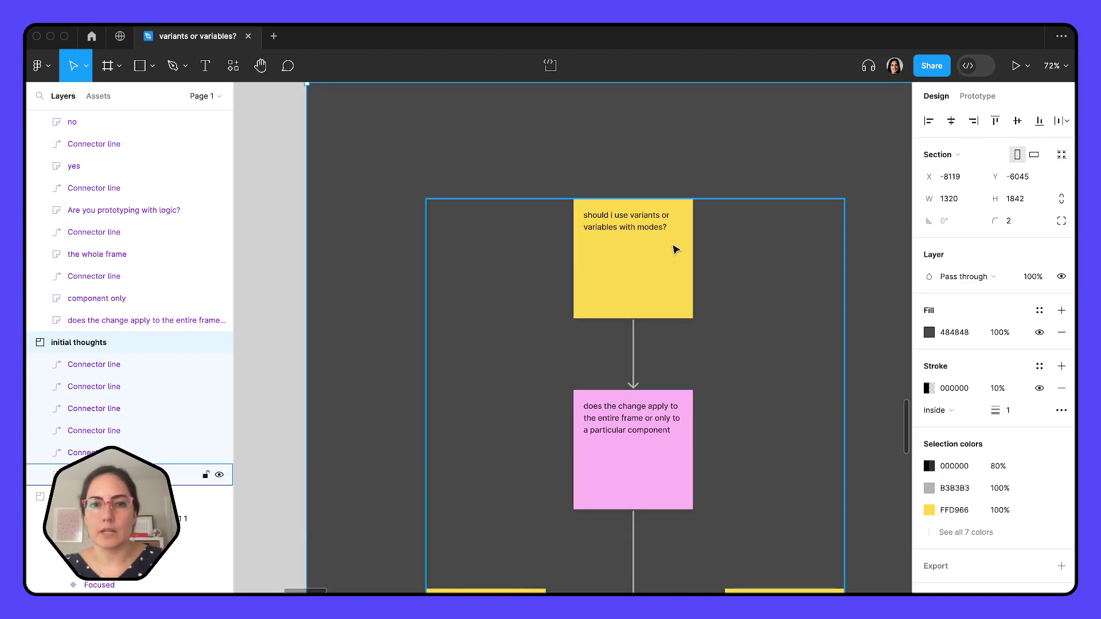
{"action": "scroll", "coordinate": [676, 250], "scroll_direction": "down", "scroll_amount": 5}
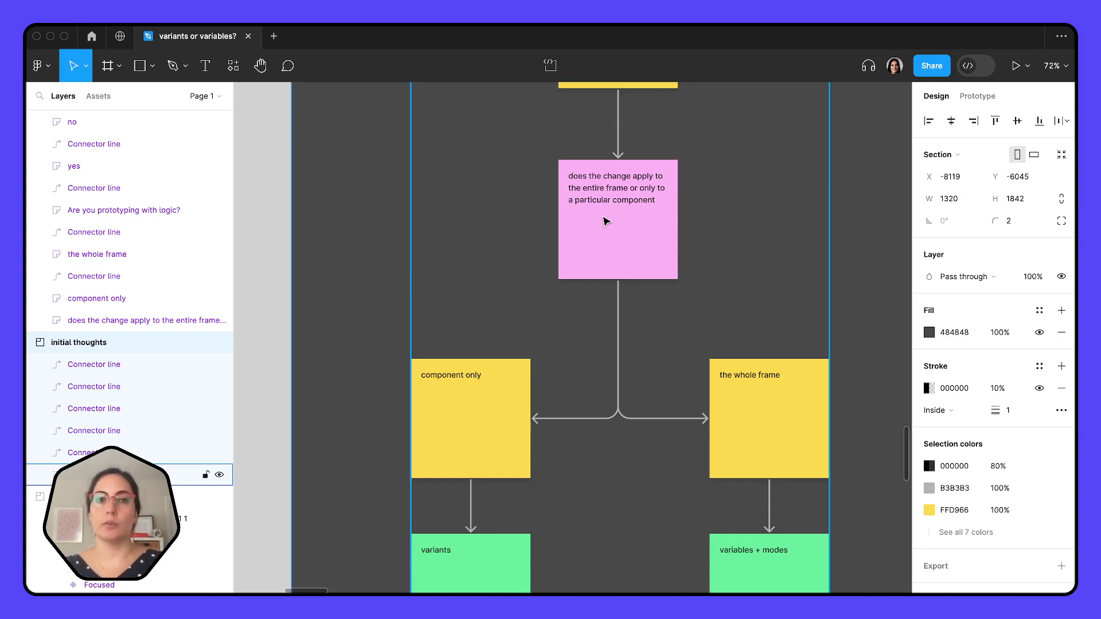
{"action": "scroll", "coordinate": [606, 221], "scroll_direction": "down", "scroll_amount": 5}
{"action": "scroll", "coordinate": [605, 222], "scroll_direction": "left", "scroll_amount": 3}
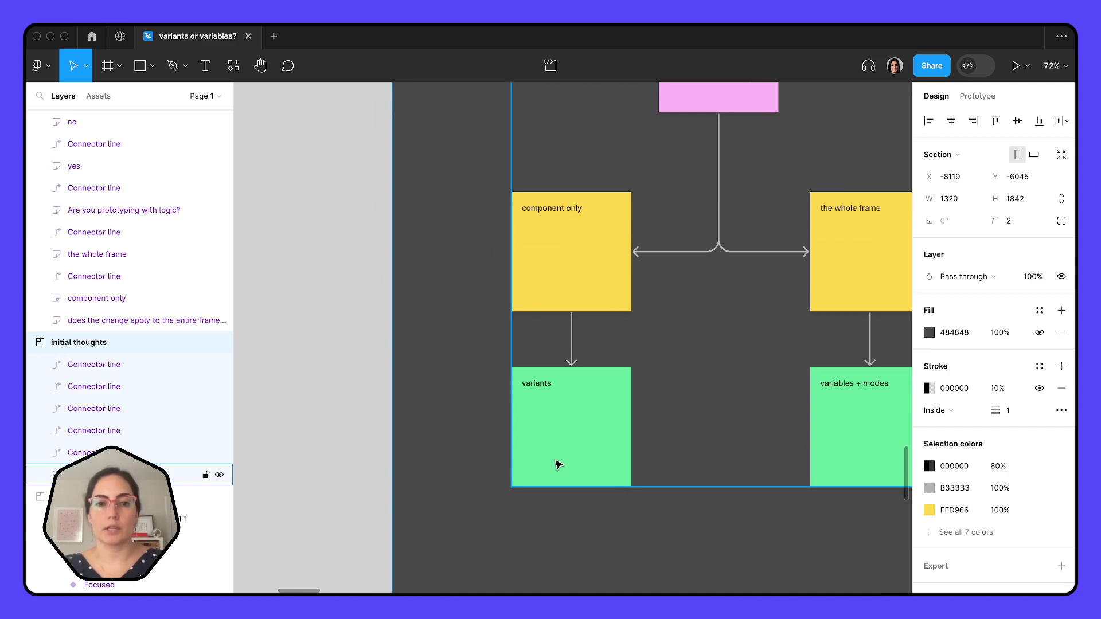
{"action": "scroll", "coordinate": [556, 460], "scroll_direction": "up", "scroll_amount": 3}
{"action": "scroll", "coordinate": [556, 459], "scroll_direction": "right", "scroll_amount": 5}
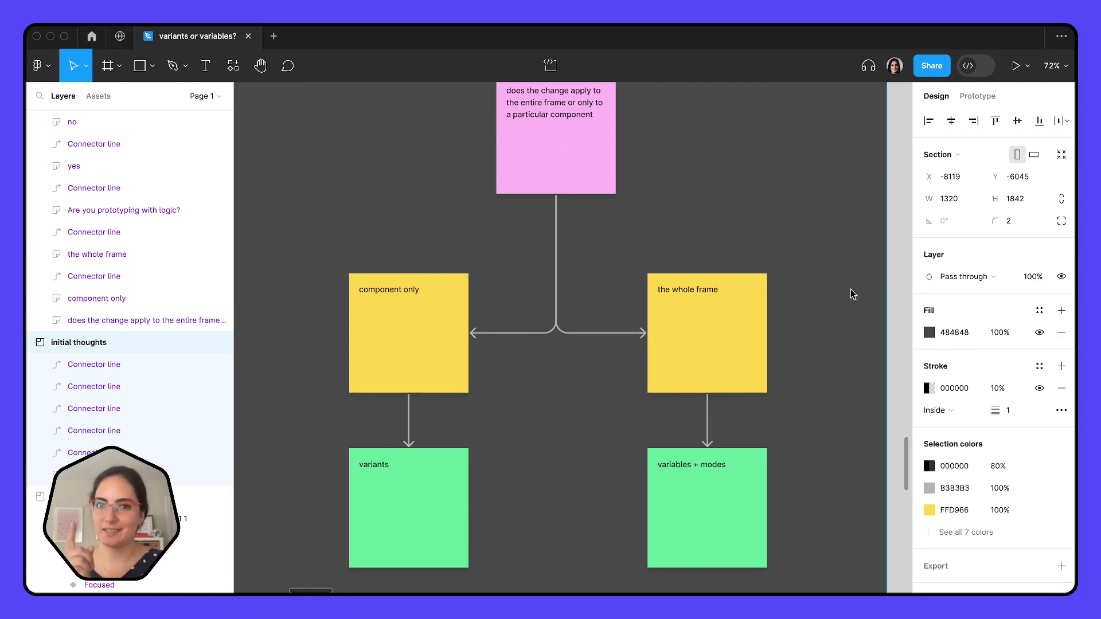
{"action": "key", "text": "shift+2"}
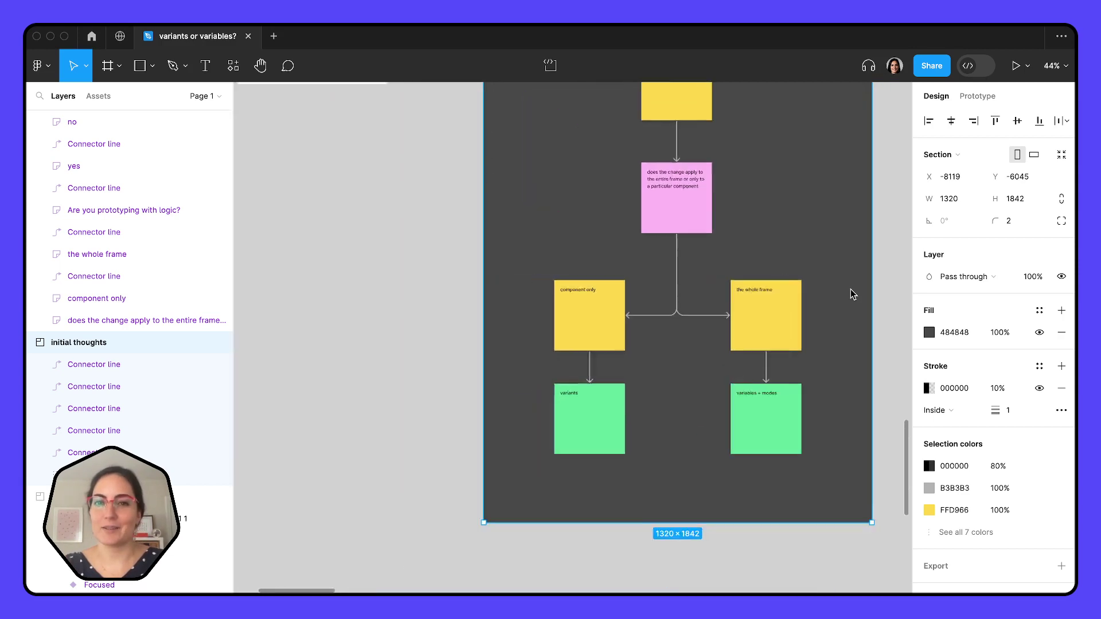
{"action": "scroll", "coordinate": [851, 289], "scroll_direction": "right", "scroll_amount": 10}
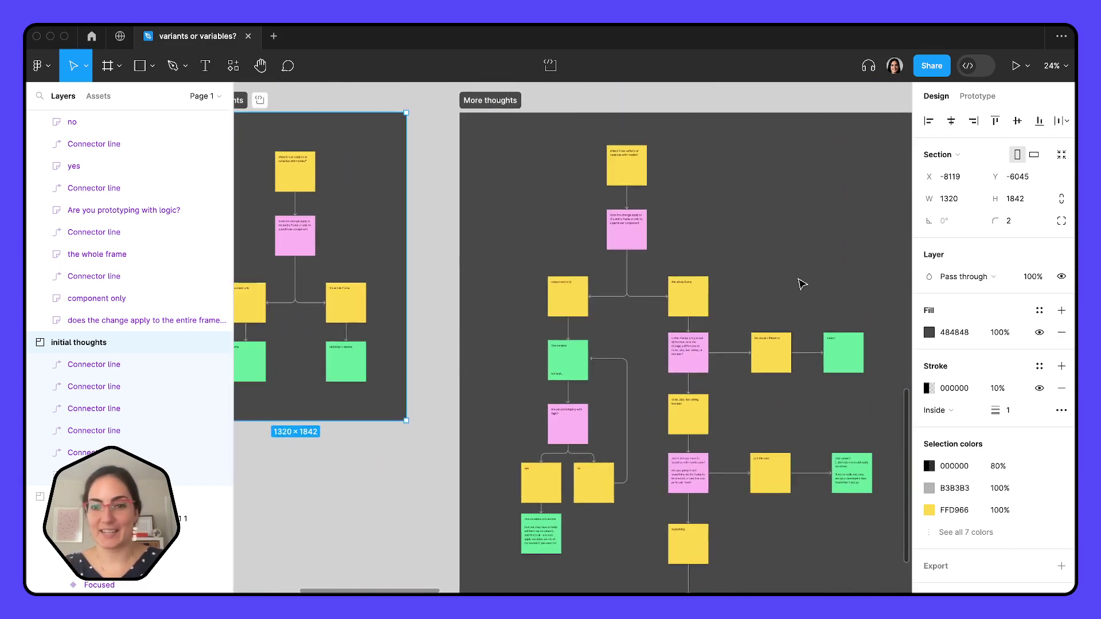
{"action": "scroll", "coordinate": [341, 294], "scroll_direction": "left", "scroll_amount": 4}
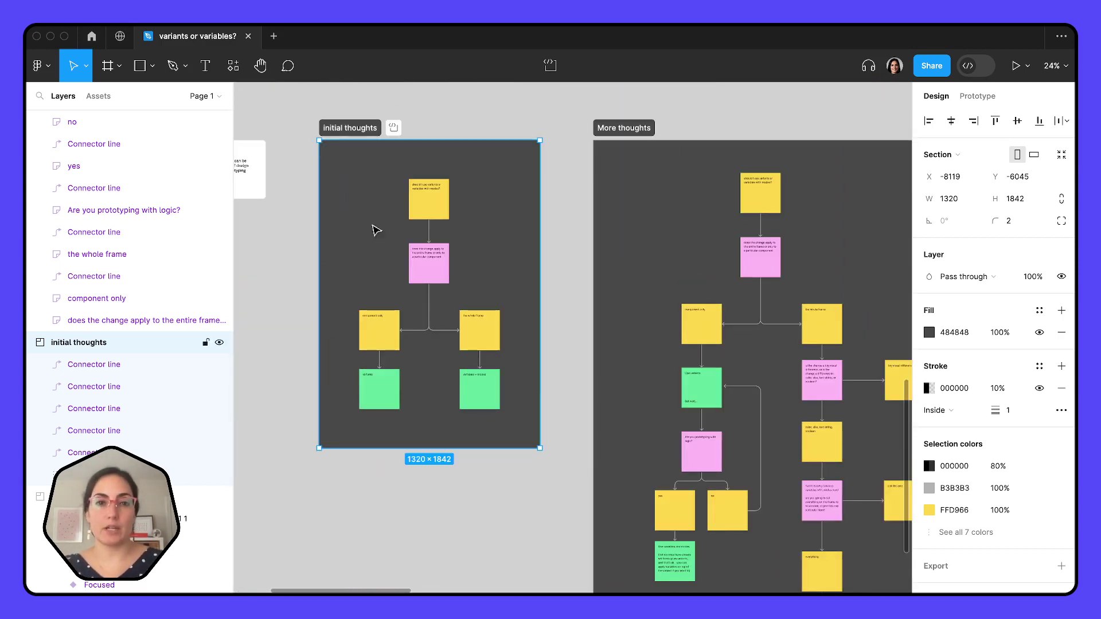
{"action": "scroll", "coordinate": [362, 427], "scroll_direction": "up", "scroll_amount": 3}
{"action": "scroll", "coordinate": [363, 430], "scroll_direction": "up", "scroll_amount": 5}
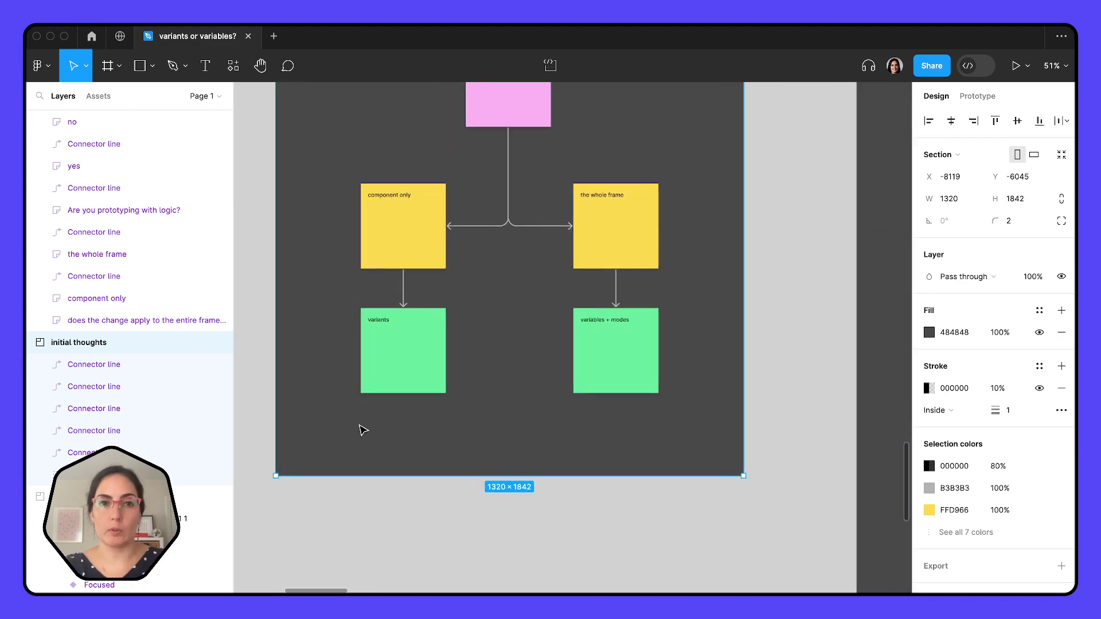
{"action": "scroll", "coordinate": [517, 286], "scroll_direction": "up", "scroll_amount": 3}
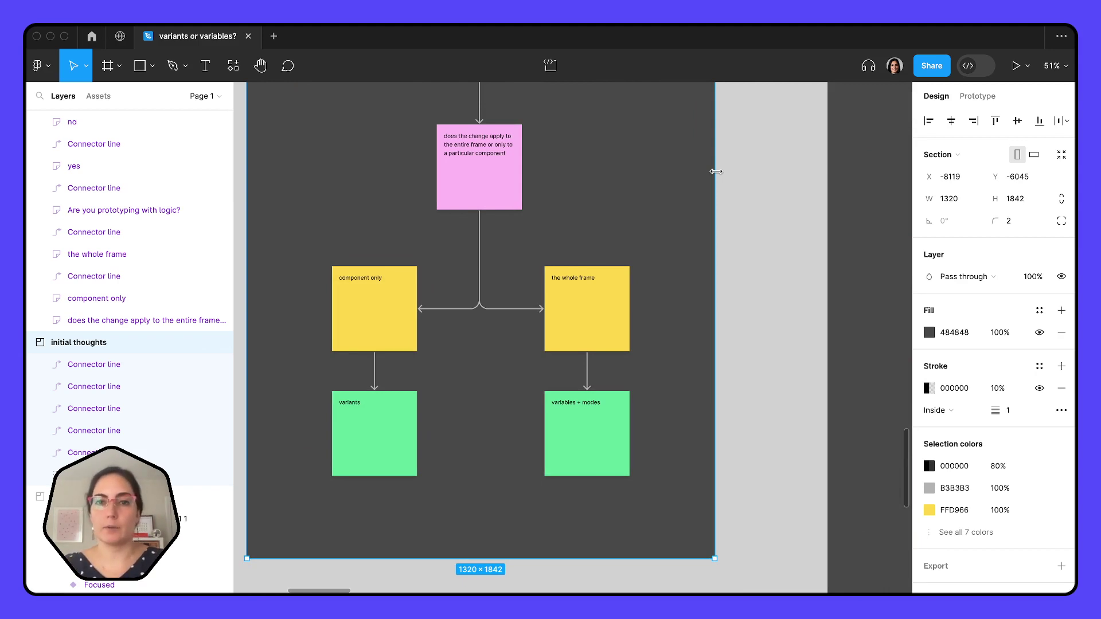
- Examine the component-only path of the More thoughts flowchart, including the prototyping-with-logic question and its yes and no branches
{"action": "scroll", "coordinate": [716, 172], "scroll_direction": "down", "scroll_amount": 5}
{"action": "scroll", "coordinate": [718, 177], "scroll_direction": "right", "scroll_amount": 5}
{"action": "scroll", "coordinate": [717, 178], "scroll_direction": "up", "scroll_amount": 3}
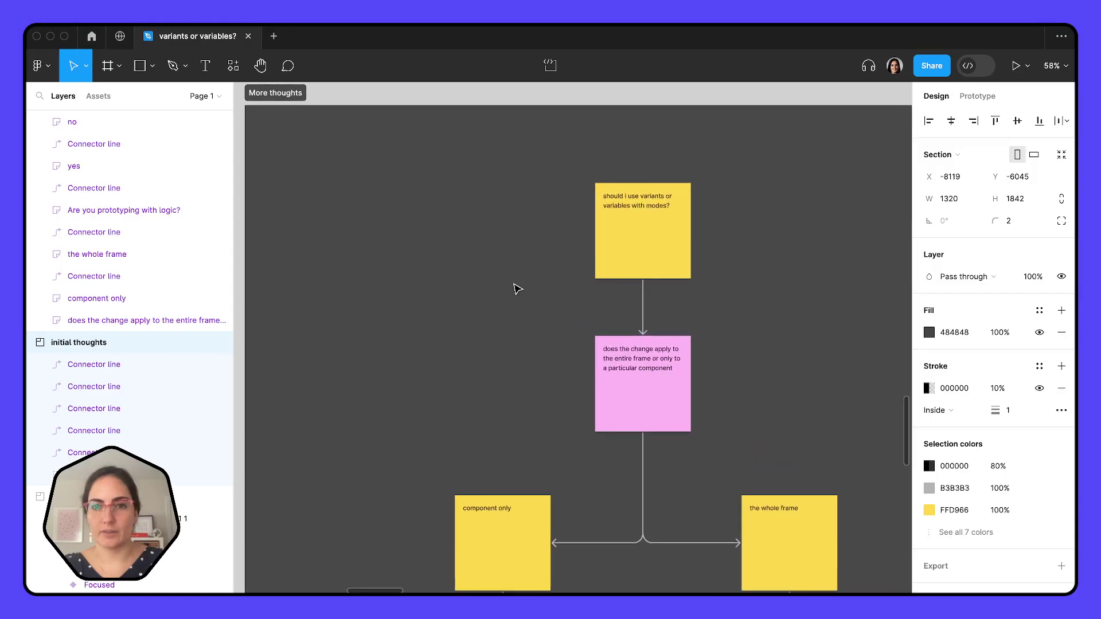
{"action": "scroll", "coordinate": [516, 288], "scroll_direction": "right", "scroll_amount": 3}
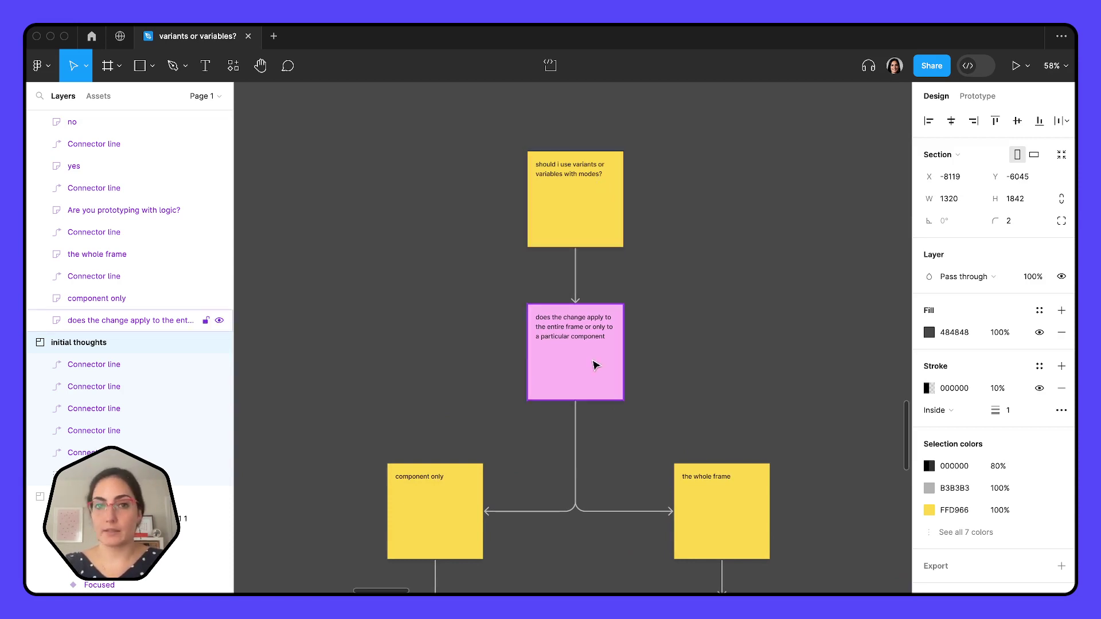
{"action": "scroll", "coordinate": [597, 365], "scroll_direction": "down", "scroll_amount": 3}
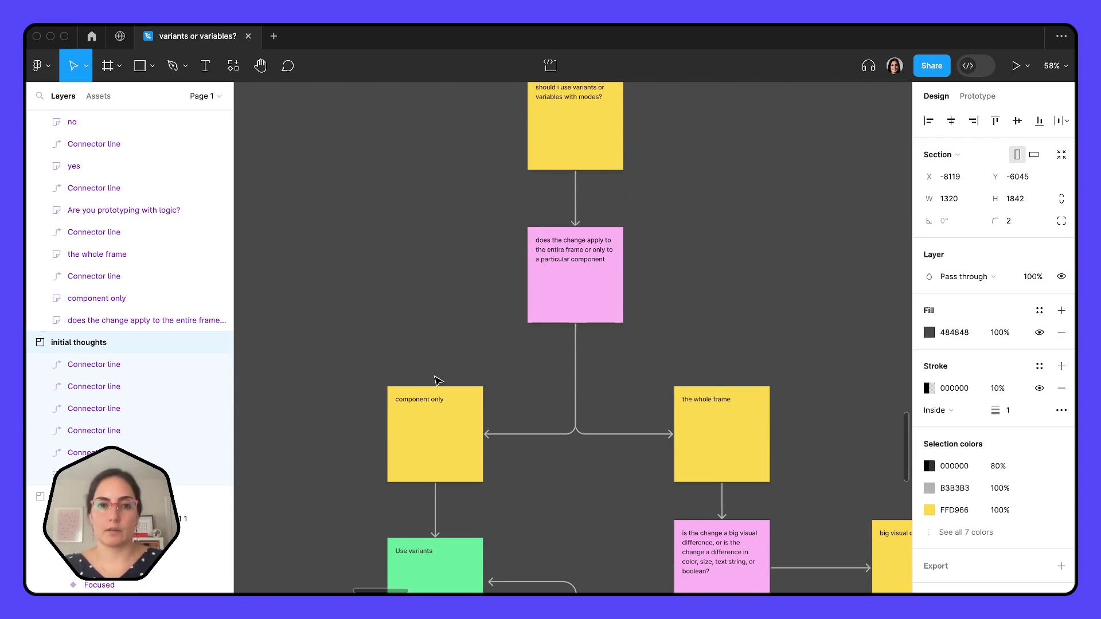
{"action": "scroll", "coordinate": [417, 441], "scroll_direction": "down", "scroll_amount": 10}
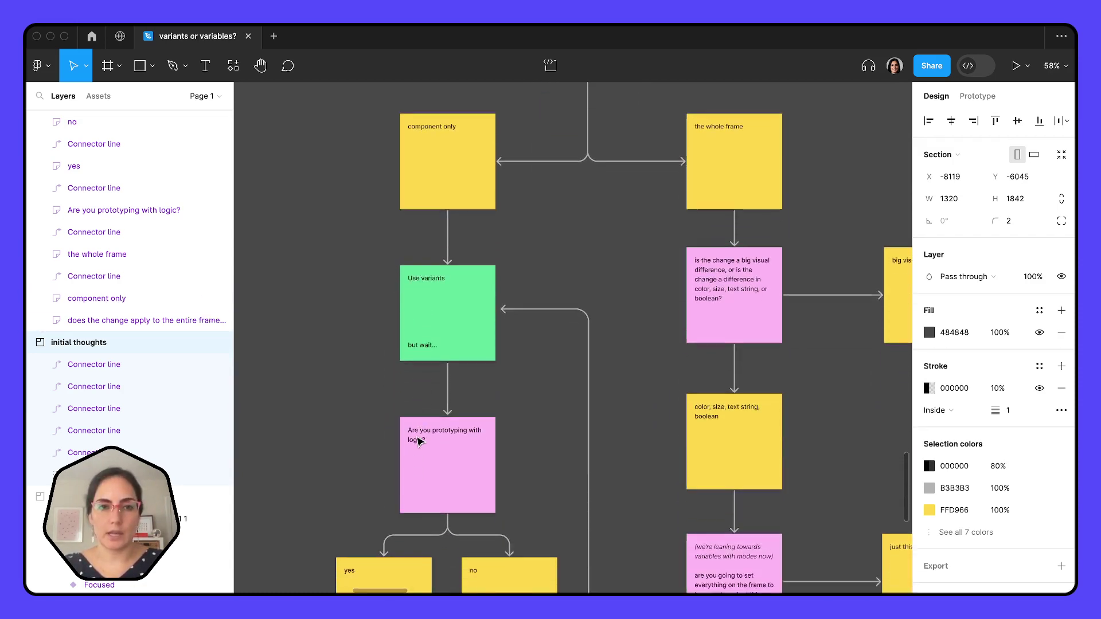
{"action": "scroll", "coordinate": [443, 296], "scroll_direction": "up", "scroll_amount": 2}
{"action": "scroll", "coordinate": [443, 296], "scroll_direction": "up", "scroll_amount": 5}
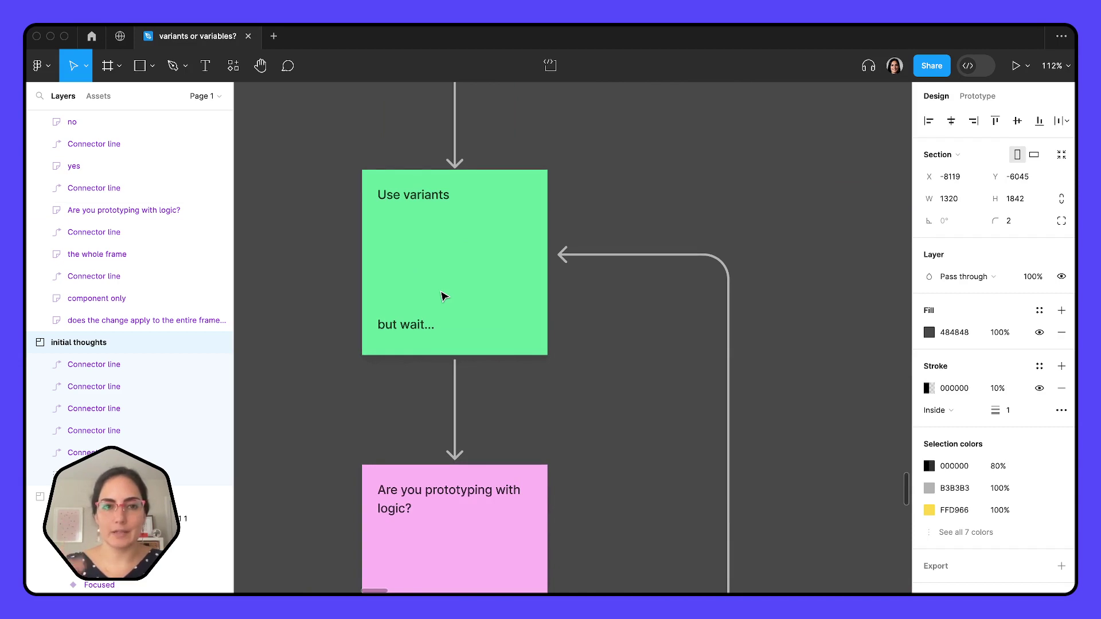
{"action": "scroll", "coordinate": [444, 296], "scroll_direction": "down", "scroll_amount": 5}
{"action": "scroll", "coordinate": [443, 296], "scroll_direction": "left", "scroll_amount": 1}
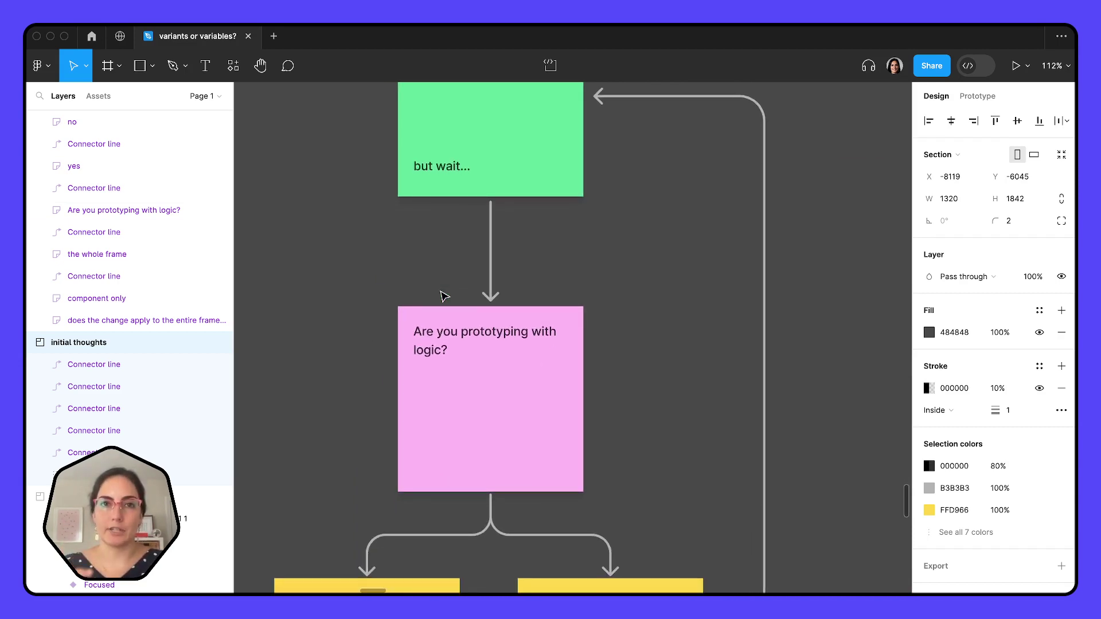
{"action": "scroll", "coordinate": [444, 296], "scroll_direction": "down", "scroll_amount": 2}
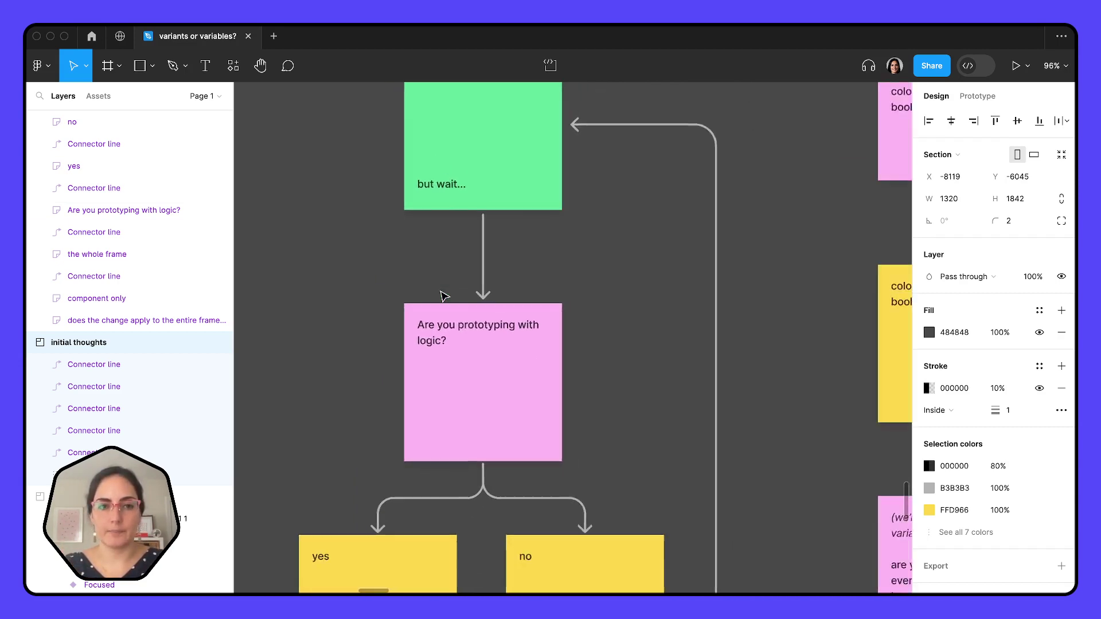
{"action": "scroll", "coordinate": [443, 296], "scroll_direction": "down", "scroll_amount": 3}
{"action": "scroll", "coordinate": [504, 172], "scroll_direction": "up", "scroll_amount": 3}
{"action": "scroll", "coordinate": [505, 172], "scroll_direction": "left", "scroll_amount": 2}
{"action": "scroll", "coordinate": [504, 172], "scroll_direction": "down", "scroll_amount": 7}
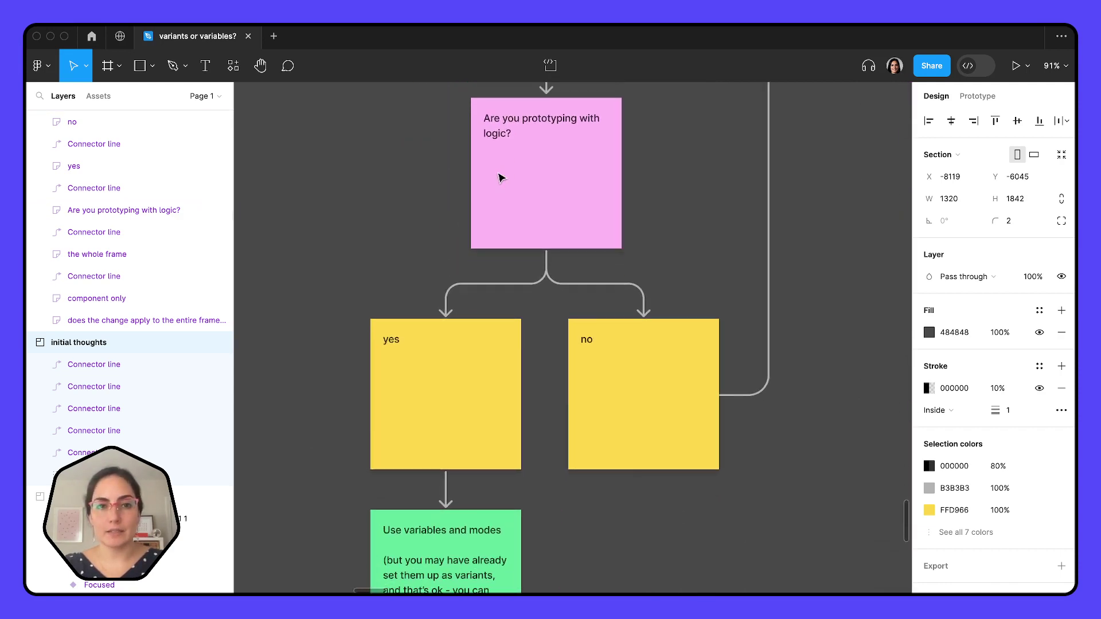
{"action": "scroll", "coordinate": [430, 380], "scroll_direction": "down", "scroll_amount": 5}
{"action": "scroll", "coordinate": [431, 381], "scroll_direction": "left", "scroll_amount": 1}
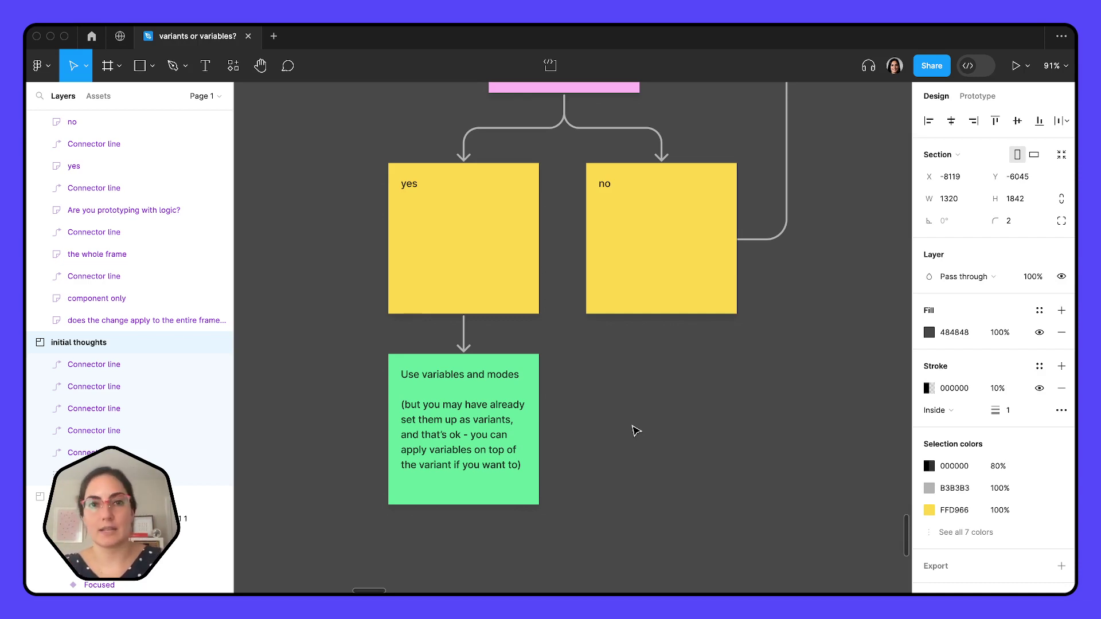
{"action": "scroll", "coordinate": [636, 431], "scroll_direction": "down", "scroll_amount": 5}
{"action": "scroll", "coordinate": [635, 430], "scroll_direction": "up", "scroll_amount": 5}
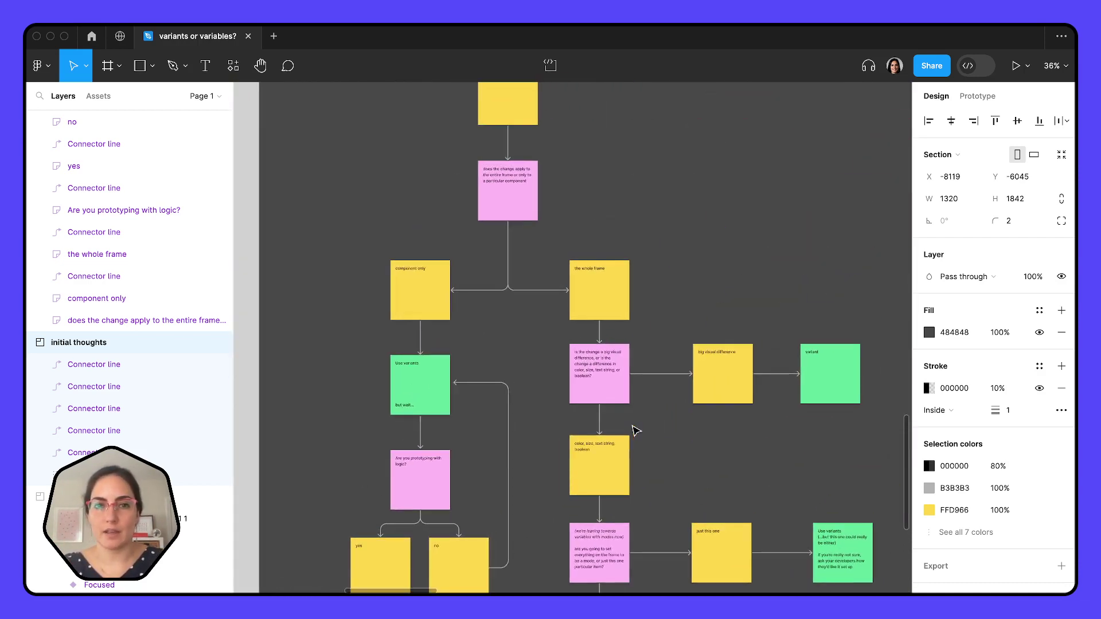
- Examine the whole-frame path's question on big visual difference versus color, size, text string or boolean, highlighting the note's text
{"action": "scroll", "coordinate": [501, 207], "scroll_direction": "up", "scroll_amount": 5}
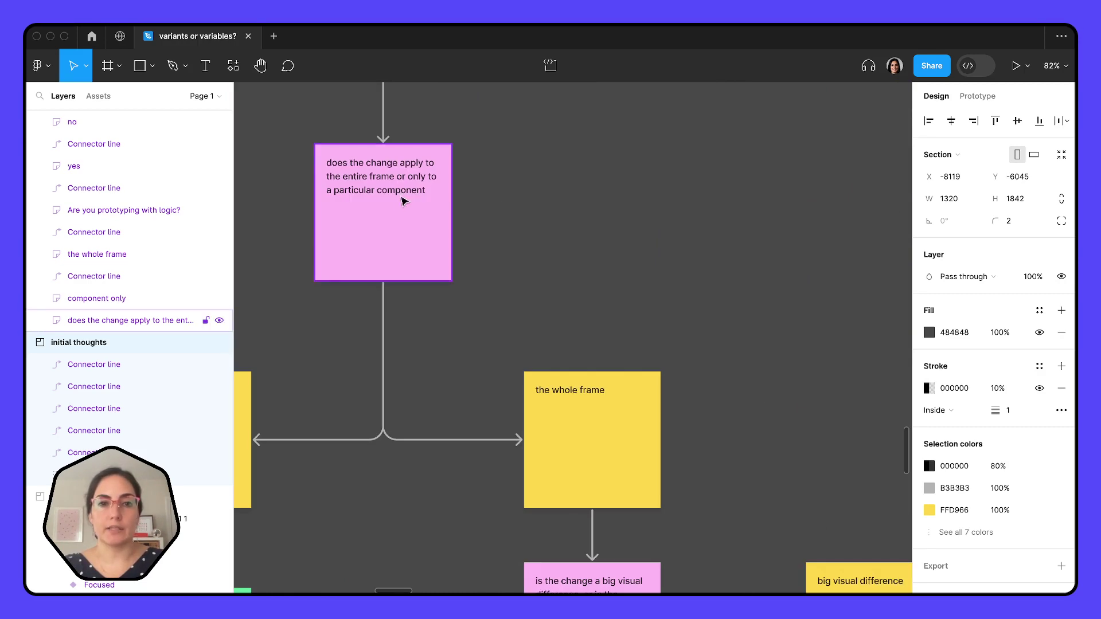
{"action": "scroll", "coordinate": [585, 454], "scroll_direction": "down", "scroll_amount": 5}
{"action": "scroll", "coordinate": [585, 455], "scroll_direction": "down", "scroll_amount": 4}
{"action": "scroll", "coordinate": [585, 455], "scroll_direction": "right", "scroll_amount": 2}
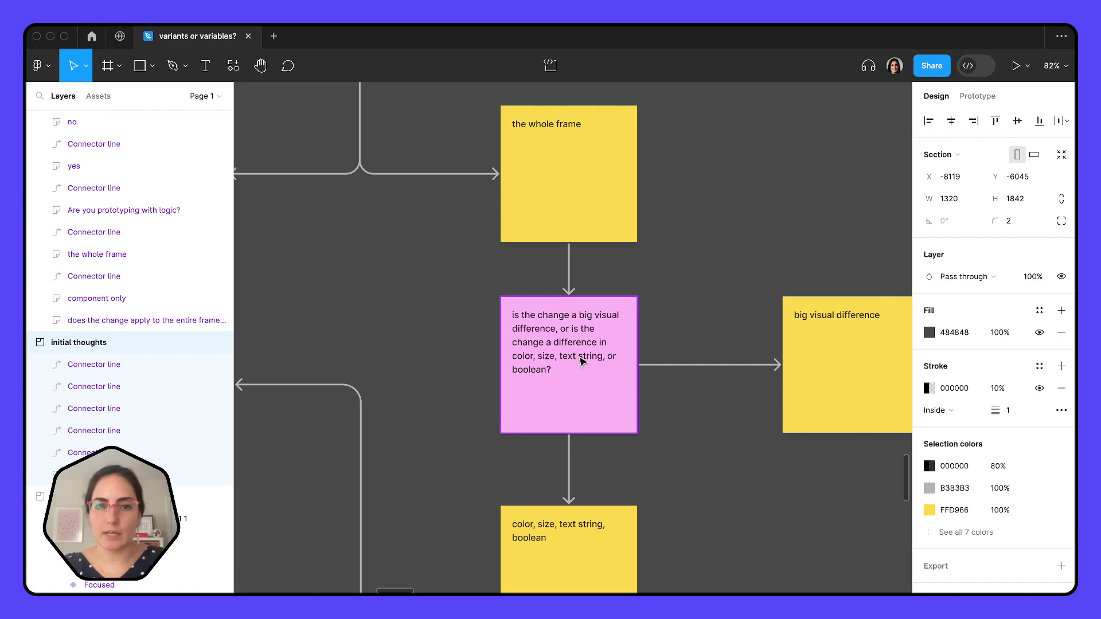
{"action": "double_click", "coordinate": [519, 358]}
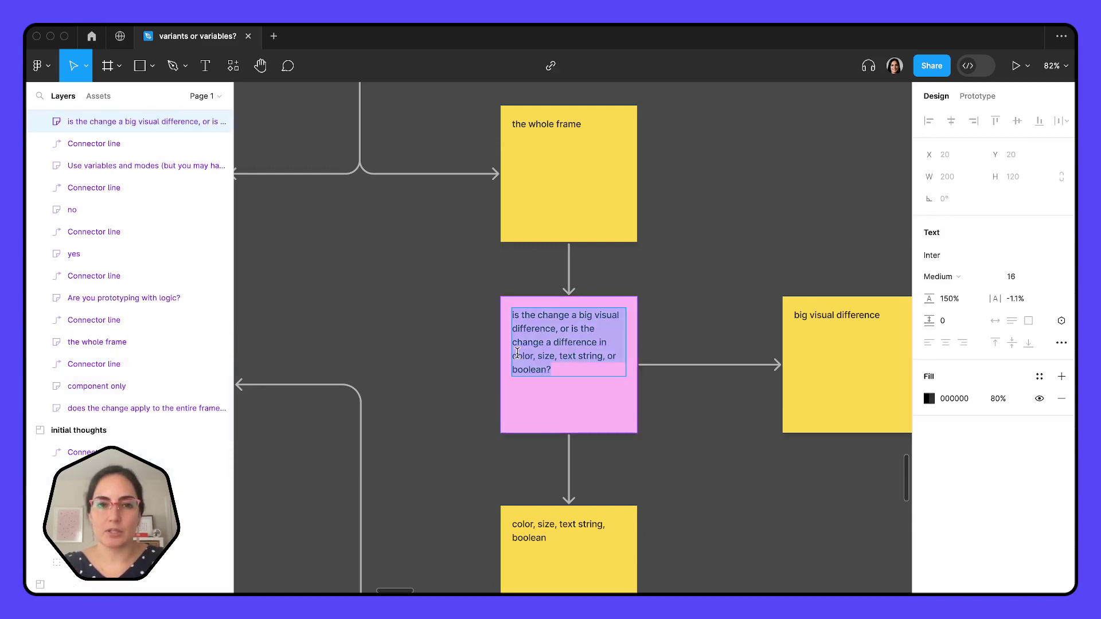
{"action": "left_click", "coordinate": [517, 352]}
{"action": "left_click_drag", "start_coordinate": [517, 352], "coordinate": [606, 372]}
{"action": "left_click", "coordinate": [579, 373]}
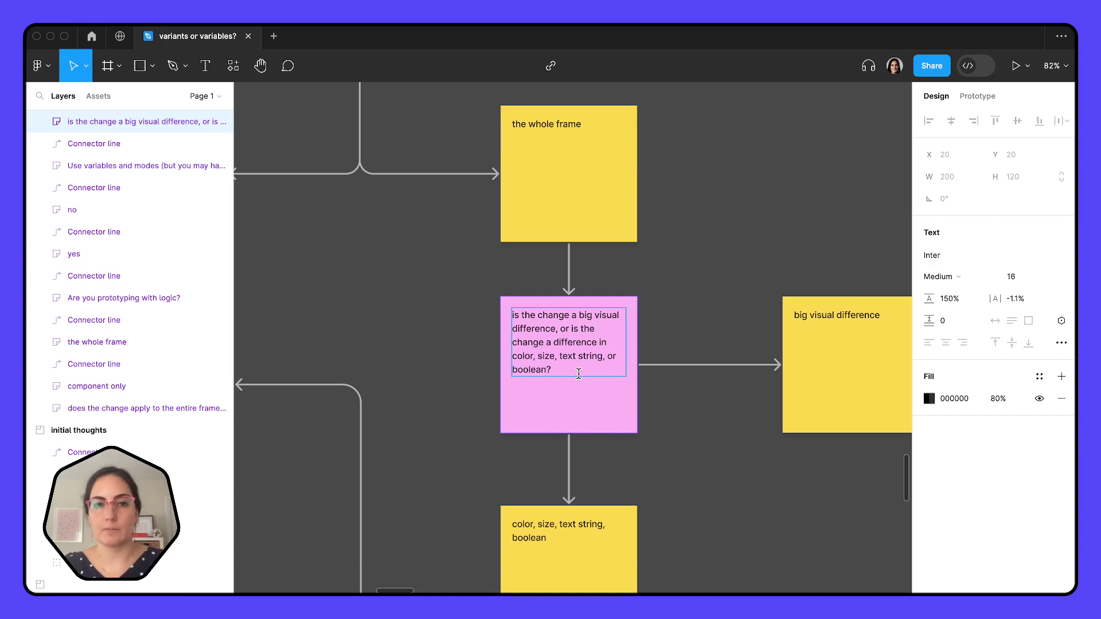
{"action": "left_click", "coordinate": [581, 406]}
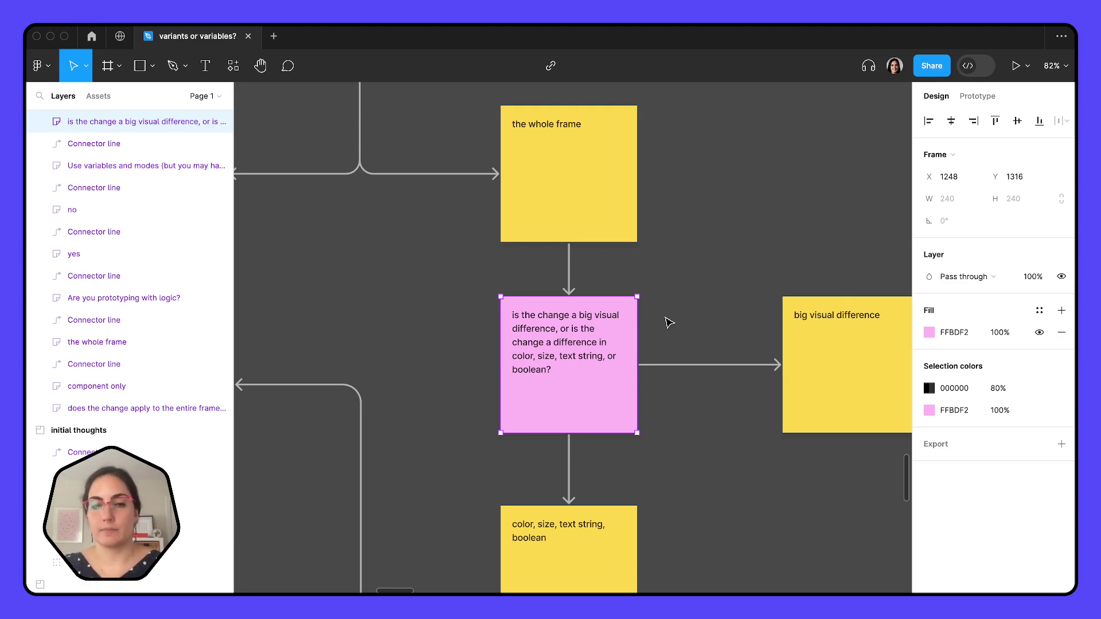
- Examine the big visual difference branch leading to variant, and follow the color, size, text string, boolean branch
{"action": "scroll", "coordinate": [669, 322], "scroll_direction": "right", "scroll_amount": 7}
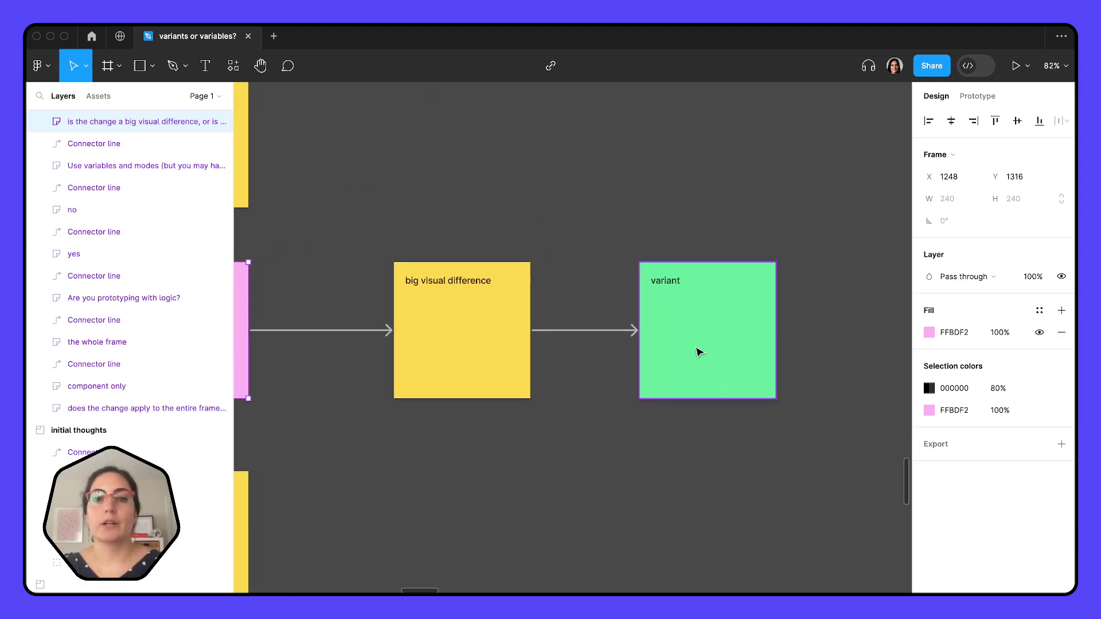
{"action": "scroll", "coordinate": [720, 313], "scroll_direction": "left", "scroll_amount": 5}
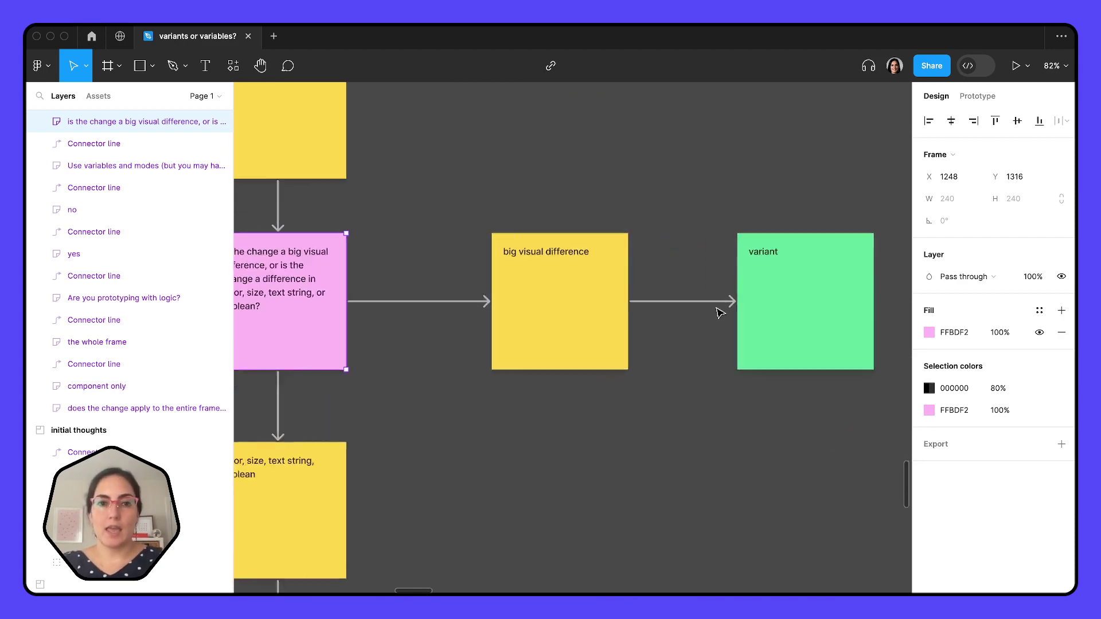
{"action": "scroll", "coordinate": [499, 333], "scroll_direction": "down", "scroll_amount": 2}
{"action": "scroll", "coordinate": [499, 333], "scroll_direction": "down", "scroll_amount": 2}
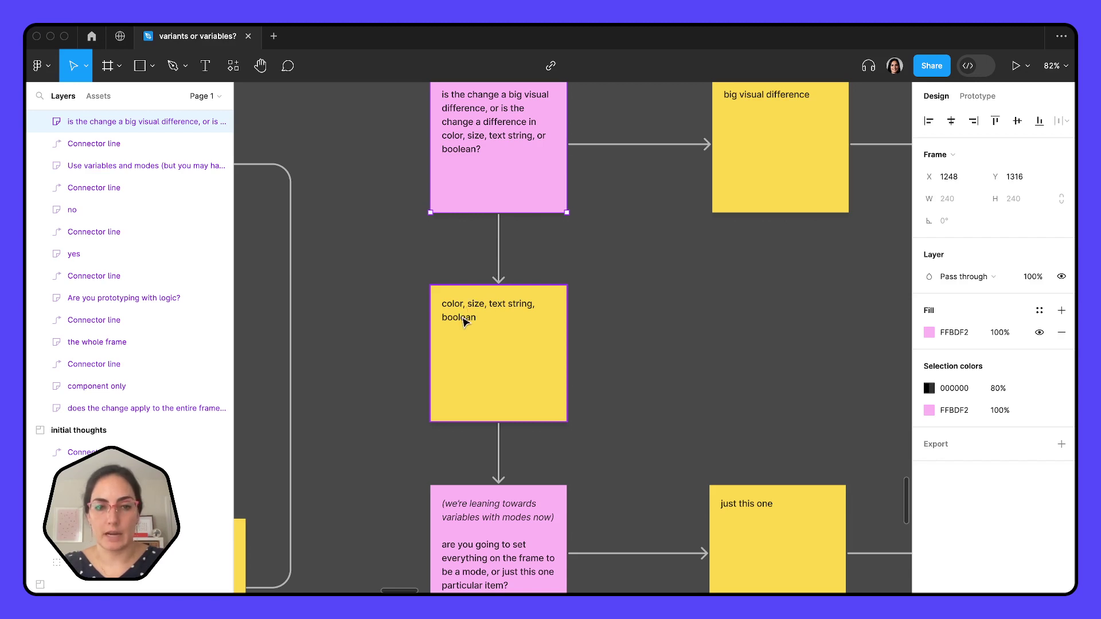
{"action": "scroll", "coordinate": [464, 321], "scroll_direction": "down", "scroll_amount": 5}
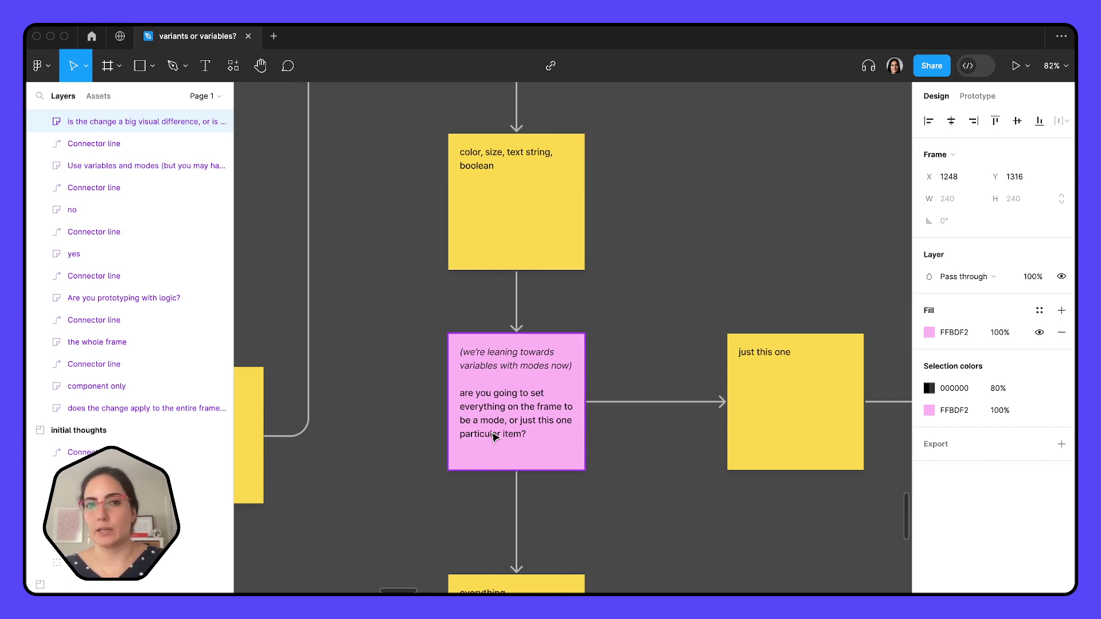
- Examine the question on setting everything on the frame to a mode, including its everything and just this one branches
{"action": "scroll", "coordinate": [494, 437], "scroll_direction": "down", "scroll_amount": 5}
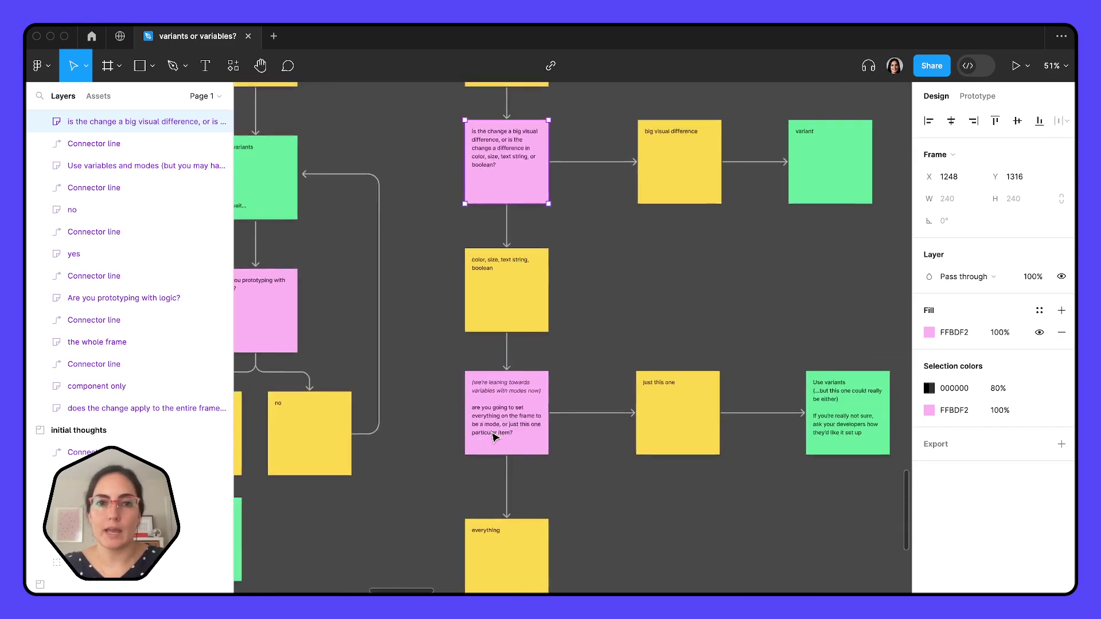
{"action": "scroll", "coordinate": [499, 438], "scroll_direction": "up", "scroll_amount": 5}
{"action": "scroll", "coordinate": [499, 438], "scroll_direction": "left", "scroll_amount": 2}
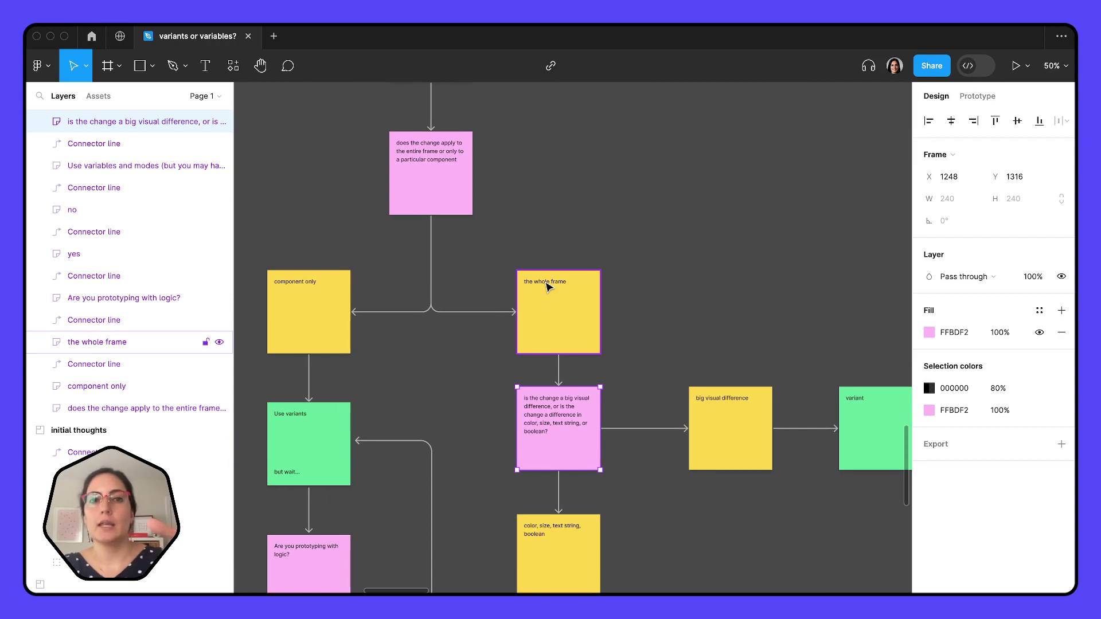
{"action": "scroll", "coordinate": [555, 300], "scroll_direction": "down", "scroll_amount": 5}
{"action": "scroll", "coordinate": [555, 300], "scroll_direction": "down", "scroll_amount": 3}
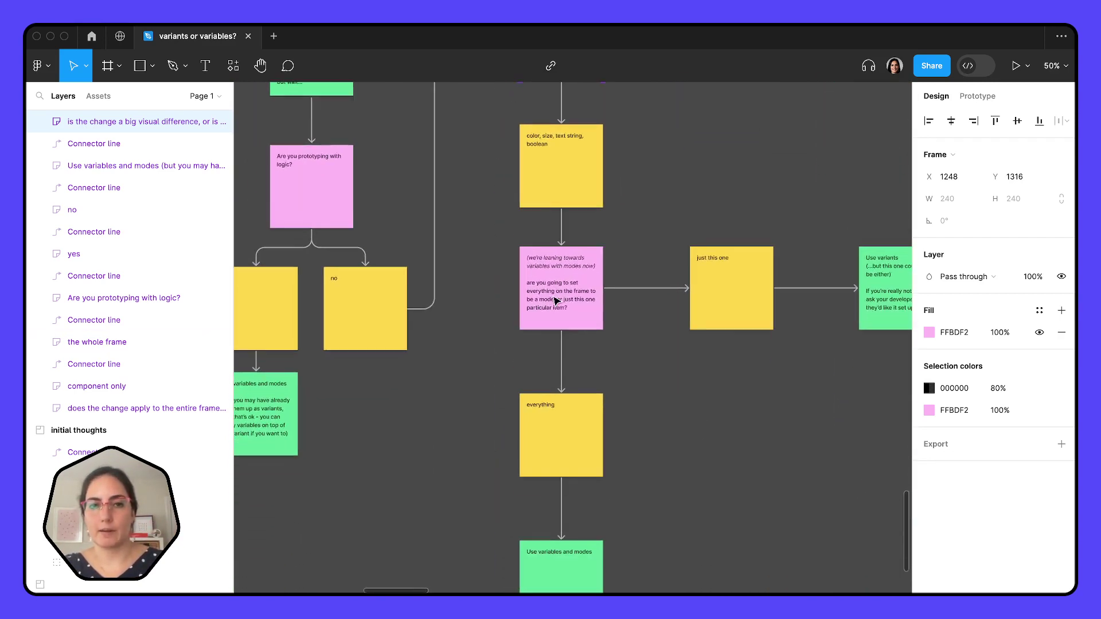
{"action": "scroll", "coordinate": [572, 342], "scroll_direction": "up", "scroll_amount": 5}
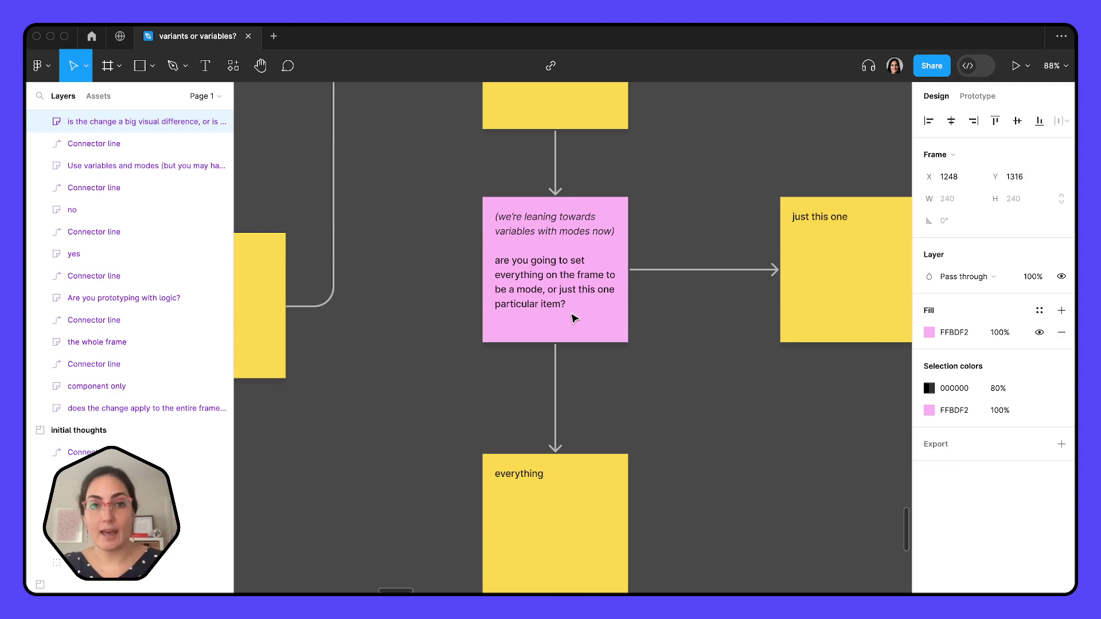
{"action": "scroll", "coordinate": [574, 316], "scroll_direction": "down", "scroll_amount": 10}
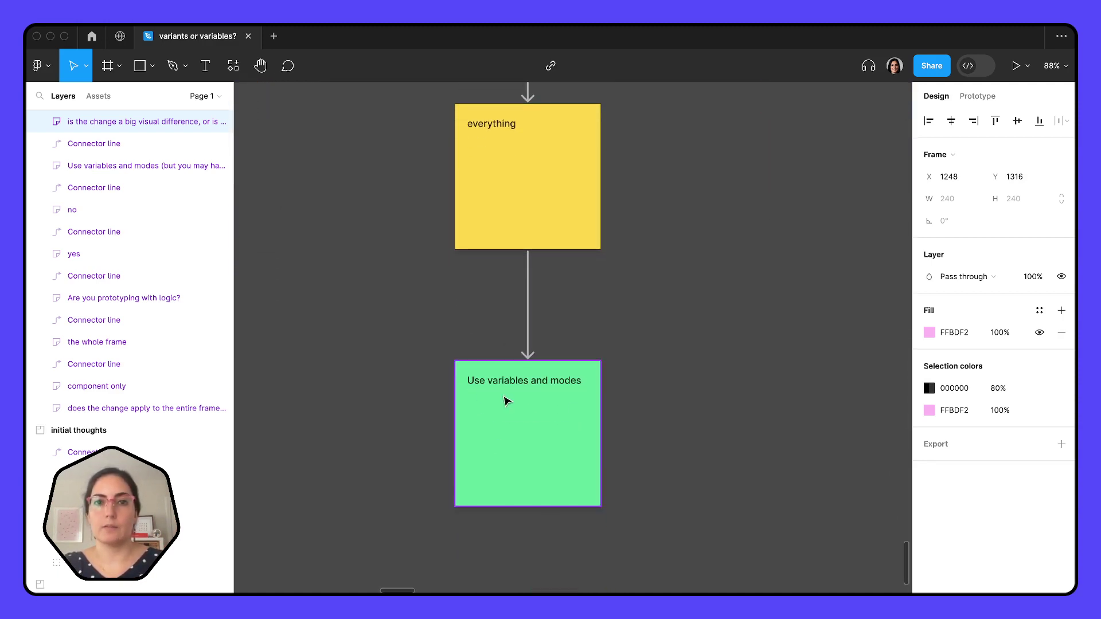
{"action": "scroll", "coordinate": [507, 400], "scroll_direction": "up", "scroll_amount": 11}
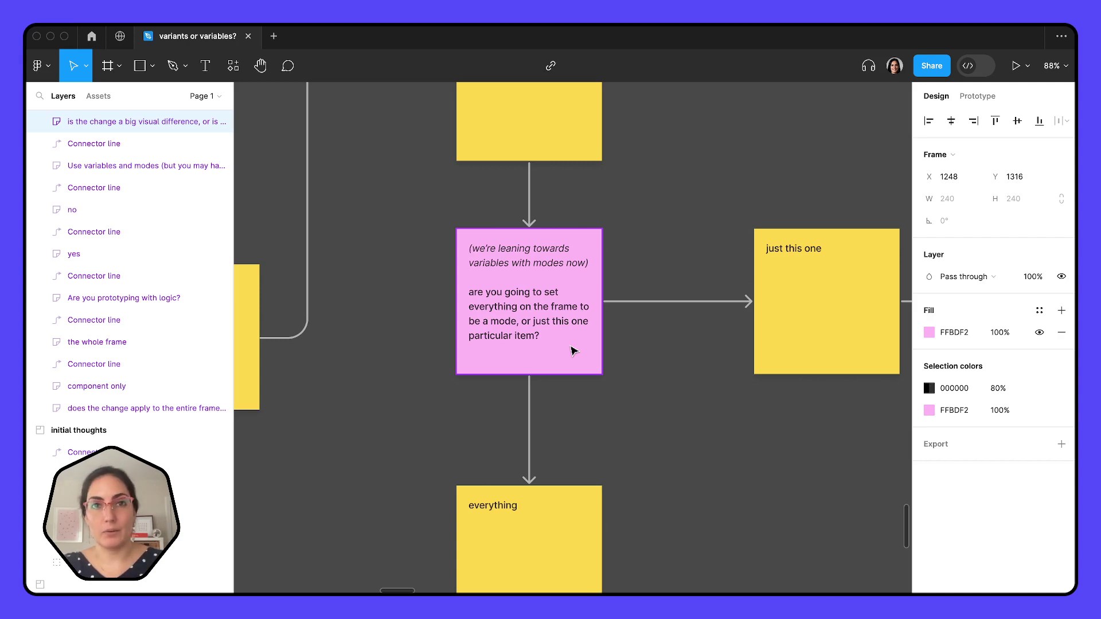
{"action": "scroll", "coordinate": [574, 351], "scroll_direction": "right", "scroll_amount": 10}
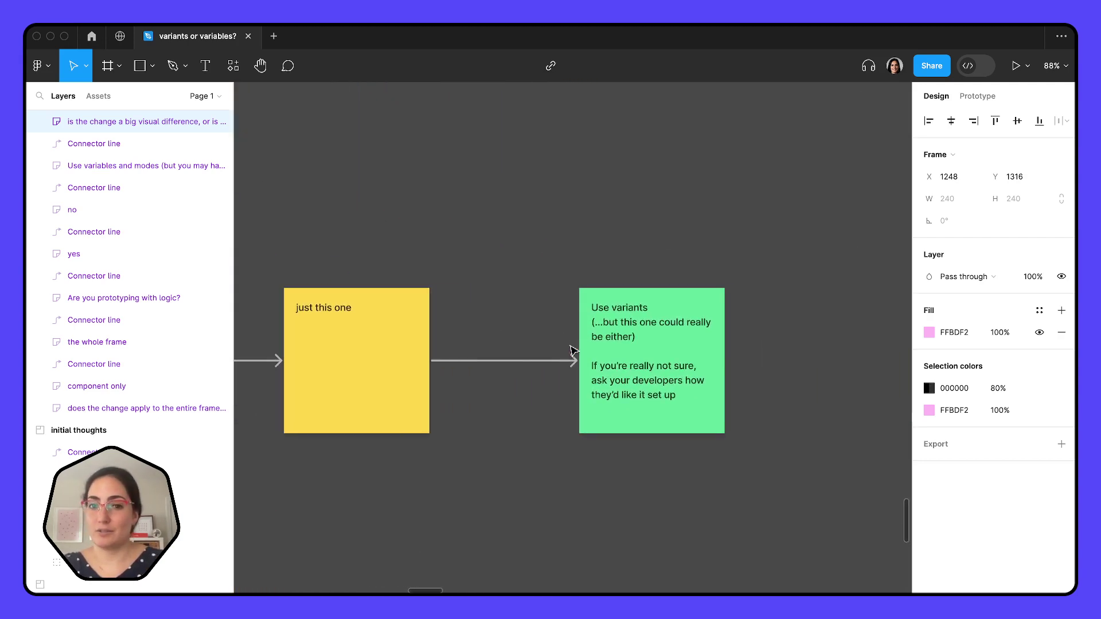
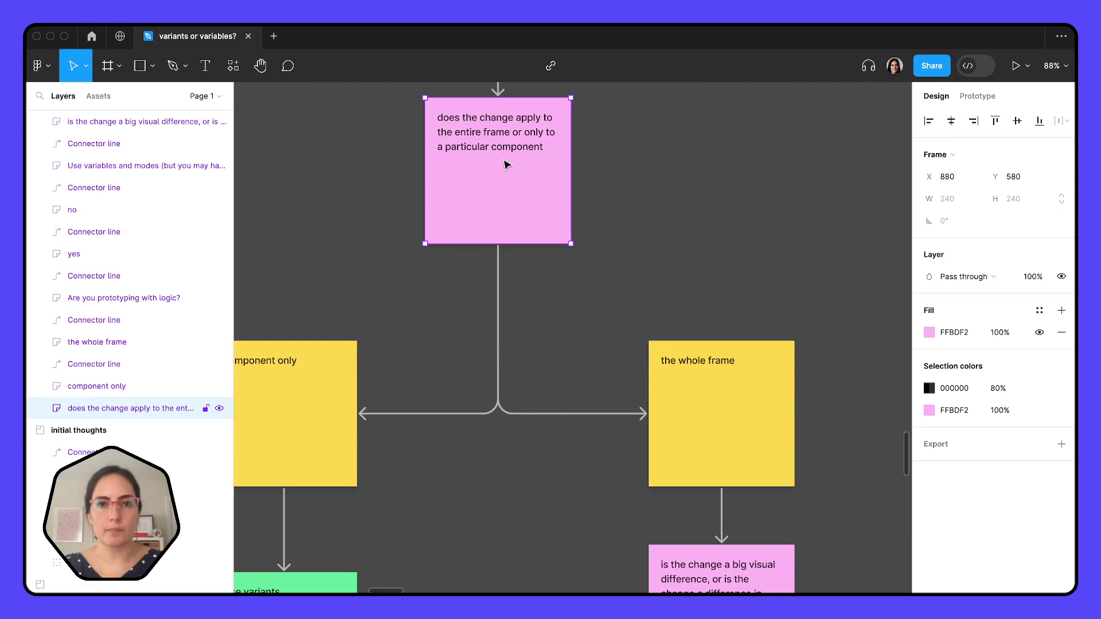
- Bring the Button component set and the buttons variable table into view with the interface hidden
{"action": "scroll", "coordinate": [504, 164], "scroll_direction": "down", "scroll_amount": 5}
{"action": "scroll", "coordinate": [504, 165], "scroll_direction": "left", "scroll_amount": 10}
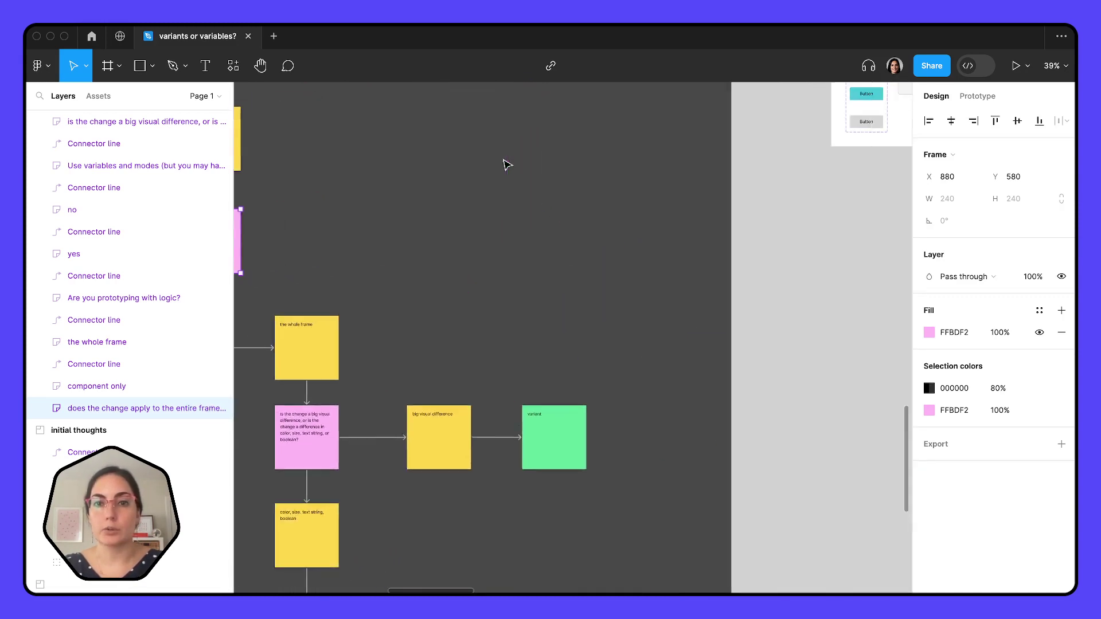
{"action": "scroll", "coordinate": [471, 118], "scroll_direction": "up", "scroll_amount": 2}
{"action": "scroll", "coordinate": [408, 170], "scroll_direction": "up", "scroll_amount": 5}
{"action": "scroll", "coordinate": [492, 180], "scroll_direction": "down", "scroll_amount": 2}
{"action": "scroll", "coordinate": [492, 179], "scroll_direction": "right", "scroll_amount": 3}
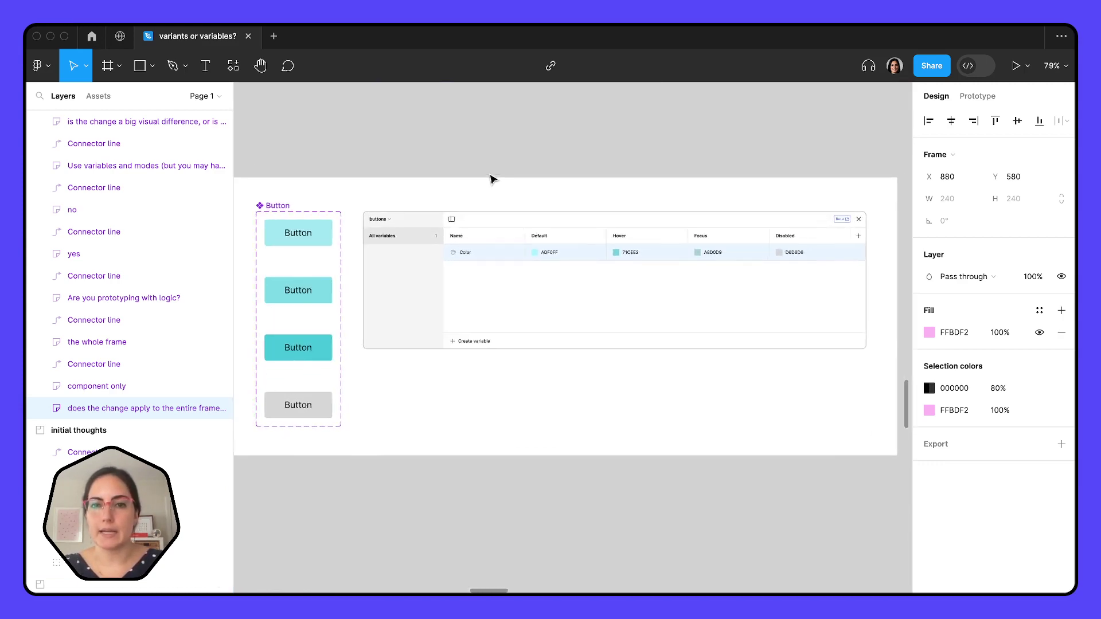
{"action": "scroll", "coordinate": [492, 180], "scroll_direction": "left", "scroll_amount": 1}
{"action": "key", "text": "super+backslash"}
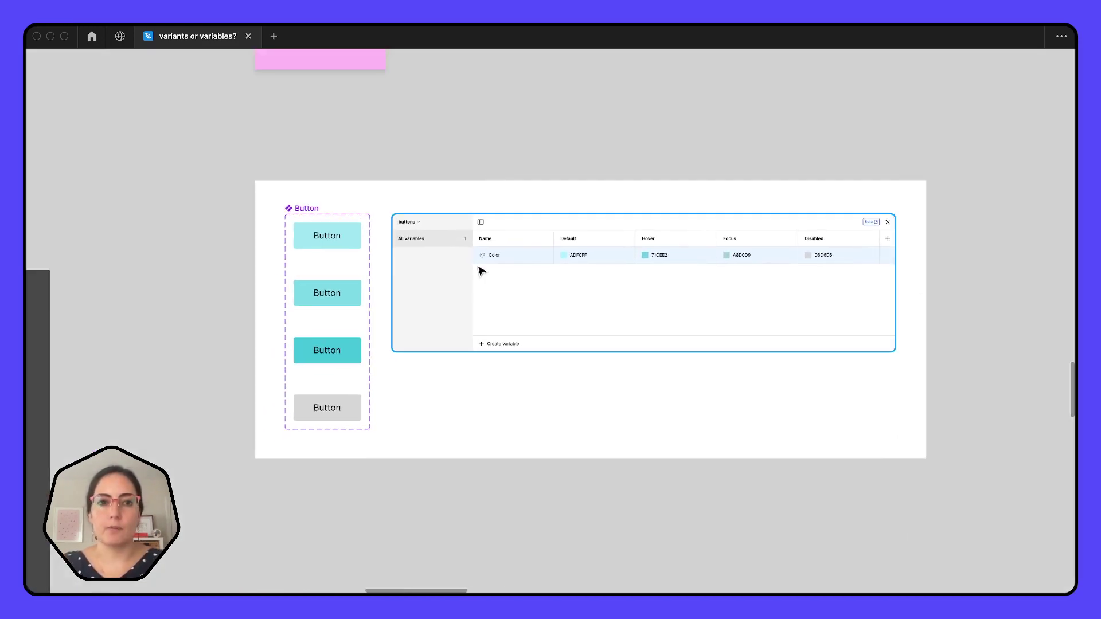
{"action": "scroll", "coordinate": [481, 270], "scroll_direction": "up", "scroll_amount": 2}
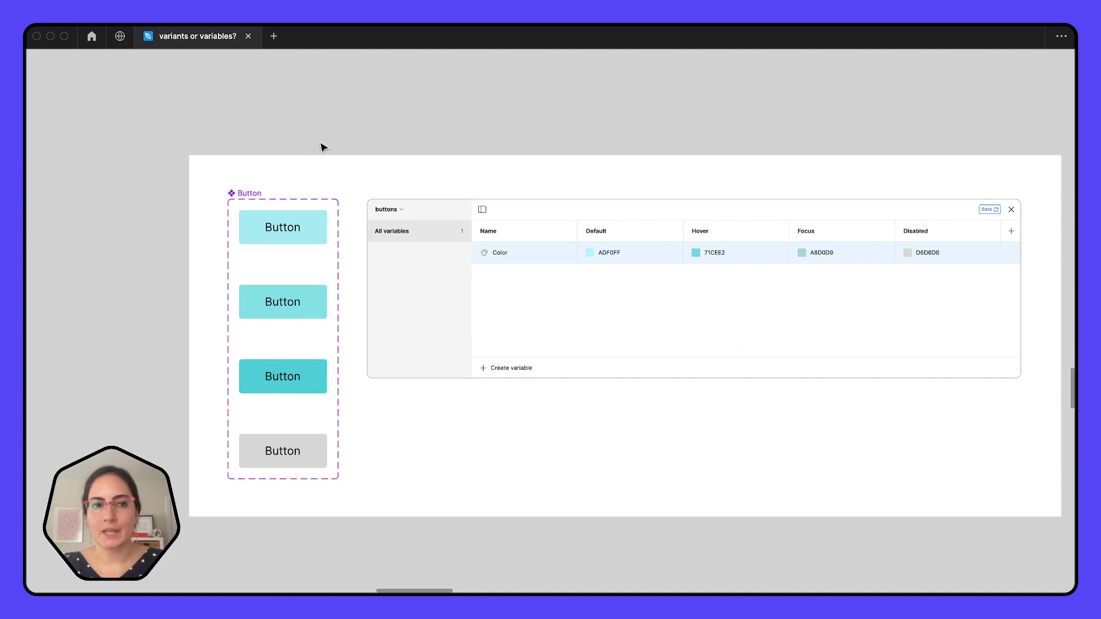
- Inspect the Button component set's state variants one by one from Default to Disabled with the interface restored, and clear the selection
{"action": "left_click", "coordinate": [305, 230]}
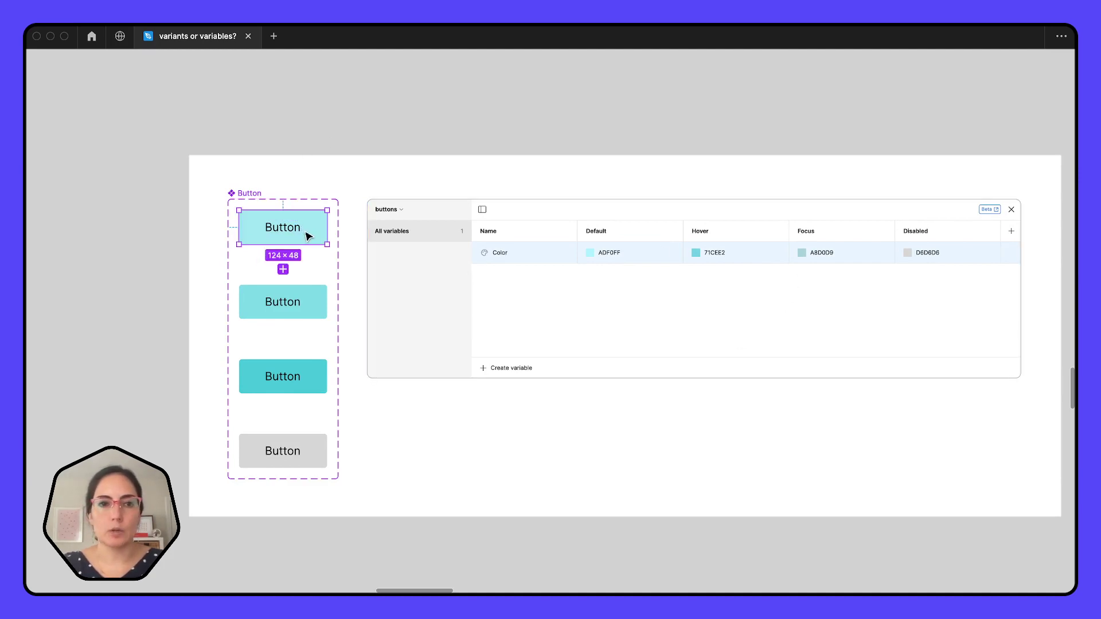
{"action": "left_click", "coordinate": [310, 302]}
{"action": "key", "text": "super+backslash"}
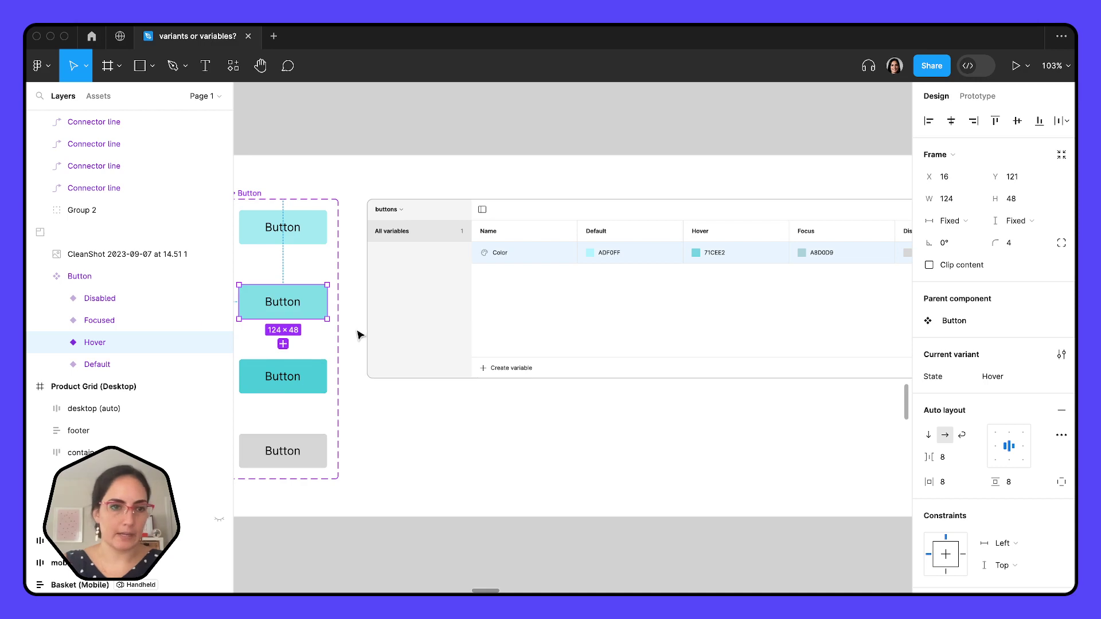
{"action": "scroll", "coordinate": [359, 334], "scroll_direction": "up", "scroll_amount": 3}
{"action": "key", "text": "shift+Tab"}
{"action": "left_click", "coordinate": [357, 350]}
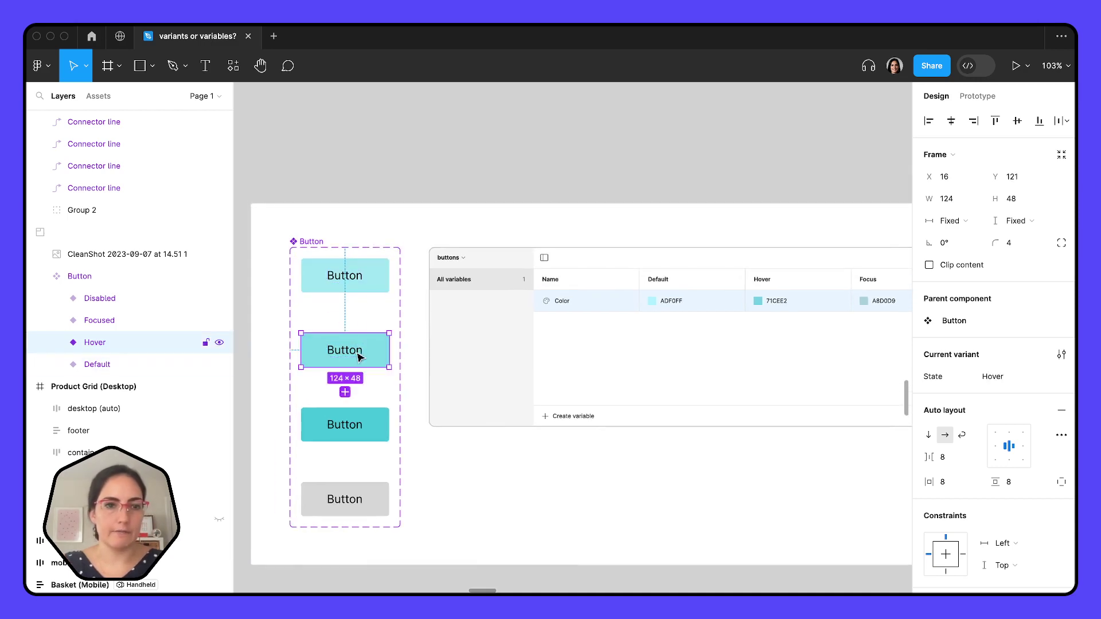
{"action": "left_click", "coordinate": [368, 445]}
{"action": "left_click", "coordinate": [363, 500]}
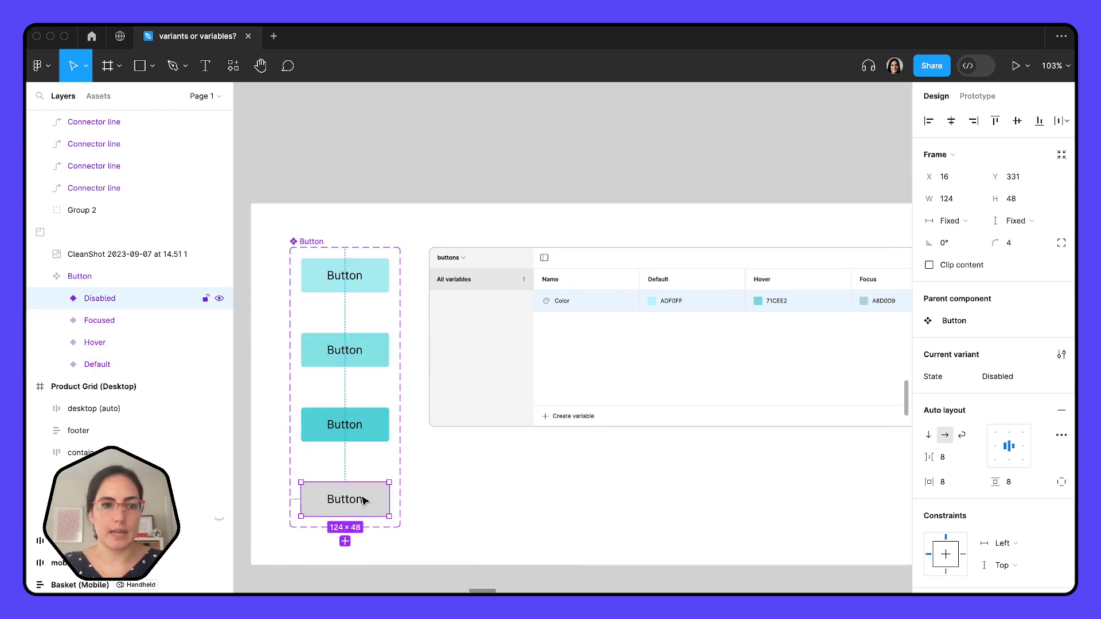
{"action": "left_click", "coordinate": [615, 498]}
{"action": "scroll", "coordinate": [615, 499], "scroll_direction": "down", "scroll_amount": 3}
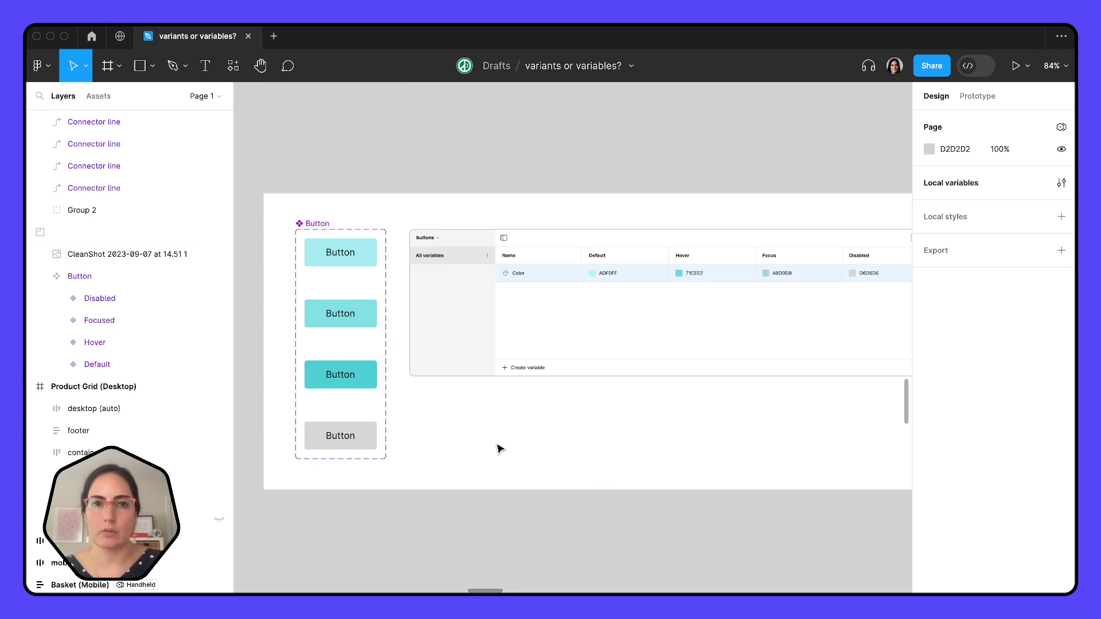
- Select the Hover button variant, deselect it, and select the whole Button component set
{"action": "left_click", "coordinate": [367, 321]}
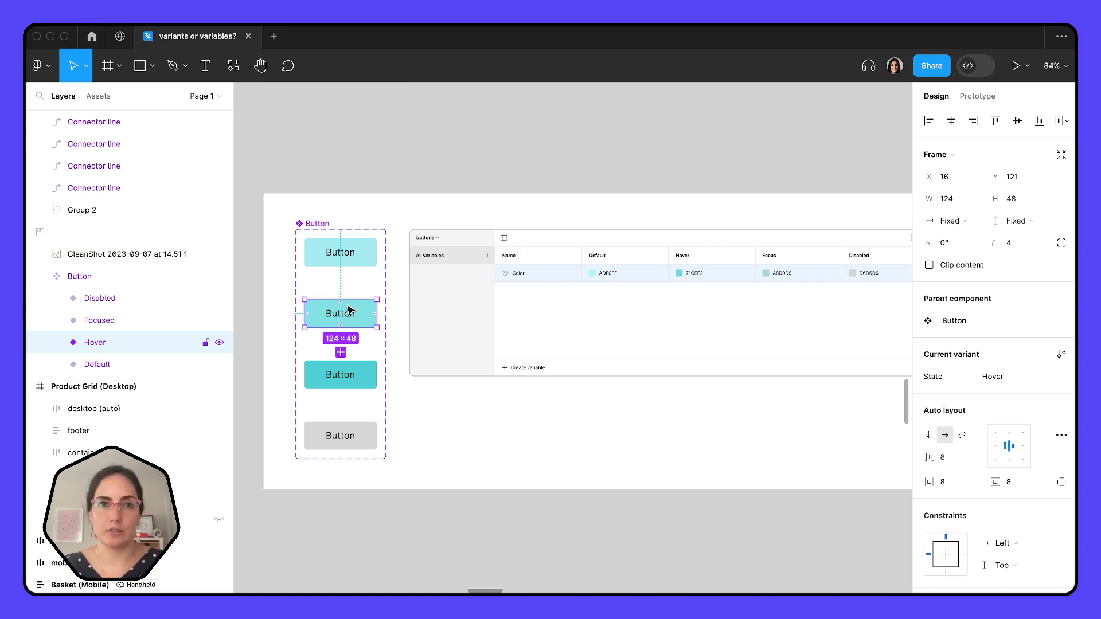
{"action": "left_click", "coordinate": [364, 195]}
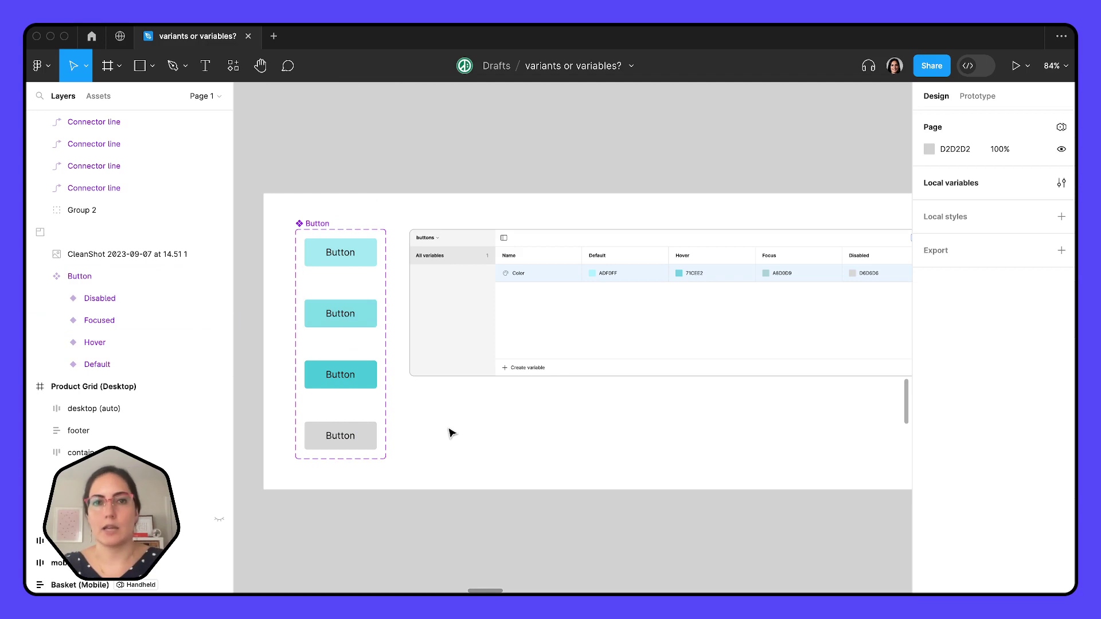
{"action": "left_click", "coordinate": [312, 223]}
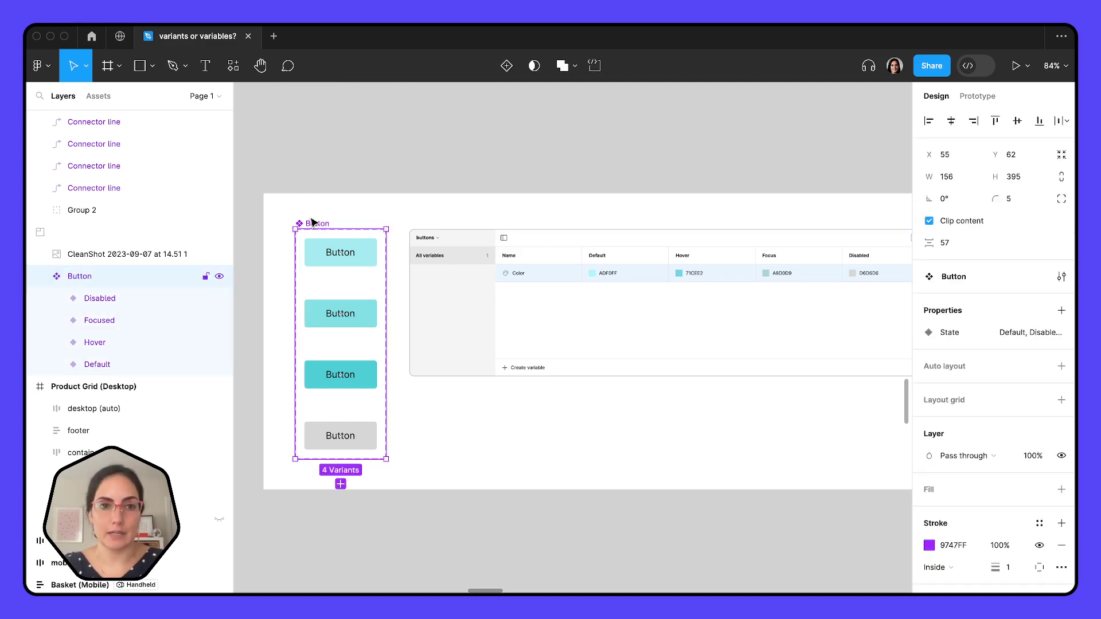
- Examine the buttons variable table's Default, Hover, Focus and Disabled modes with the interface hidden, and deselect the component set
{"action": "scroll", "coordinate": [436, 178], "scroll_direction": "right", "scroll_amount": 3}
{"action": "key", "text": "super+backslash"}
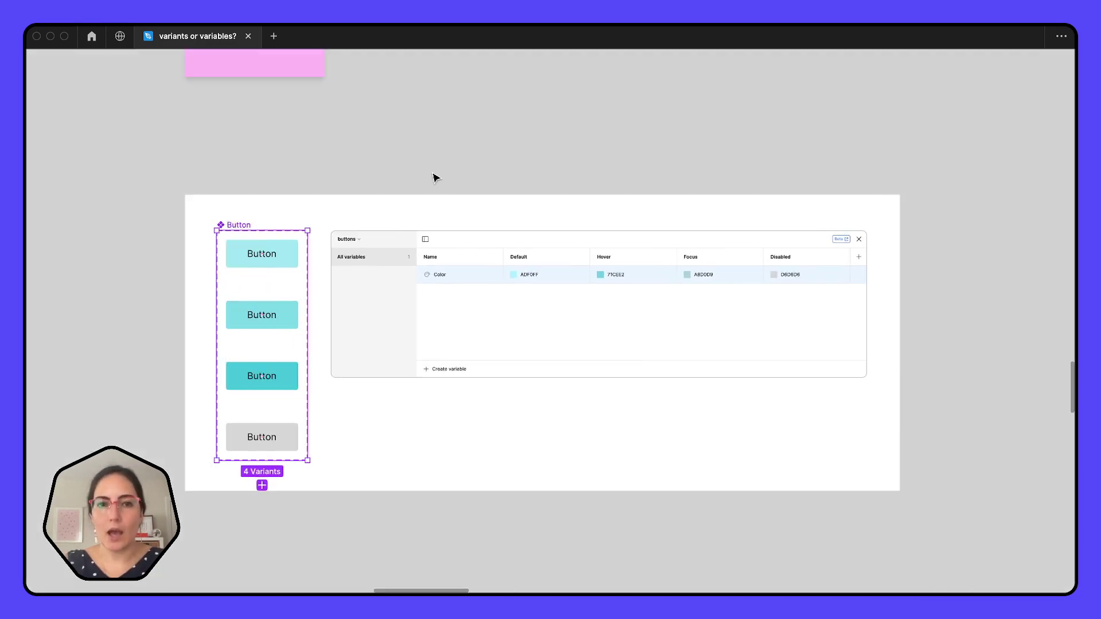
{"action": "scroll", "coordinate": [507, 246], "scroll_direction": "up", "scroll_amount": 5}
{"action": "scroll", "coordinate": [508, 246], "scroll_direction": "right", "scroll_amount": 3}
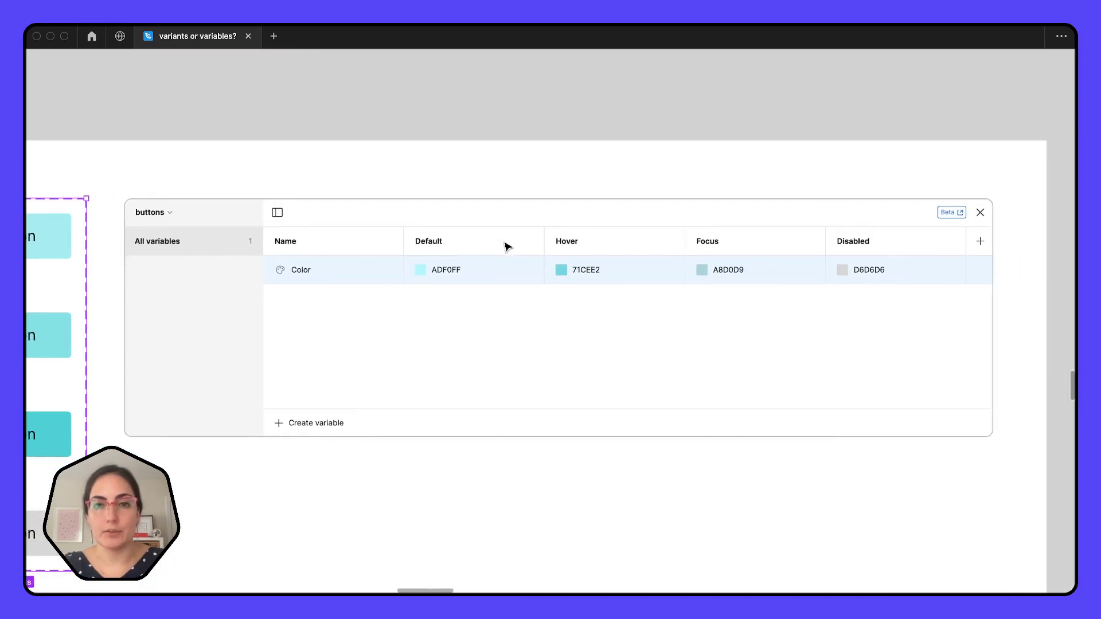
{"action": "key", "text": "Escape"}
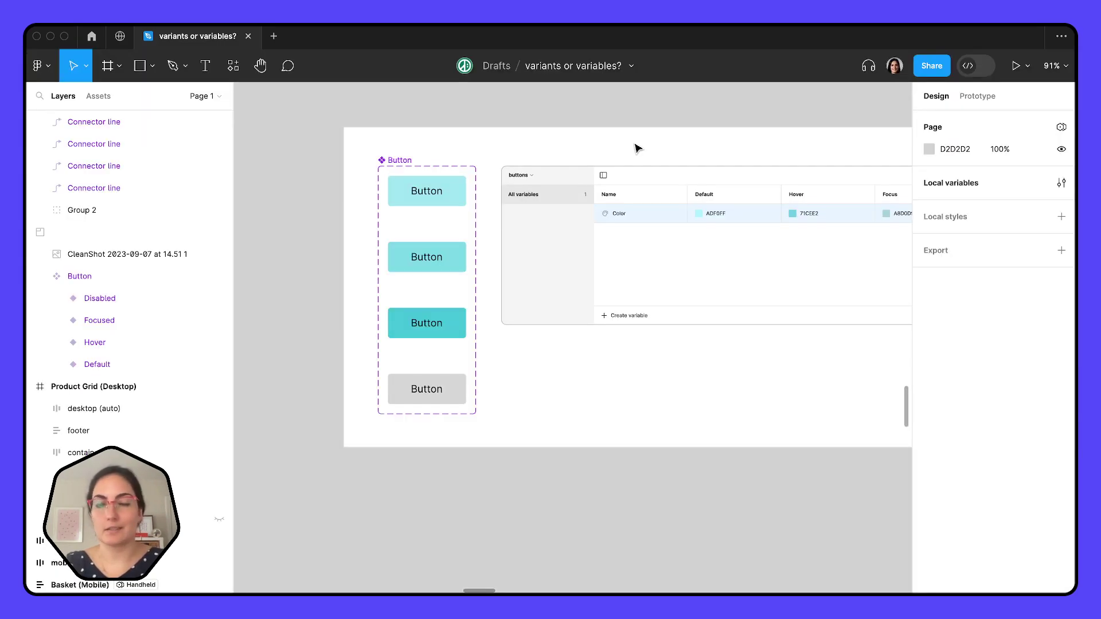
- Select the Default button variant, deselect it, and open the local variables
{"action": "left_click", "coordinate": [464, 198]}
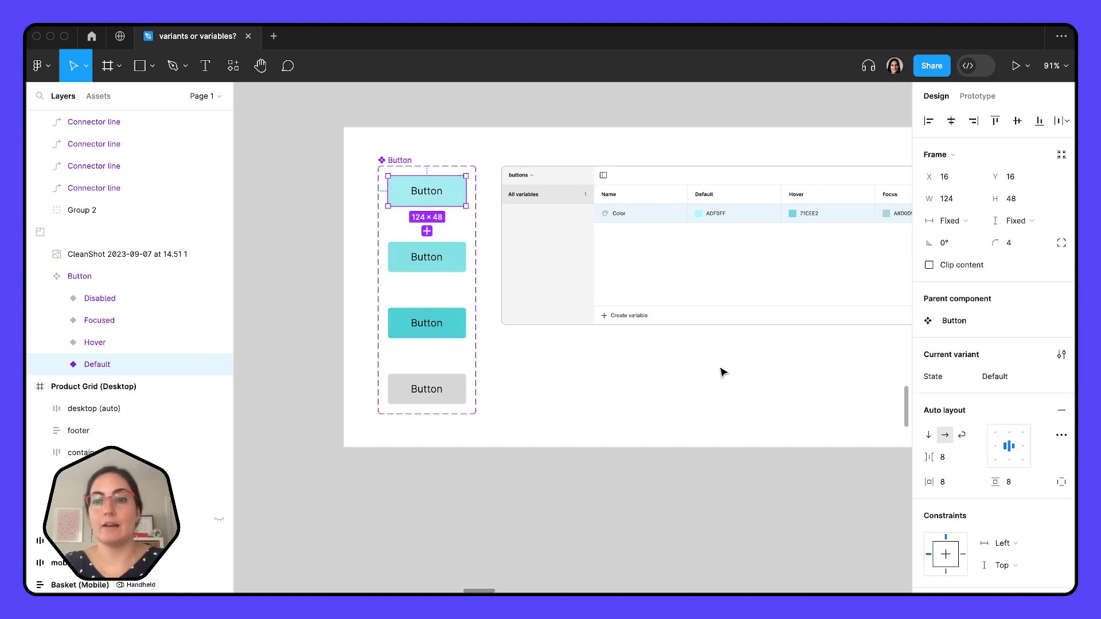
{"action": "left_click", "coordinate": [725, 403]}
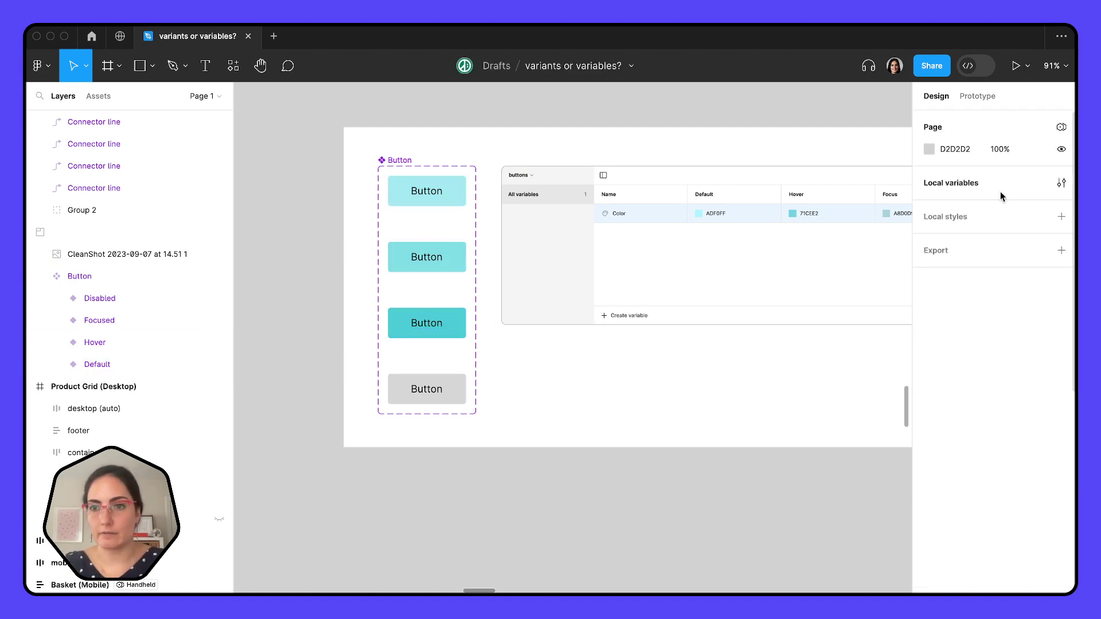
{"action": "left_click", "coordinate": [1062, 183]}
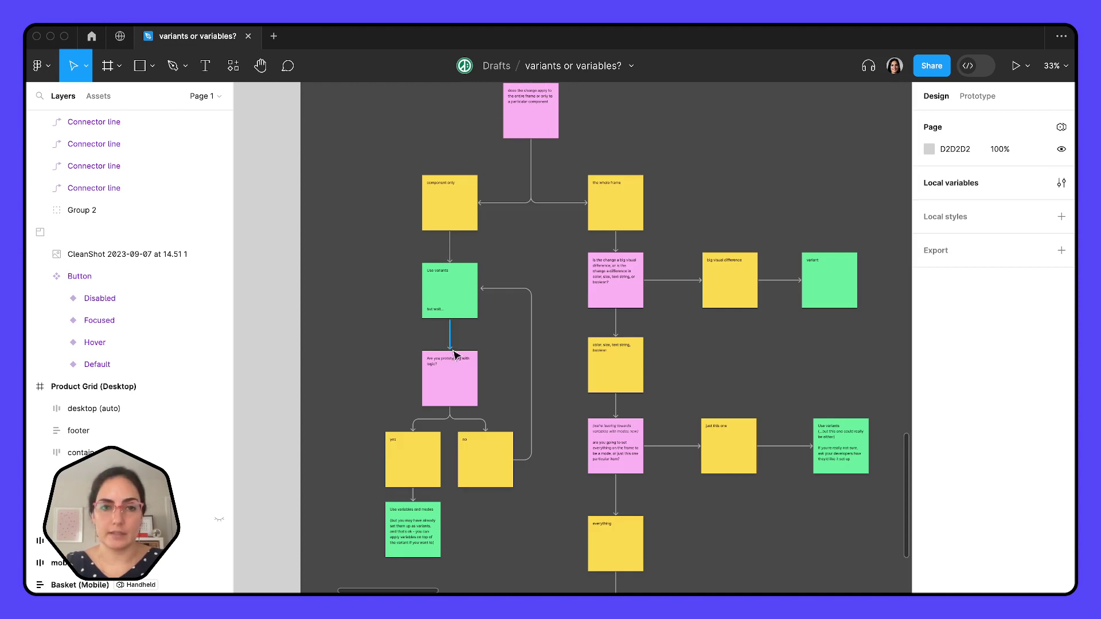
- Read the flowchart's question about prototyping with logic and examine the Product Cards component set with the interface hidden
{"action": "scroll", "coordinate": [451, 377], "scroll_direction": "up", "scroll_amount": 5}
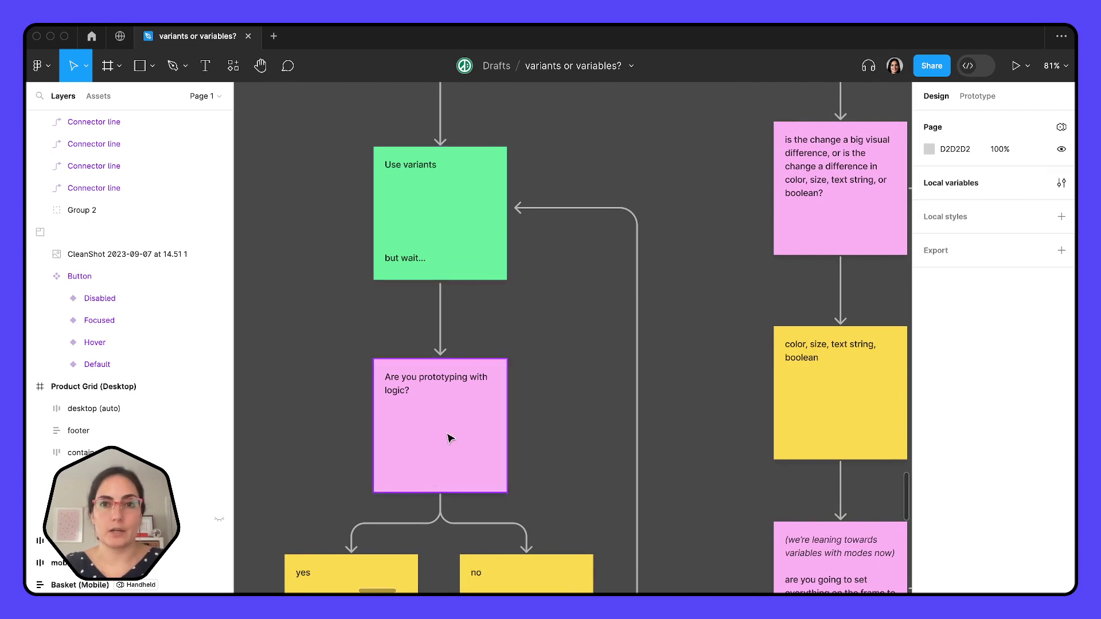
{"action": "scroll", "coordinate": [450, 439], "scroll_direction": "down", "scroll_amount": 10}
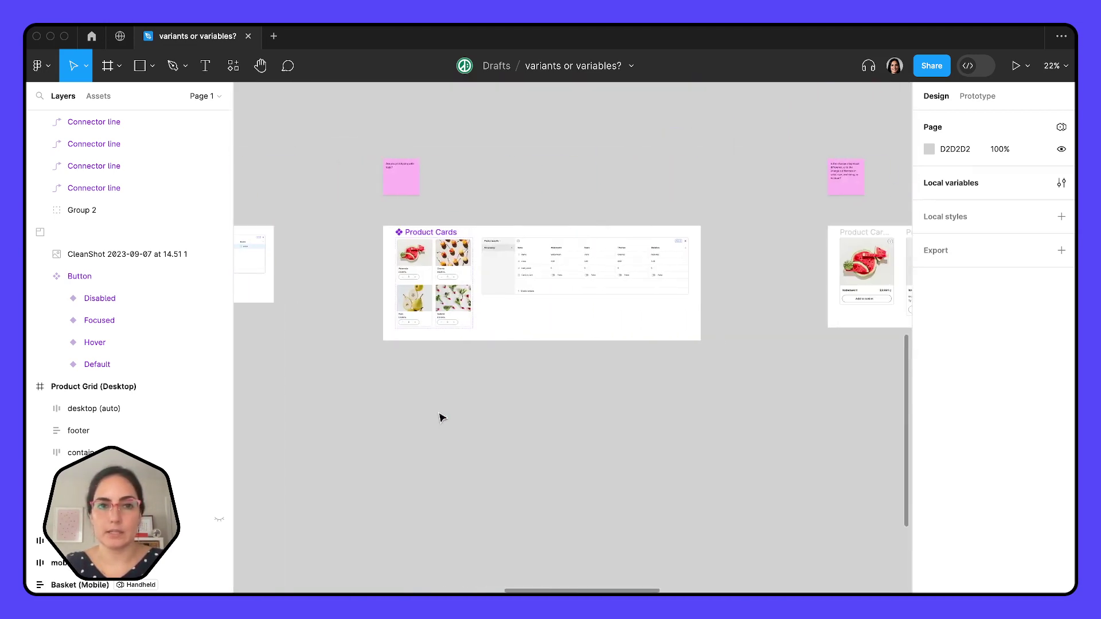
{"action": "scroll", "coordinate": [425, 323], "scroll_direction": "up", "scroll_amount": 5}
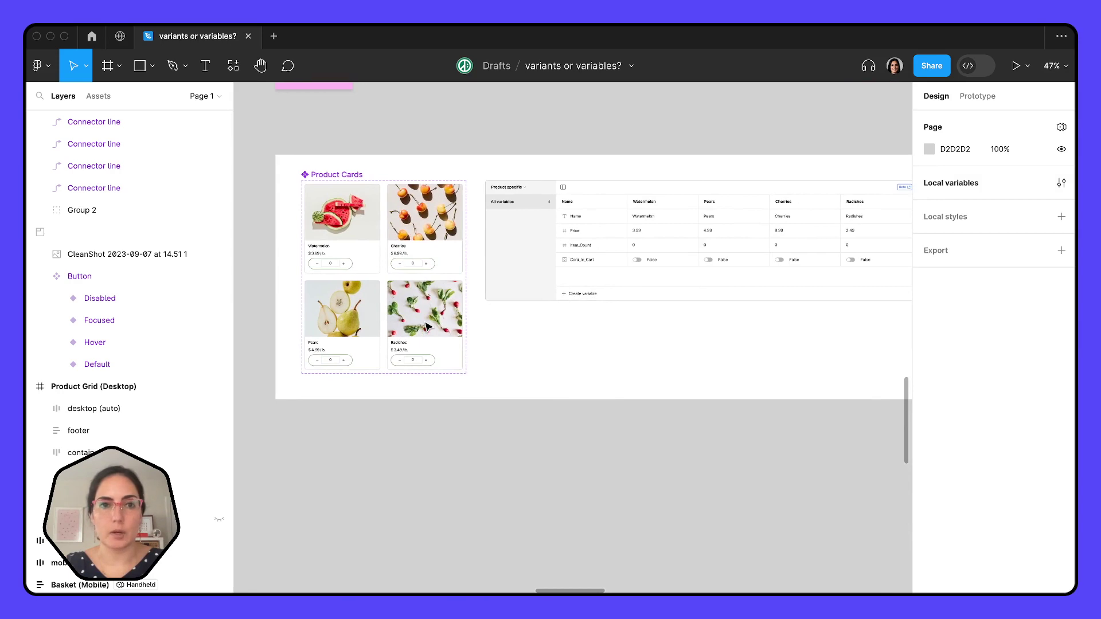
{"action": "key", "text": "ctrl+backslash"}
{"action": "scroll", "coordinate": [367, 286], "scroll_direction": "up", "scroll_amount": 2}
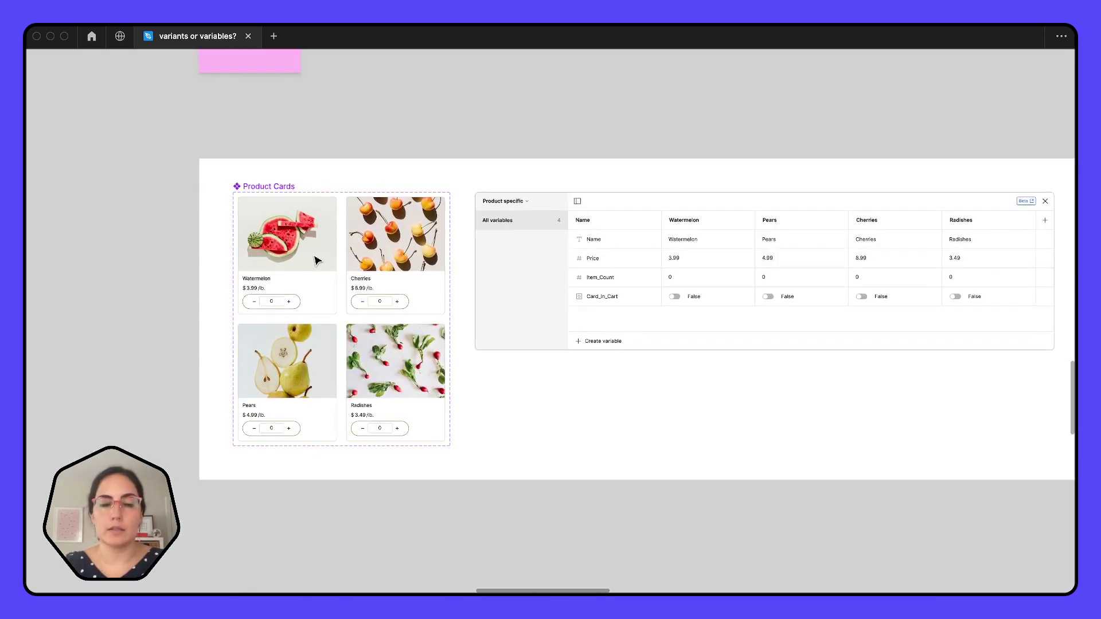
{"action": "scroll", "coordinate": [304, 285], "scroll_direction": "up", "scroll_amount": 3}
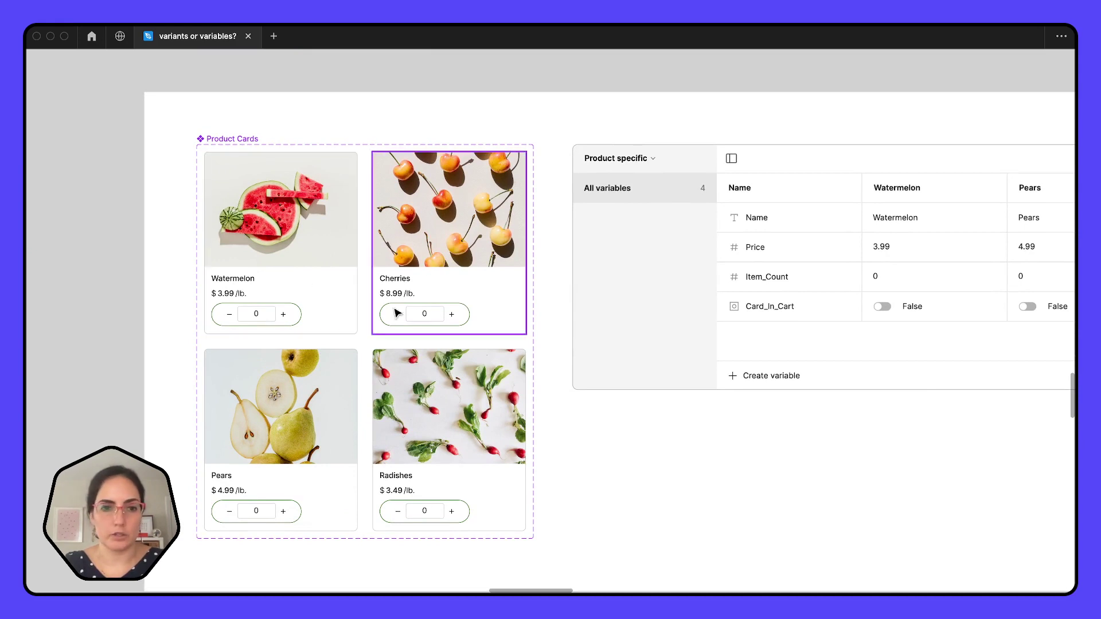
{"action": "scroll", "coordinate": [644, 447], "scroll_direction": "down", "scroll_amount": 1}
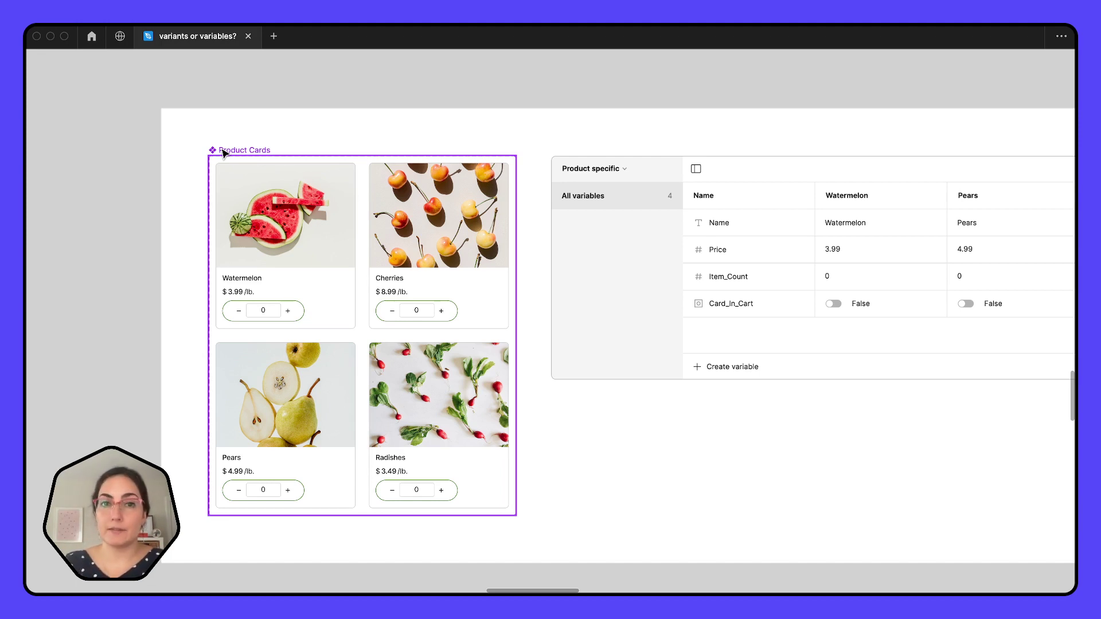
- Select the section around Product Cards and examine the Product specific variable table's Watermelon, Pears, Cherries and Radishes modes
{"action": "left_click", "coordinate": [394, 134]}
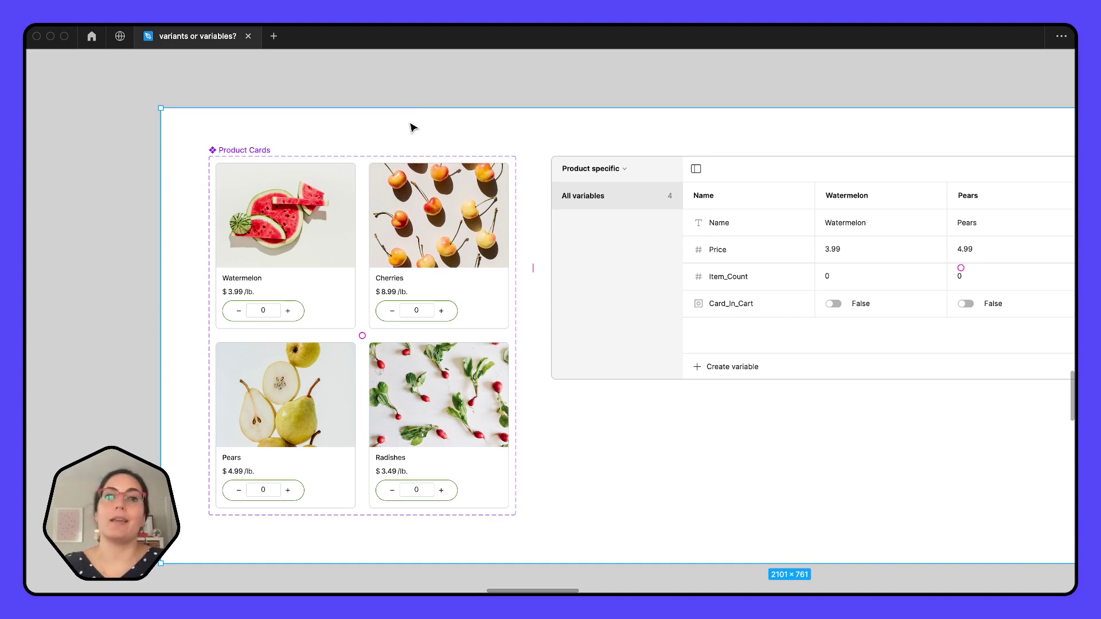
{"action": "scroll", "coordinate": [413, 127], "scroll_direction": "right", "scroll_amount": 10}
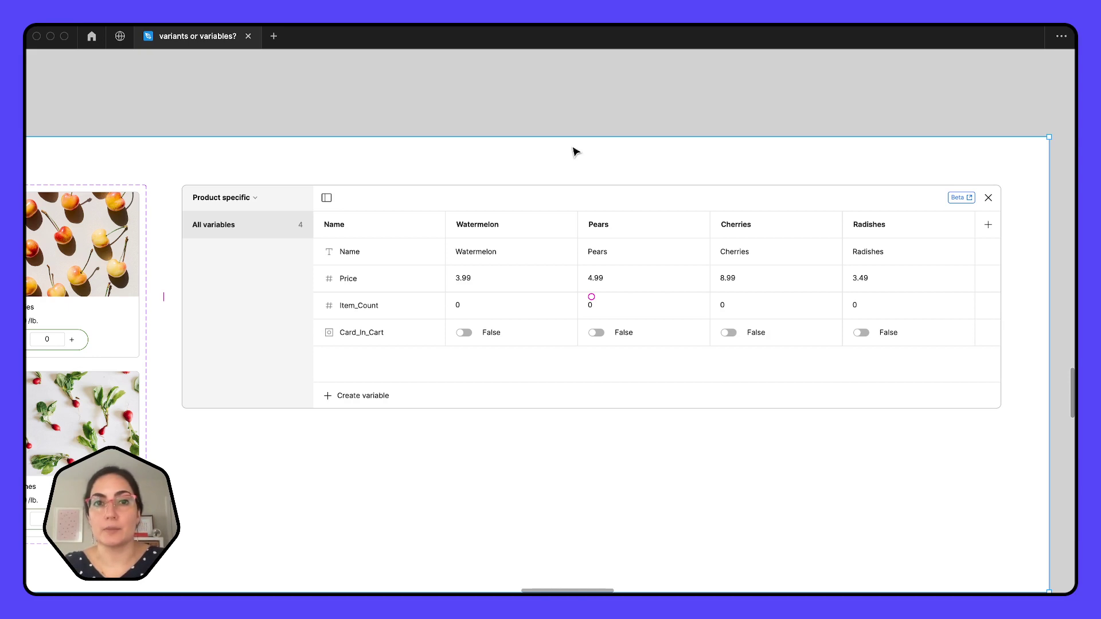
{"action": "scroll", "coordinate": [575, 150], "scroll_direction": "down", "scroll_amount": 5}
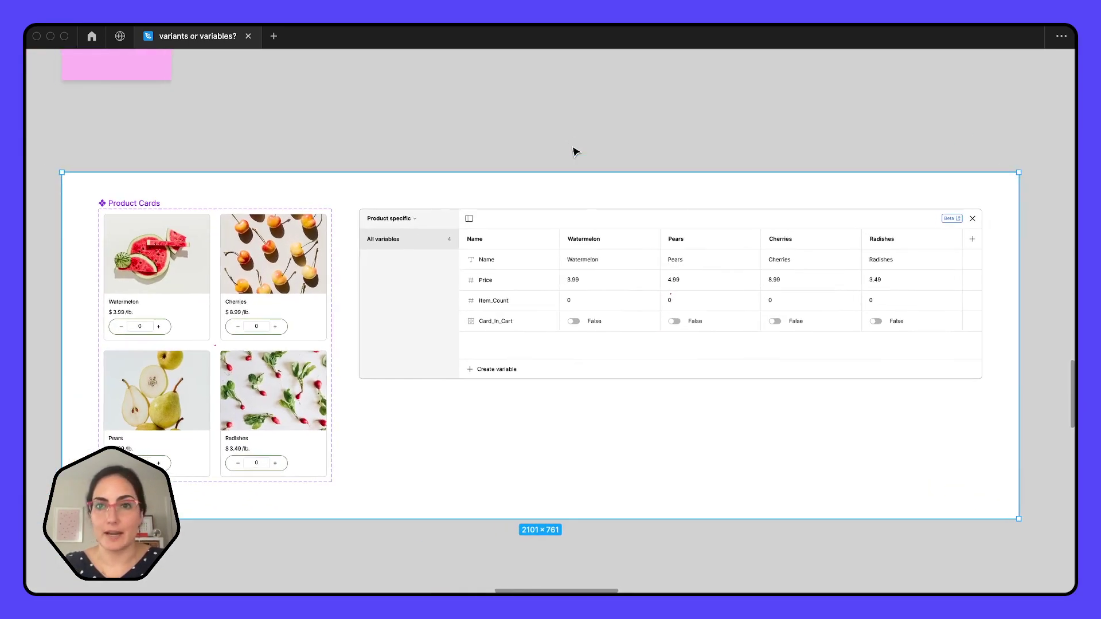
{"action": "scroll", "coordinate": [575, 151], "scroll_direction": "down", "scroll_amount": 1}
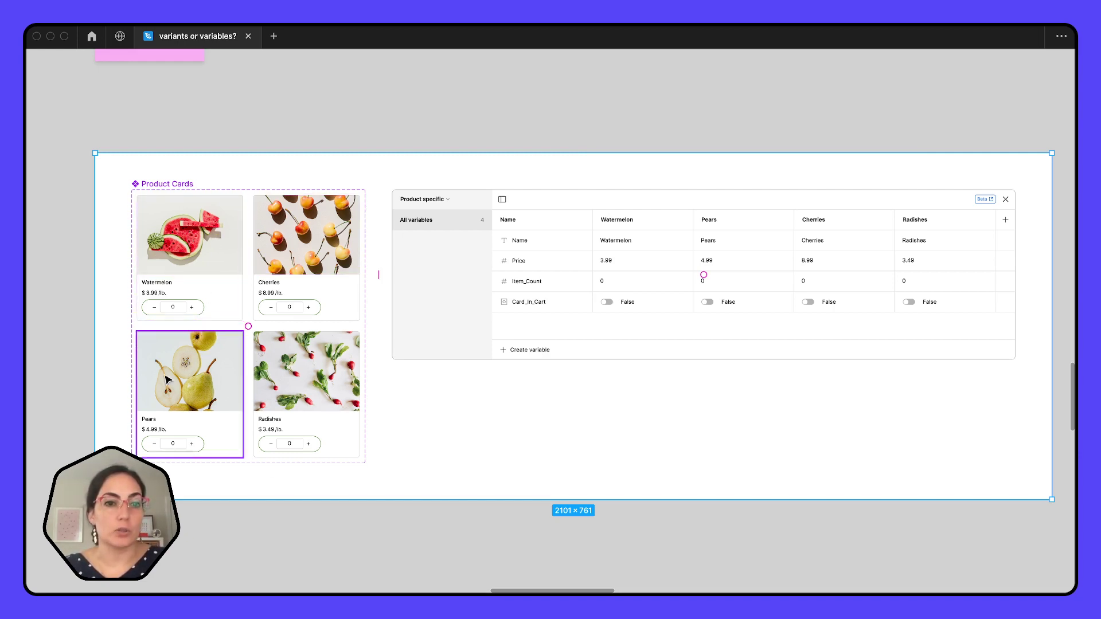
- Restore the interface, inspect the image fill of the Watermelon card's picture, close the fill settings and clear the selection
{"action": "key", "text": "super+backslash"}
{"action": "left_click", "coordinate": [358, 234]}
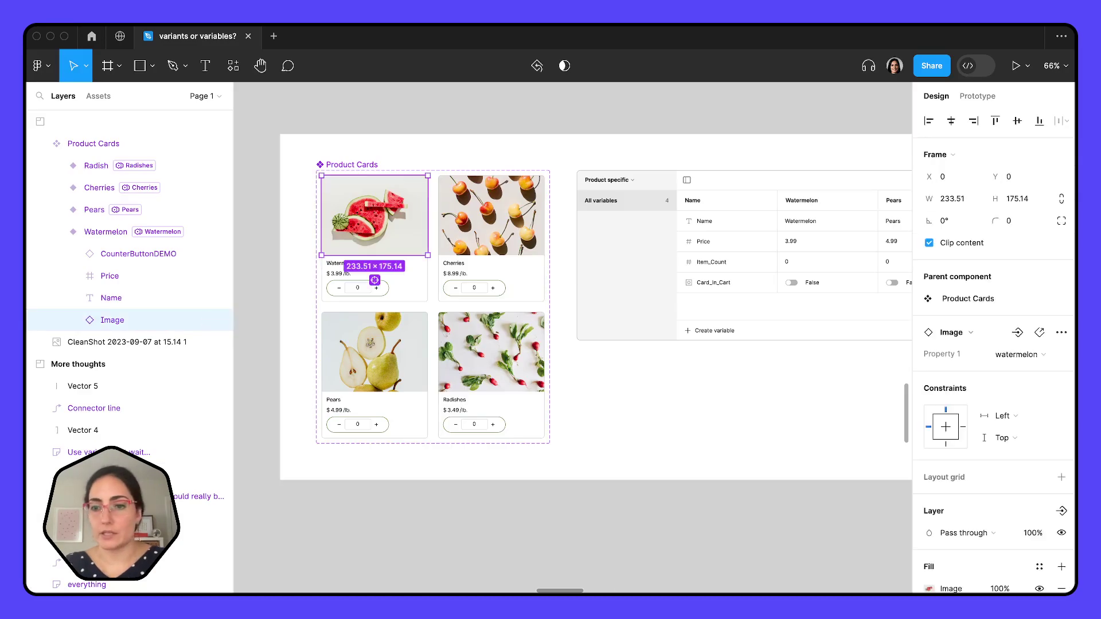
{"action": "scroll", "coordinate": [975, 509], "scroll_direction": "down", "scroll_amount": 2}
{"action": "left_click", "coordinate": [931, 478]}
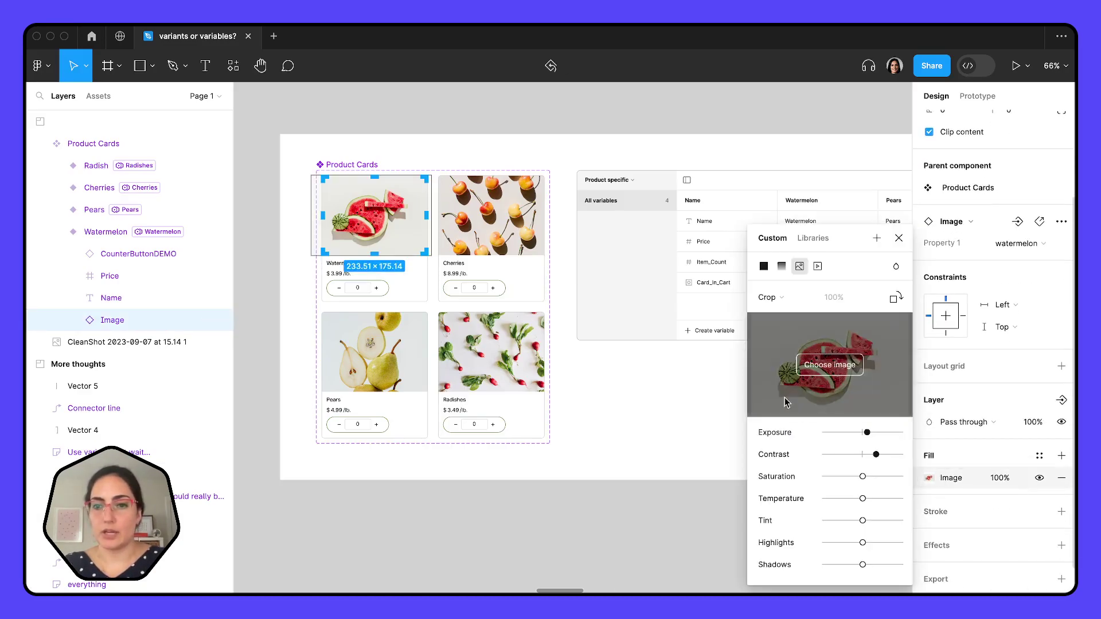
{"action": "left_click", "coordinate": [899, 238]}
{"action": "left_click", "coordinate": [682, 396]}
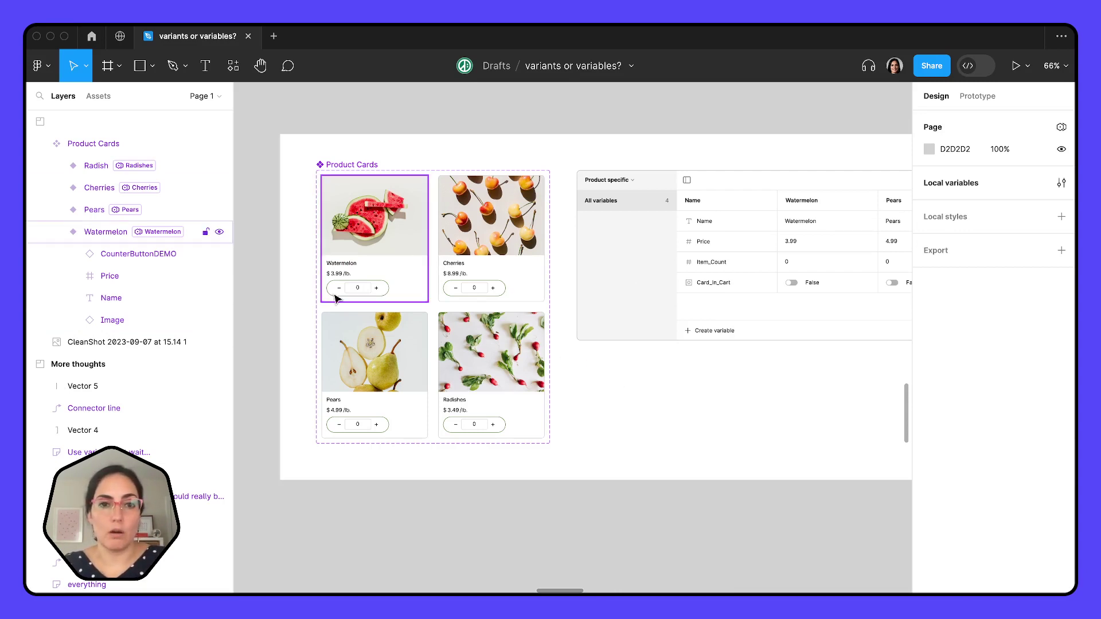
- Select and deselect the Product Cards section, inspect the Watermelon variant's properties, and clear the selection
{"action": "left_click", "coordinate": [653, 427]}
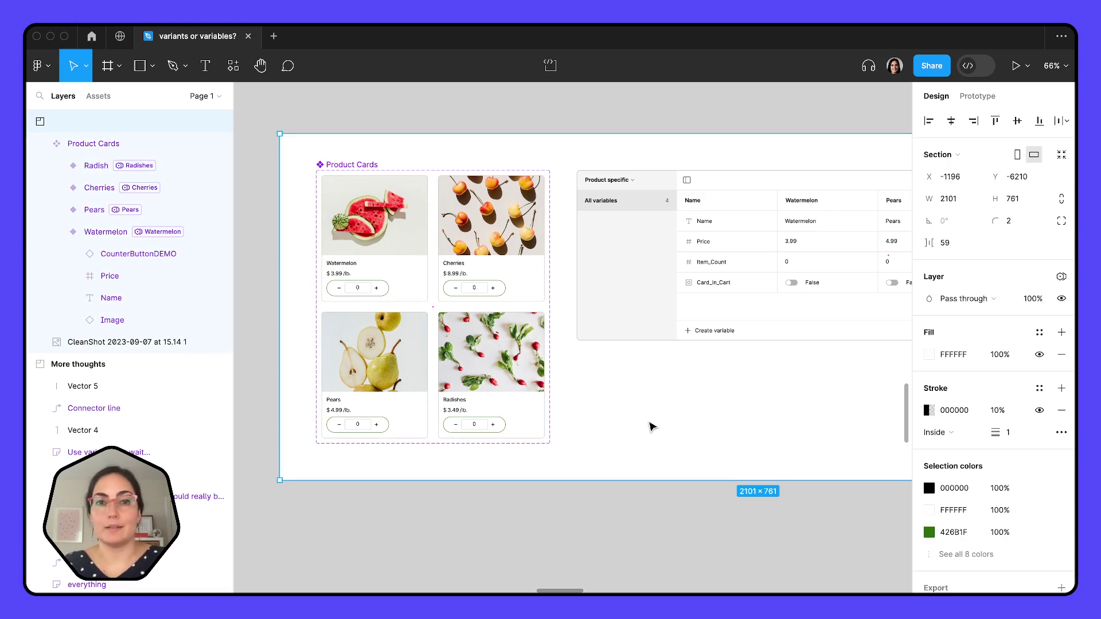
{"action": "key", "text": "Escape"}
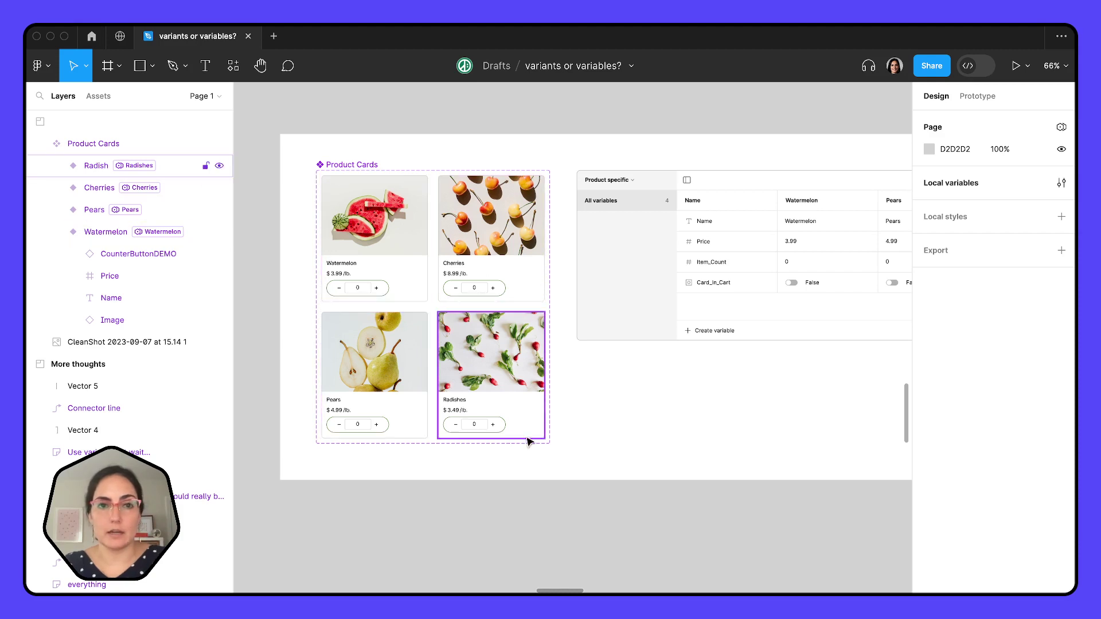
{"action": "left_click", "coordinate": [405, 245]}
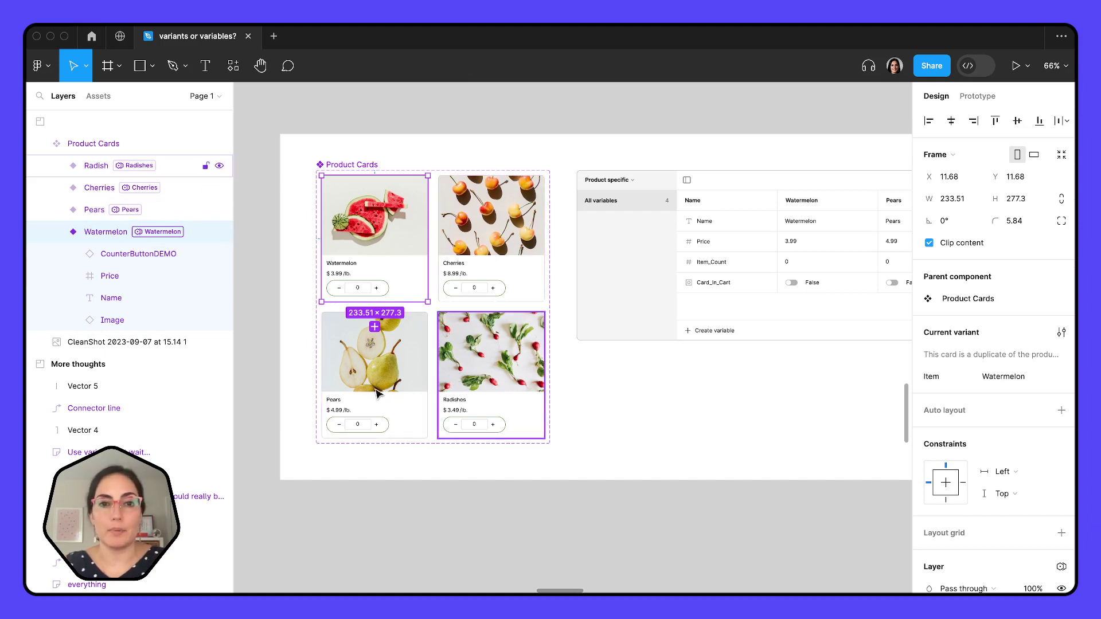
{"action": "left_click", "coordinate": [631, 436]}
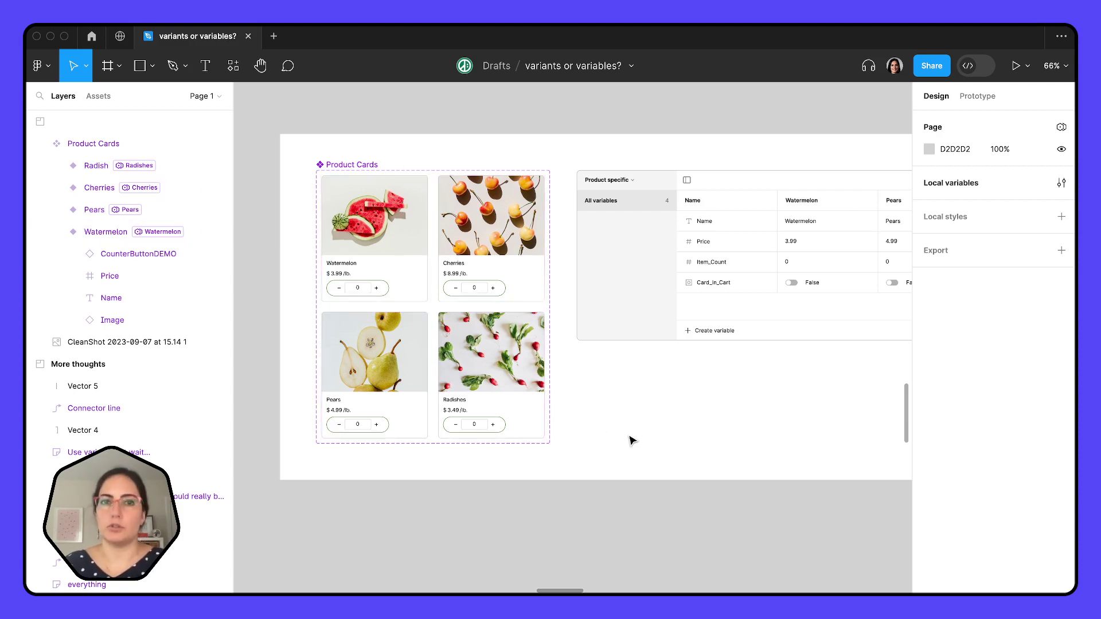
- Return to the More thoughts flowchart and read the whole-frame branch's question about big visual differences versus color, size, text string or boolean
{"action": "scroll", "coordinate": [641, 132], "scroll_direction": "down", "scroll_amount": 5}
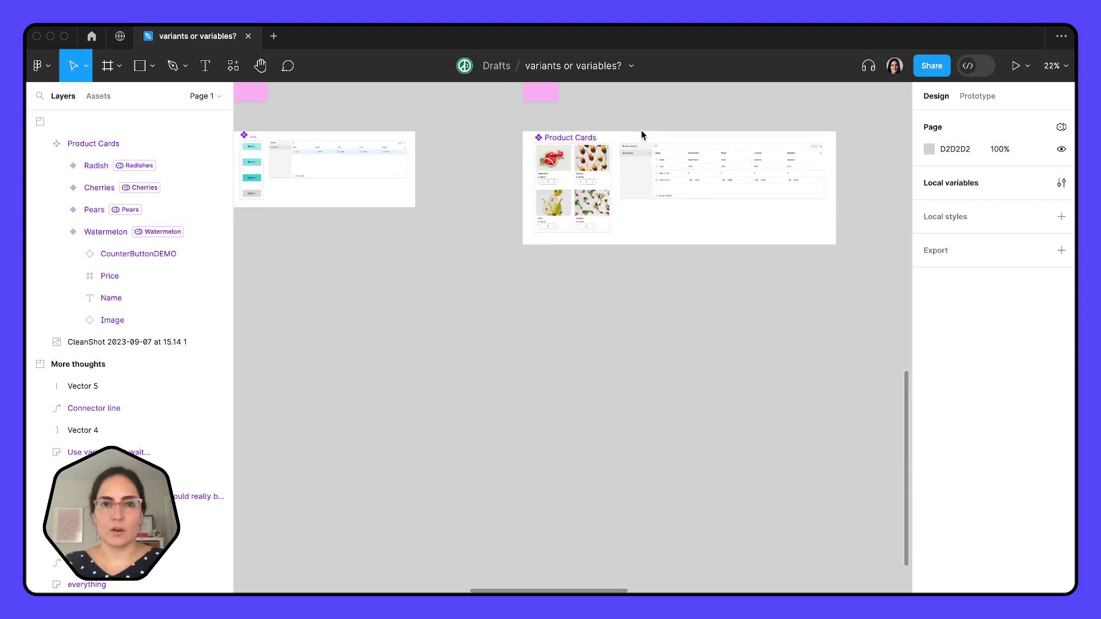
{"action": "scroll", "coordinate": [641, 129], "scroll_direction": "left", "scroll_amount": 10}
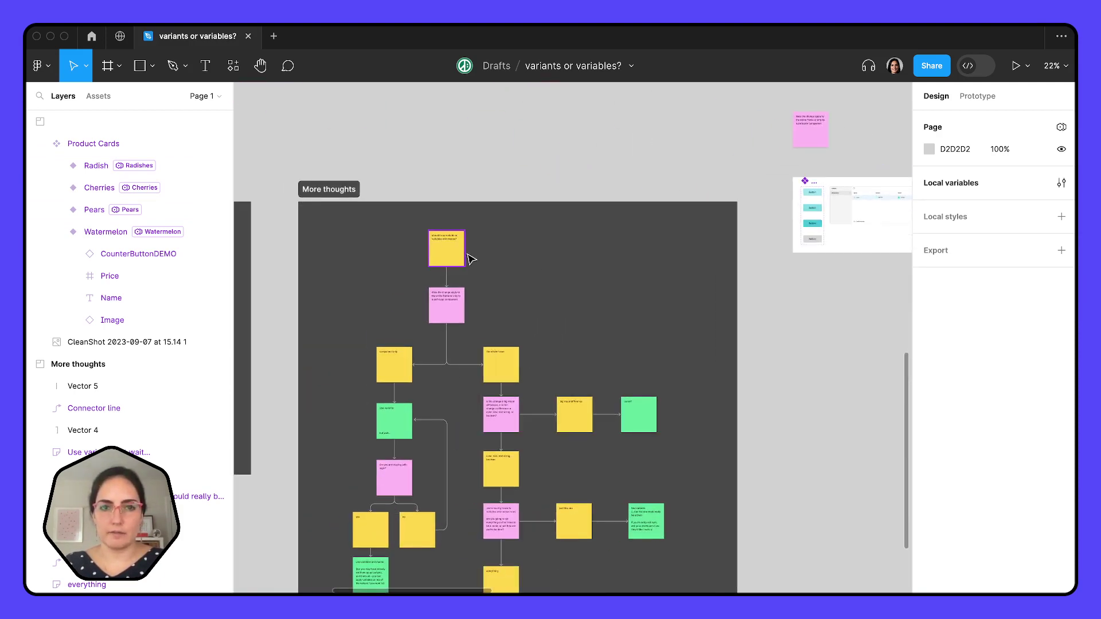
{"action": "scroll", "coordinate": [495, 438], "scroll_direction": "up", "scroll_amount": 5}
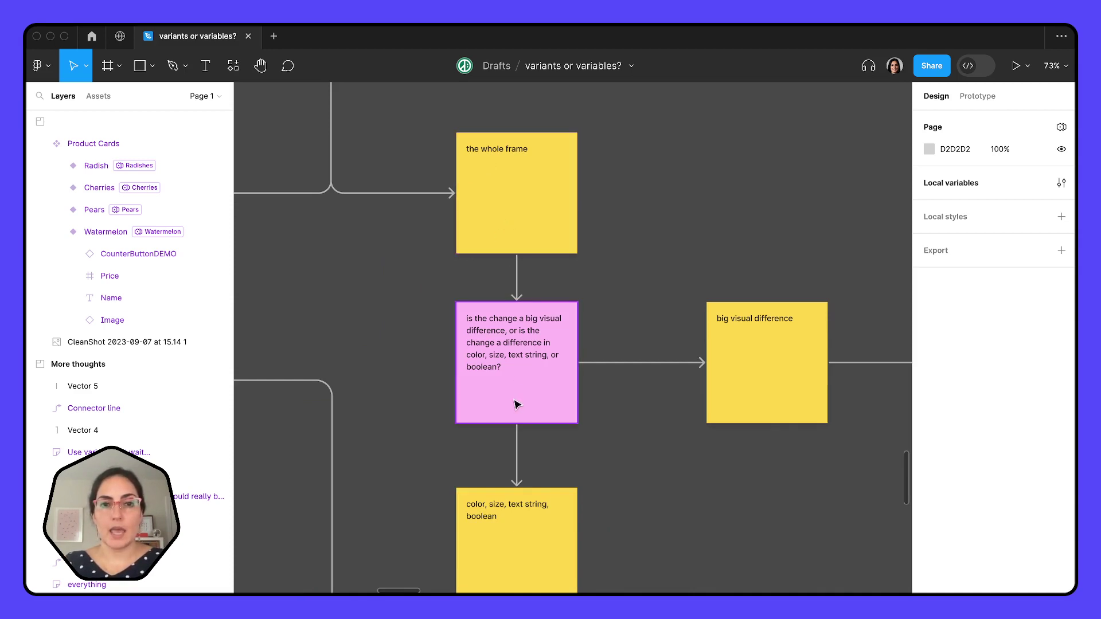
{"action": "scroll", "coordinate": [516, 405], "scroll_direction": "up", "scroll_amount": 3}
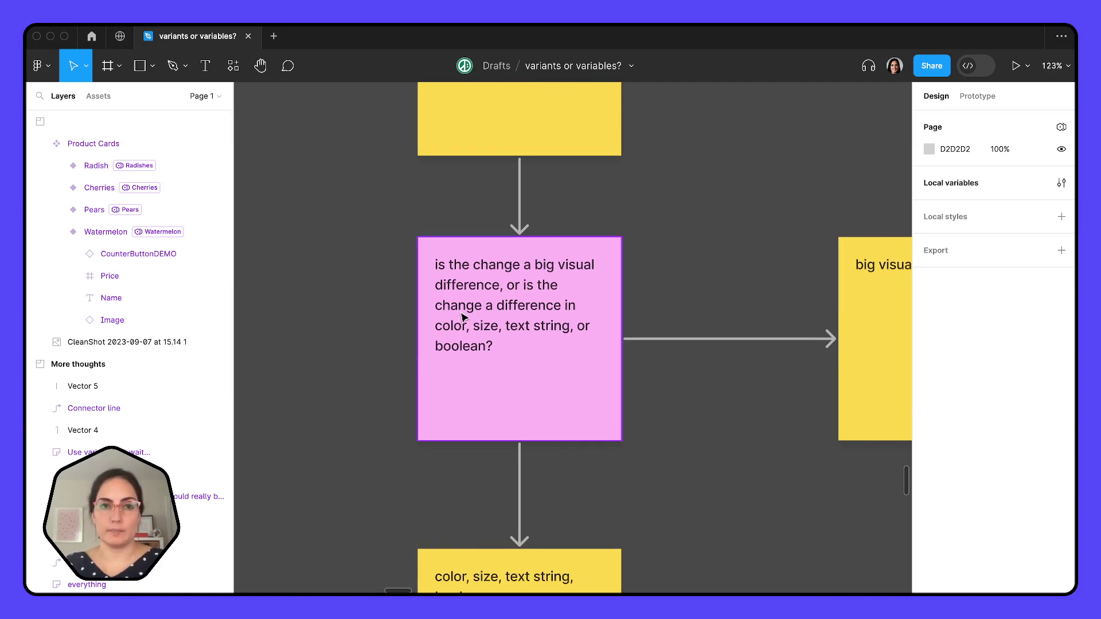
{"action": "scroll", "coordinate": [448, 327], "scroll_direction": "down", "scroll_amount": 10}
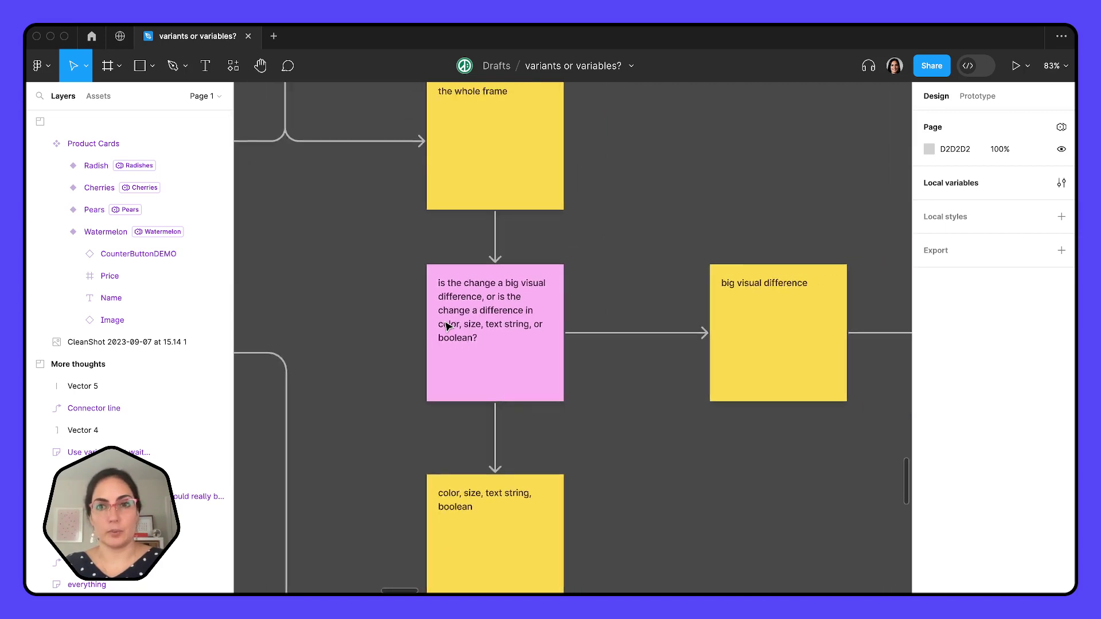
- Examine the Product Card 1 mobile and desktop frames with the interface hidden and select their section
{"action": "scroll", "coordinate": [490, 319], "scroll_direction": "up", "scroll_amount": 3}
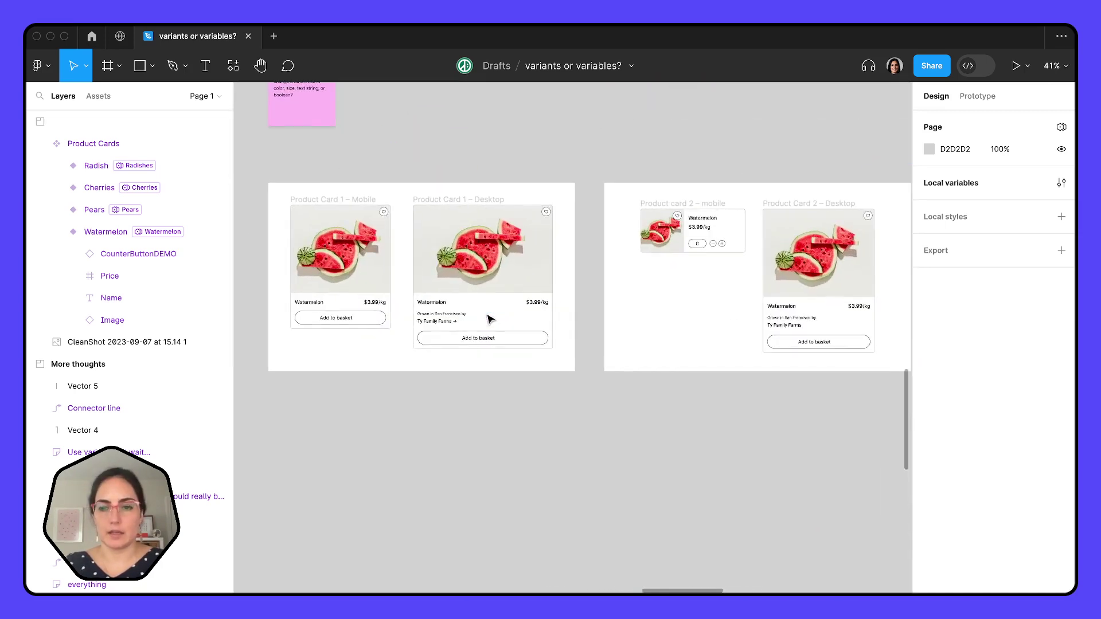
{"action": "key", "text": "ctrl+backslash"}
{"action": "scroll", "coordinate": [482, 207], "scroll_direction": "up", "scroll_amount": 2}
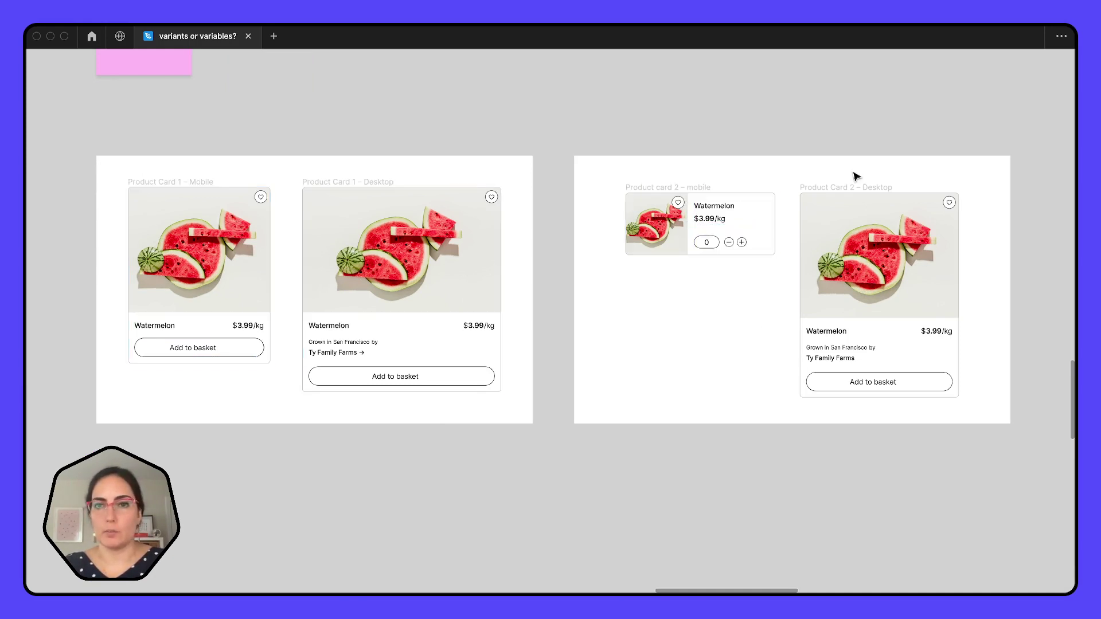
{"action": "scroll", "coordinate": [116, 171], "scroll_direction": "up", "scroll_amount": 1}
{"action": "scroll", "coordinate": [117, 171], "scroll_direction": "up", "scroll_amount": 3}
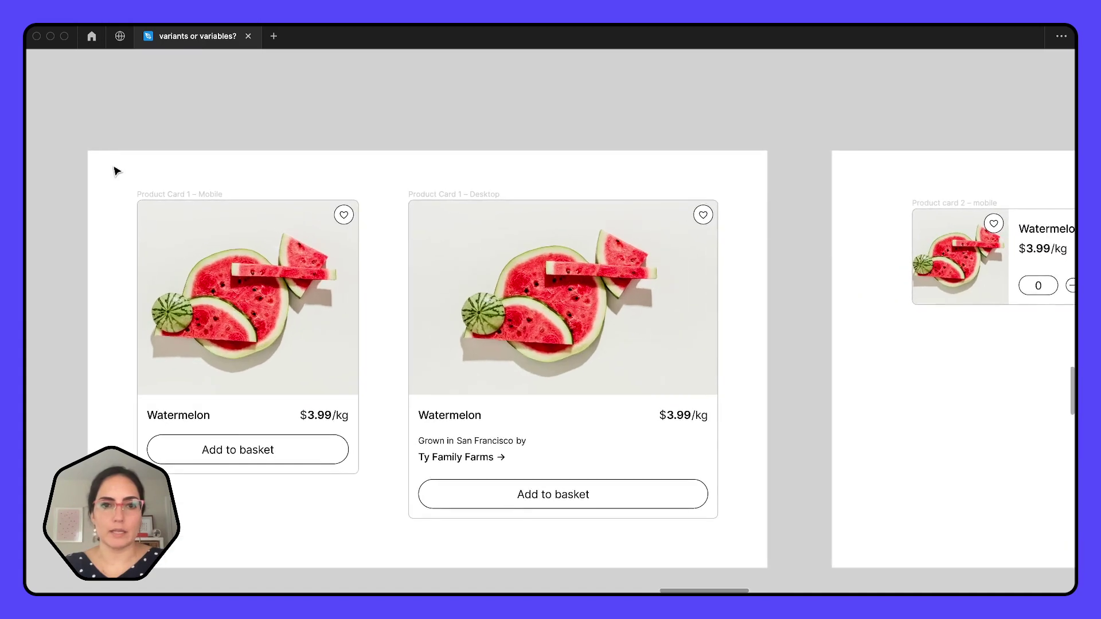
{"action": "left_click", "coordinate": [397, 173]}
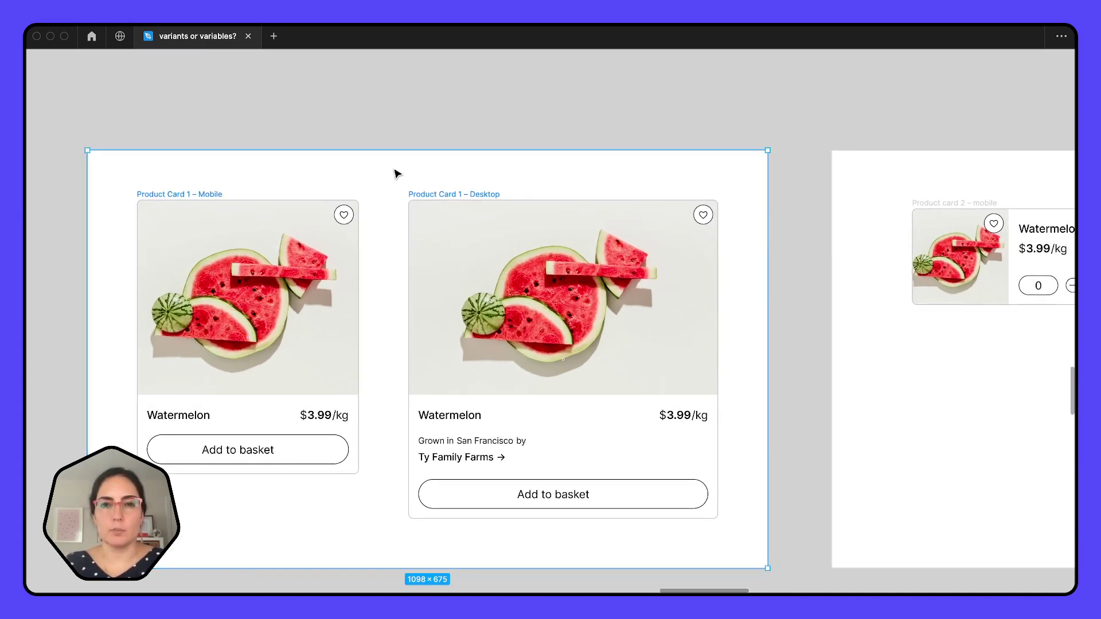
- Select the Product Card 1 mobile and desktop frames in turn to compare their layouts, and reselect the surrounding section
{"action": "scroll", "coordinate": [397, 174], "scroll_direction": "down", "scroll_amount": 1}
{"action": "left_click", "coordinate": [170, 172]}
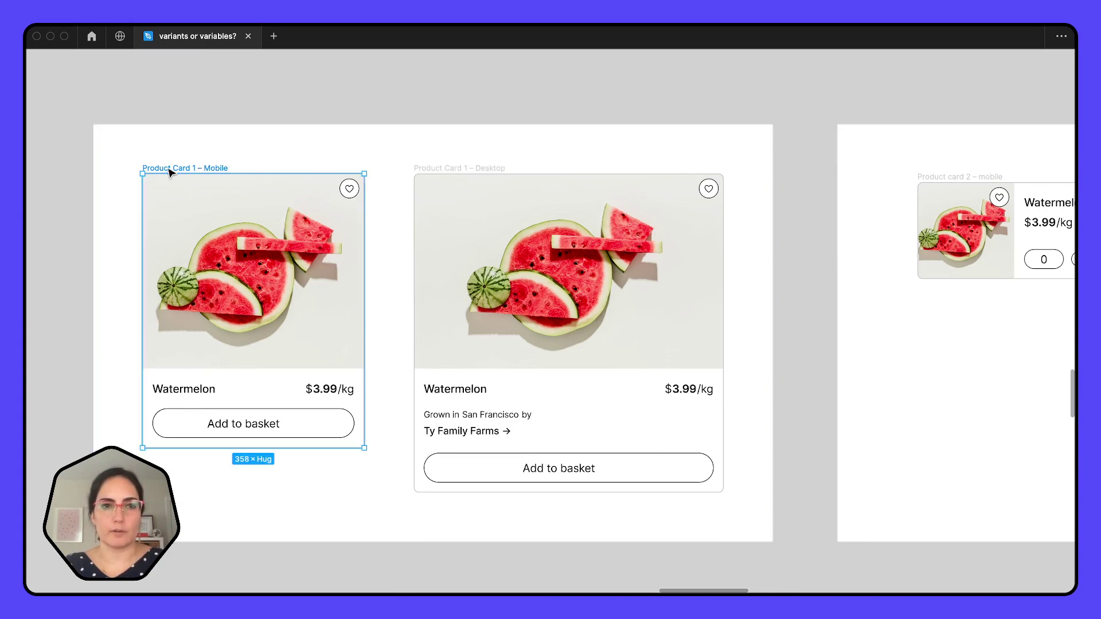
{"action": "left_click", "coordinate": [471, 174]}
{"action": "left_click", "coordinate": [351, 153]}
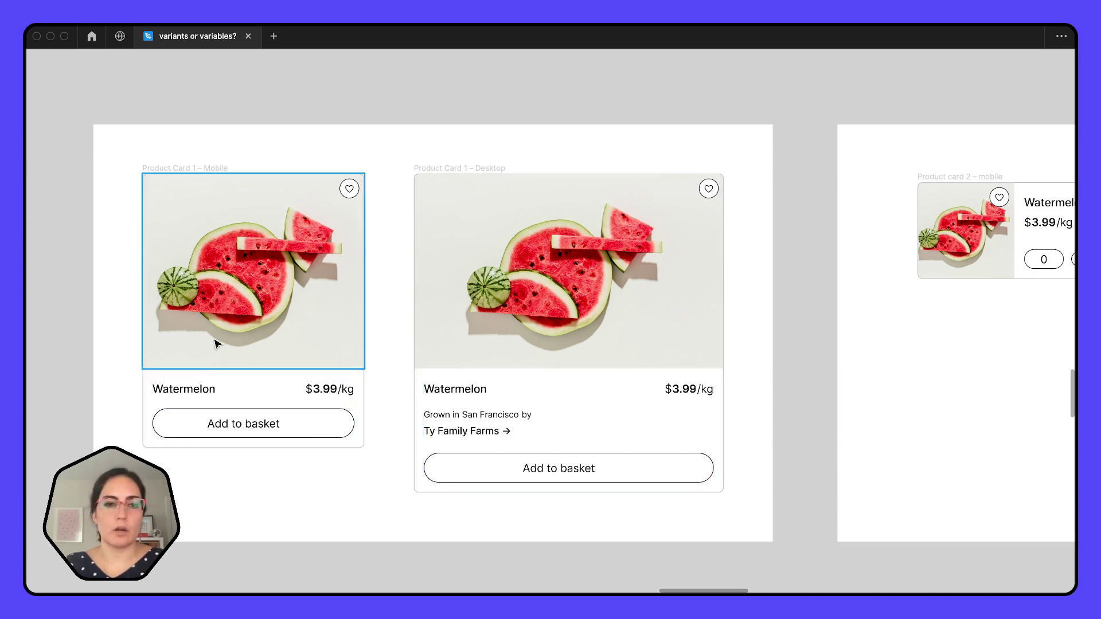
{"action": "left_click", "coordinate": [351, 490]}
{"action": "scroll", "coordinate": [352, 489], "scroll_direction": "down", "scroll_amount": 1}
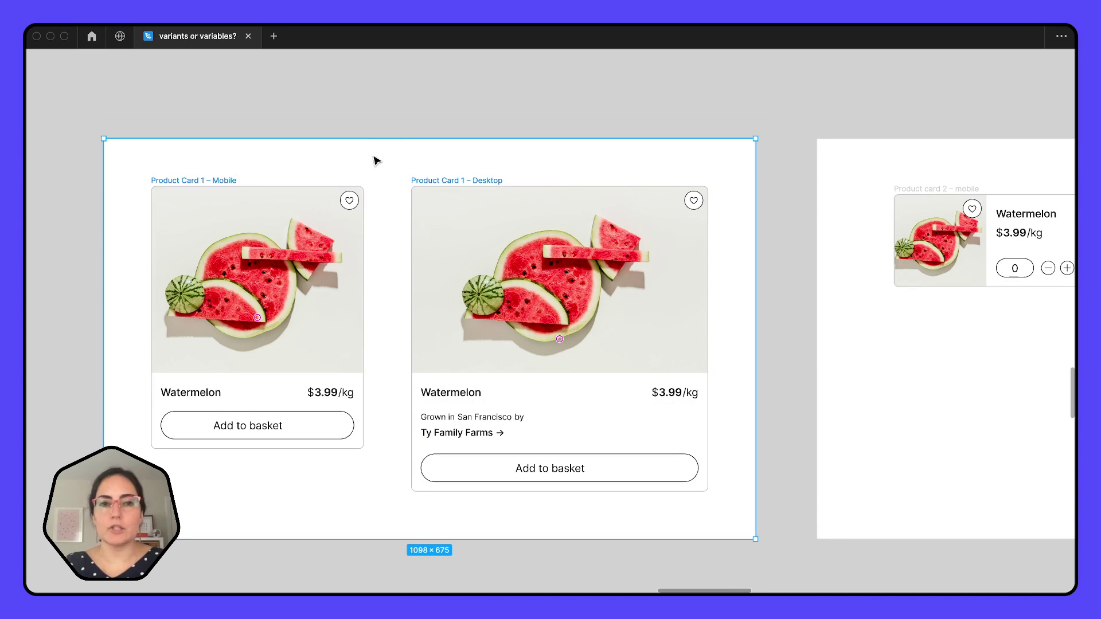
{"action": "key", "text": "Escape"}
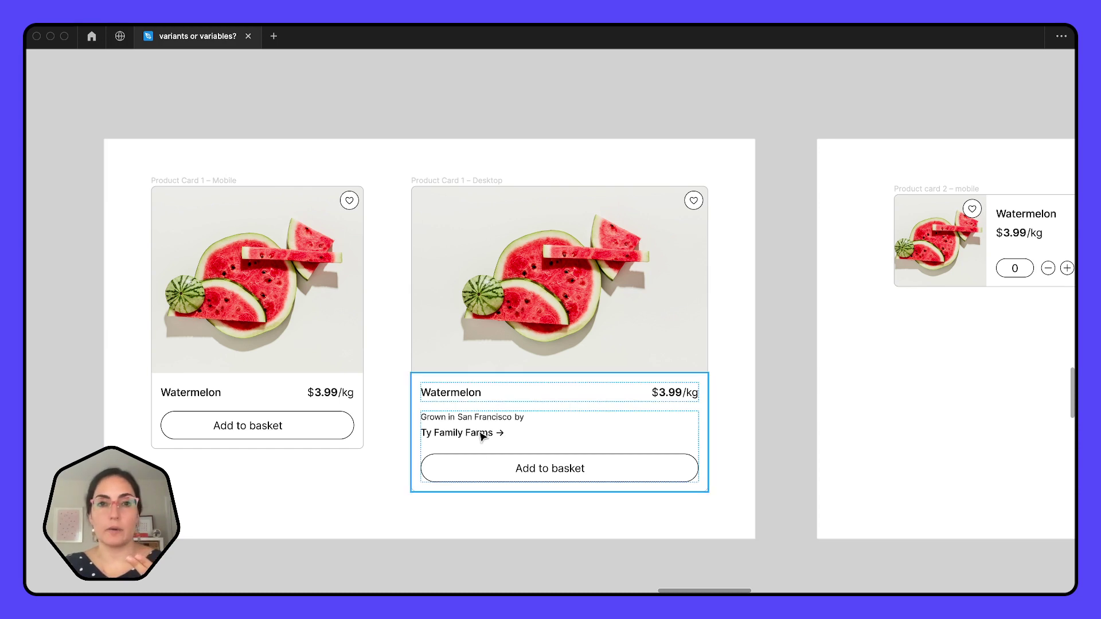
{"action": "left_click", "coordinate": [500, 142]}
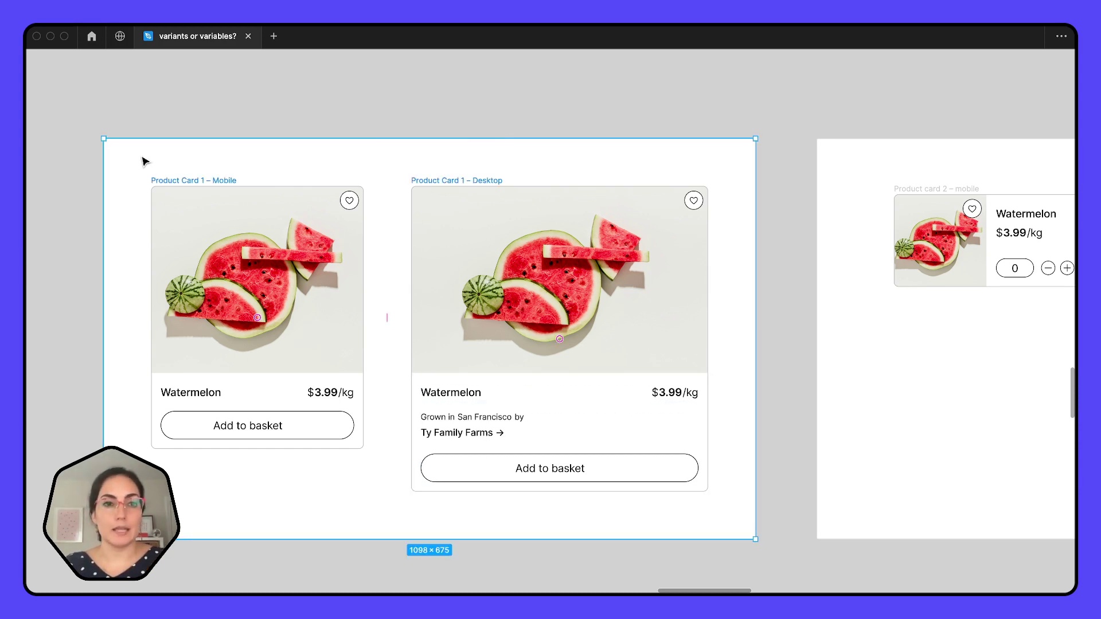
- Compare the Product Card 2 mobile and desktop layouts, selecting their section and clearing the selection
{"action": "scroll", "coordinate": [433, 179], "scroll_direction": "down", "scroll_amount": 2}
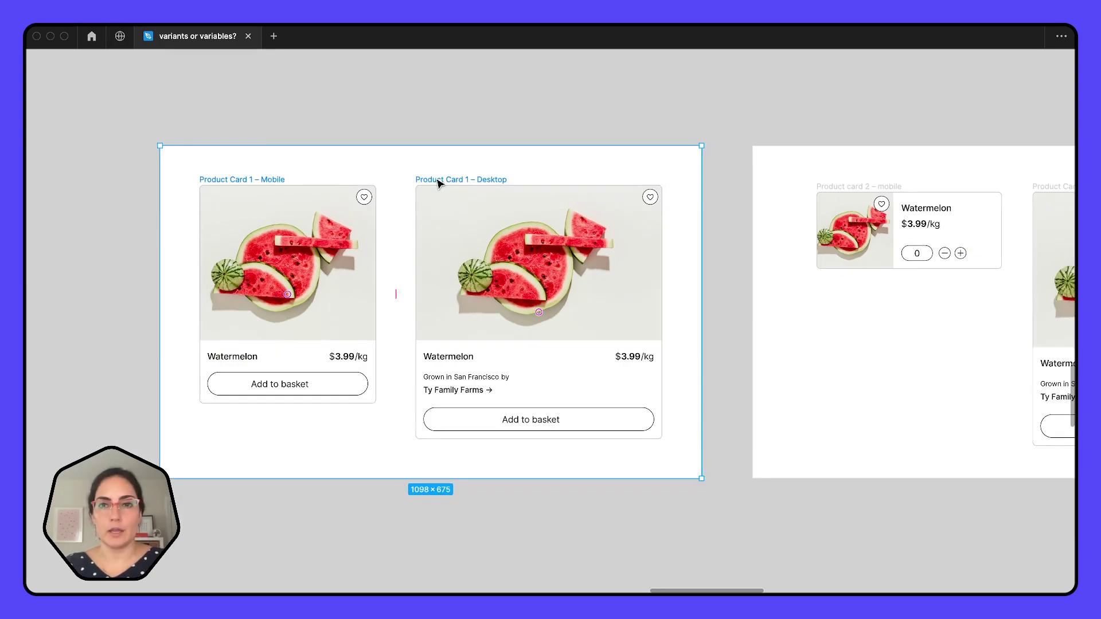
{"action": "scroll", "coordinate": [436, 181], "scroll_direction": "right", "scroll_amount": 5}
{"action": "scroll", "coordinate": [436, 181], "scroll_direction": "up", "scroll_amount": 2}
{"action": "scroll", "coordinate": [438, 183], "scroll_direction": "right", "scroll_amount": 4}
{"action": "scroll", "coordinate": [581, 207], "scroll_direction": "up", "scroll_amount": 2}
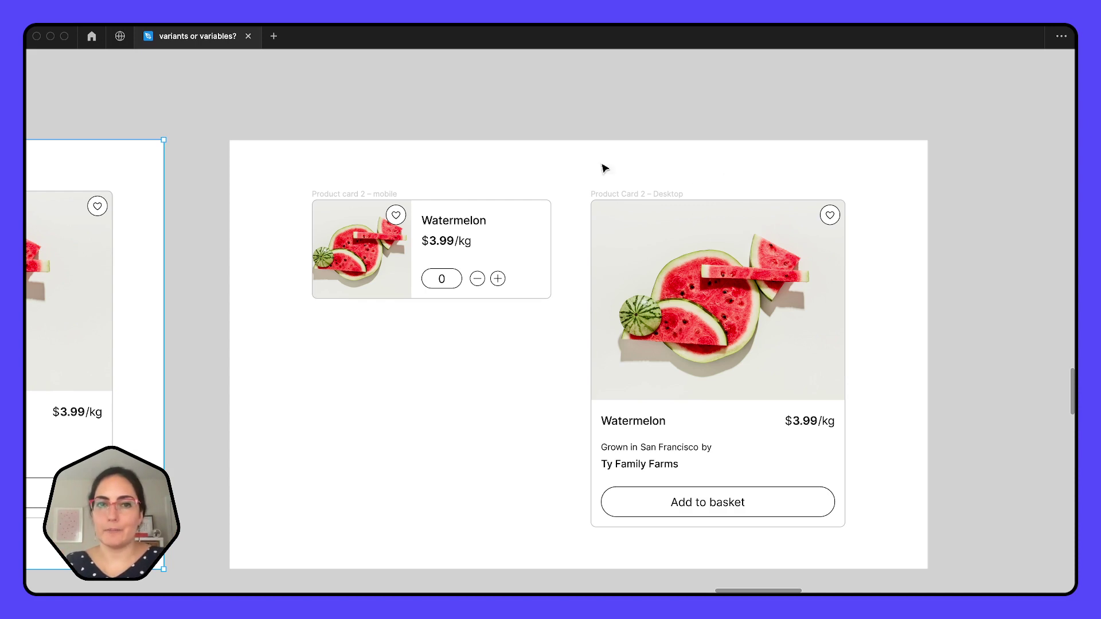
{"action": "left_click", "coordinate": [497, 151]}
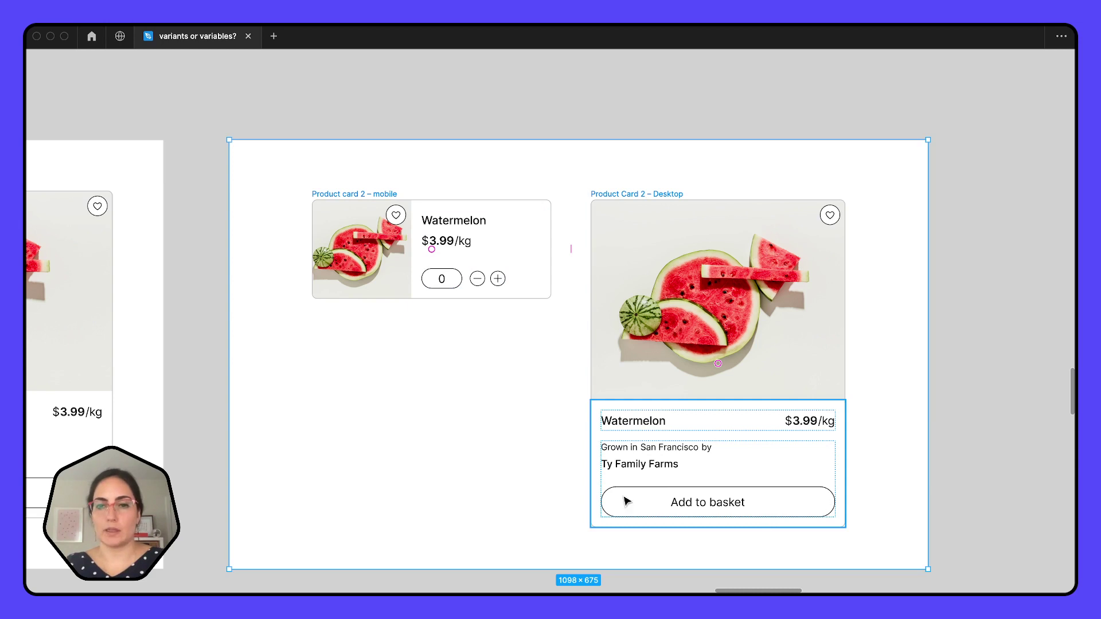
{"action": "key", "text": "Escape"}
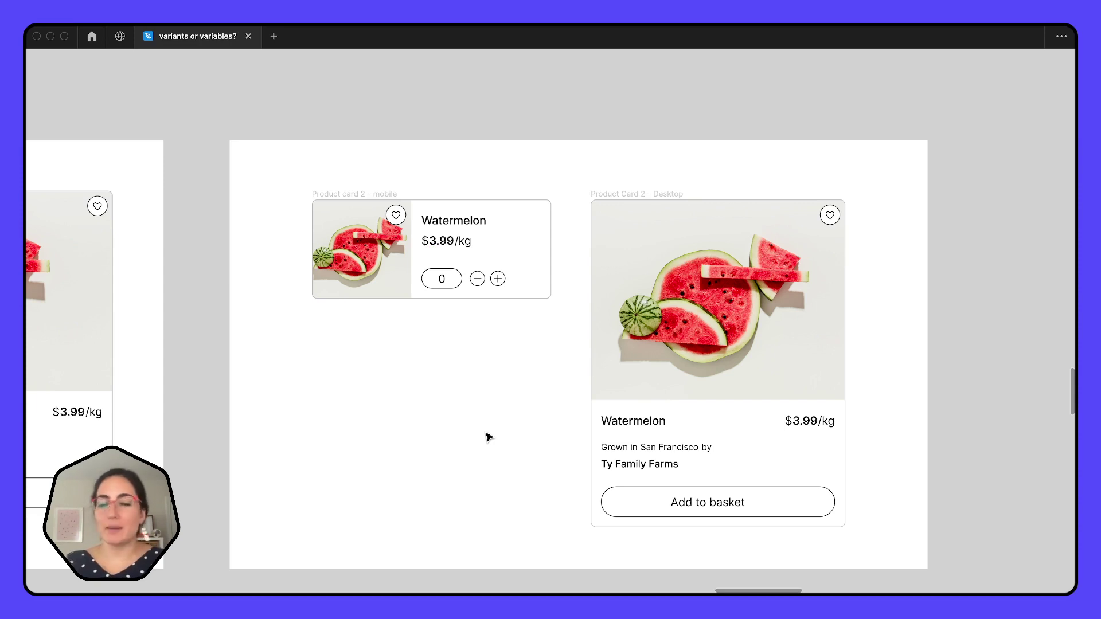
- Select the section around the Product Card 2 mobile and desktop layouts while comparing them, then clear the selection
{"action": "left_click", "coordinate": [506, 163]}
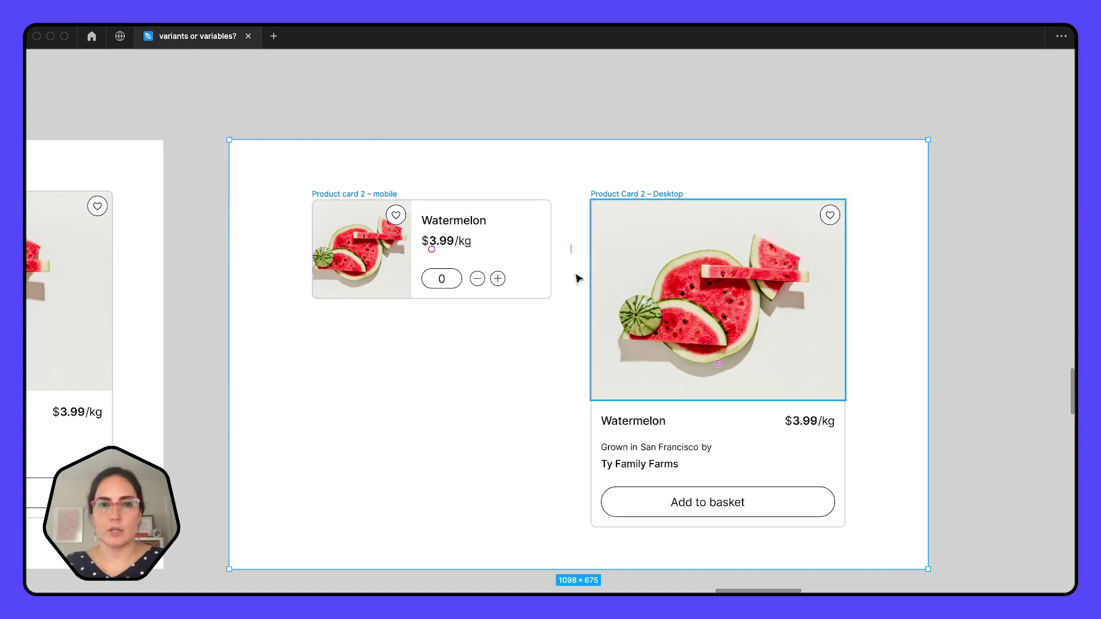
{"action": "key", "text": "Escape"}
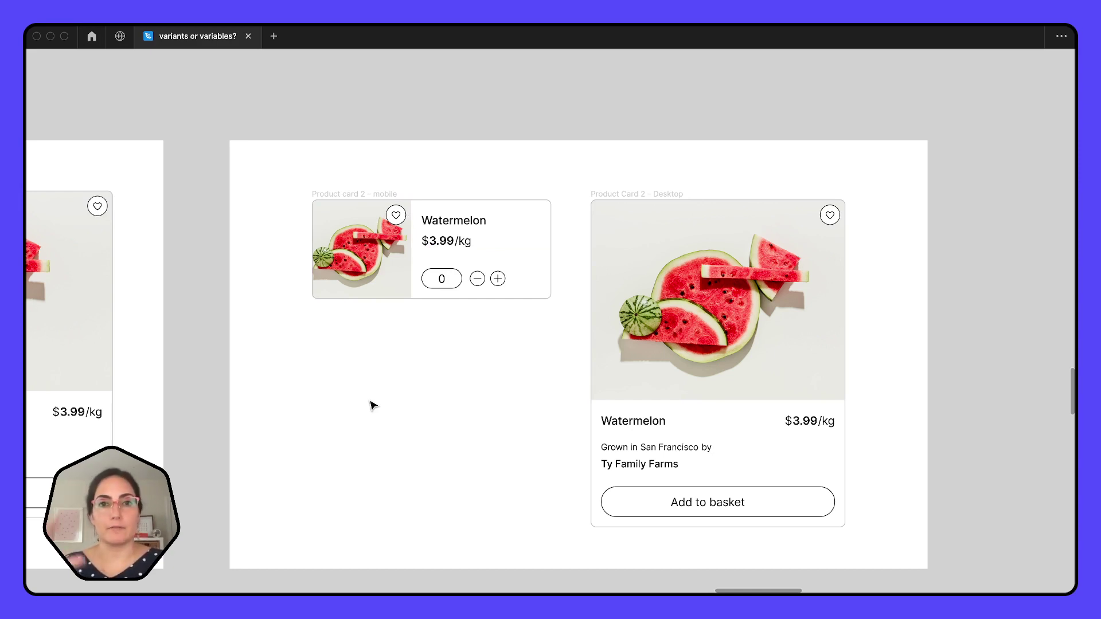
{"action": "left_click", "coordinate": [373, 355]}
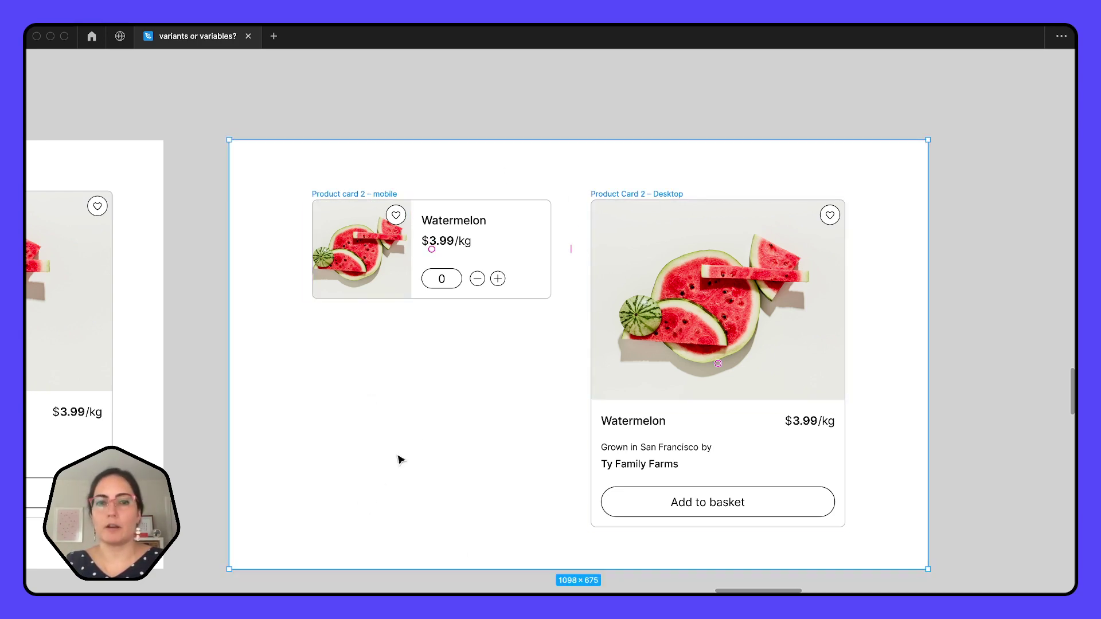
{"action": "key", "text": "Escape"}
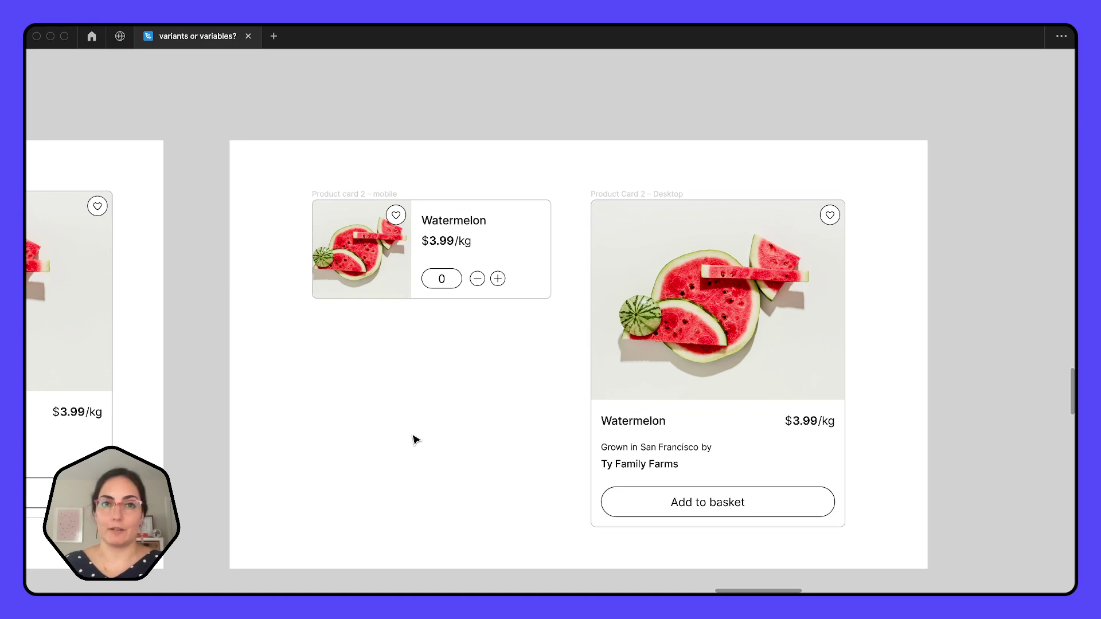
- Return to the flowchart and read the question about setting everything on the frame to a mode or just one item
{"action": "scroll", "coordinate": [416, 440], "scroll_direction": "down", "scroll_amount": 5}
{"action": "scroll", "coordinate": [416, 440], "scroll_direction": "right", "scroll_amount": 10}
{"action": "scroll", "coordinate": [417, 440], "scroll_direction": "up", "scroll_amount": 6}
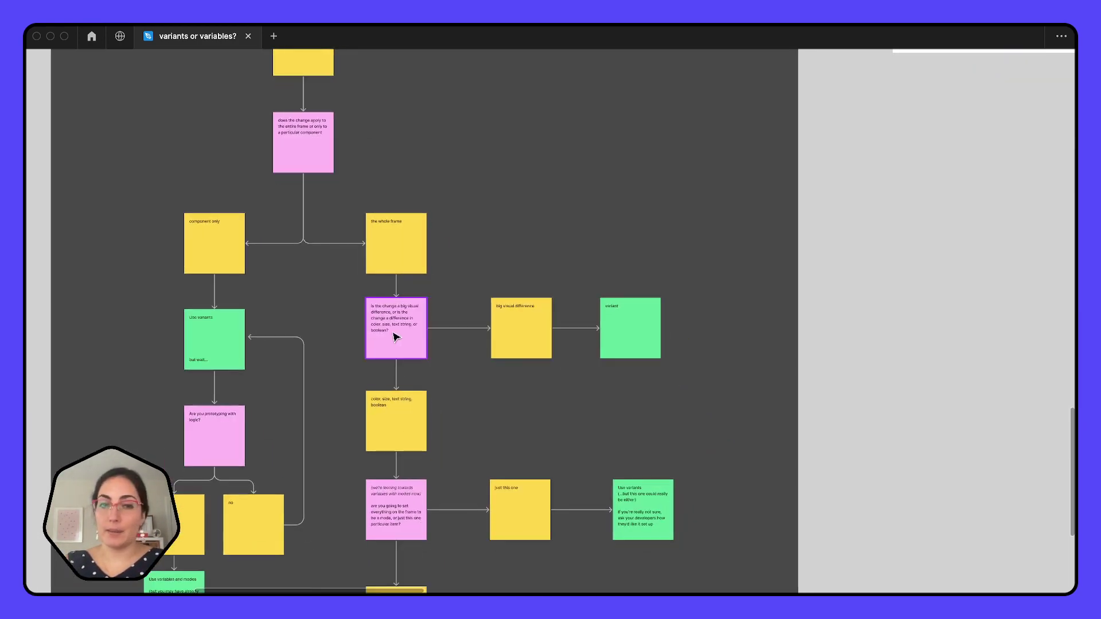
{"action": "scroll", "coordinate": [393, 355], "scroll_direction": "down", "scroll_amount": 3}
{"action": "scroll", "coordinate": [395, 396], "scroll_direction": "up", "scroll_amount": 5}
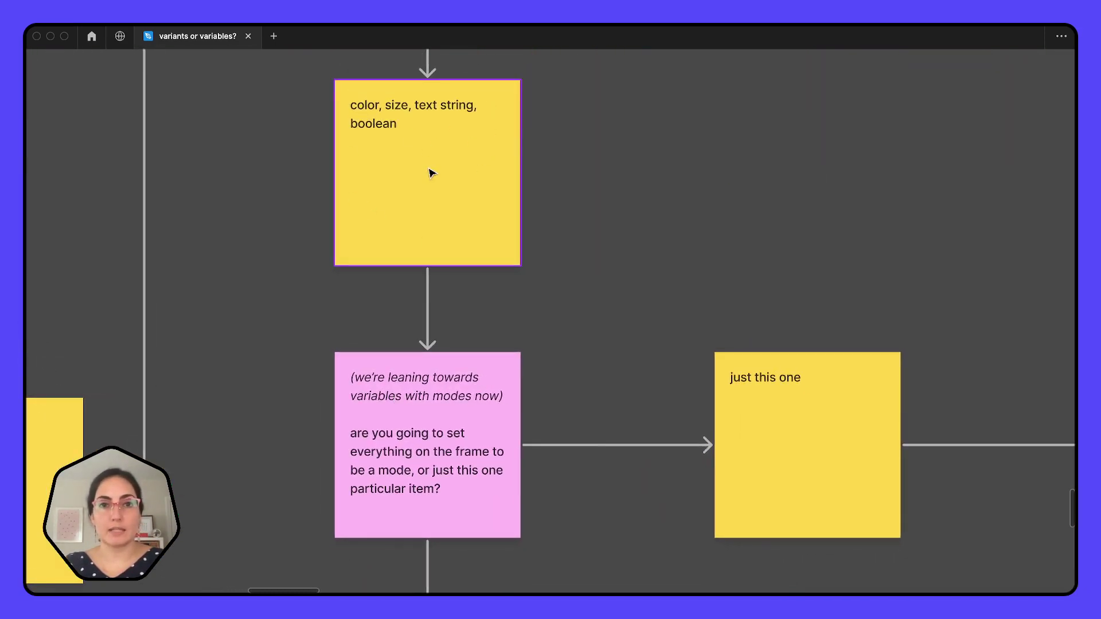
{"action": "scroll", "coordinate": [433, 173], "scroll_direction": "down", "scroll_amount": 5}
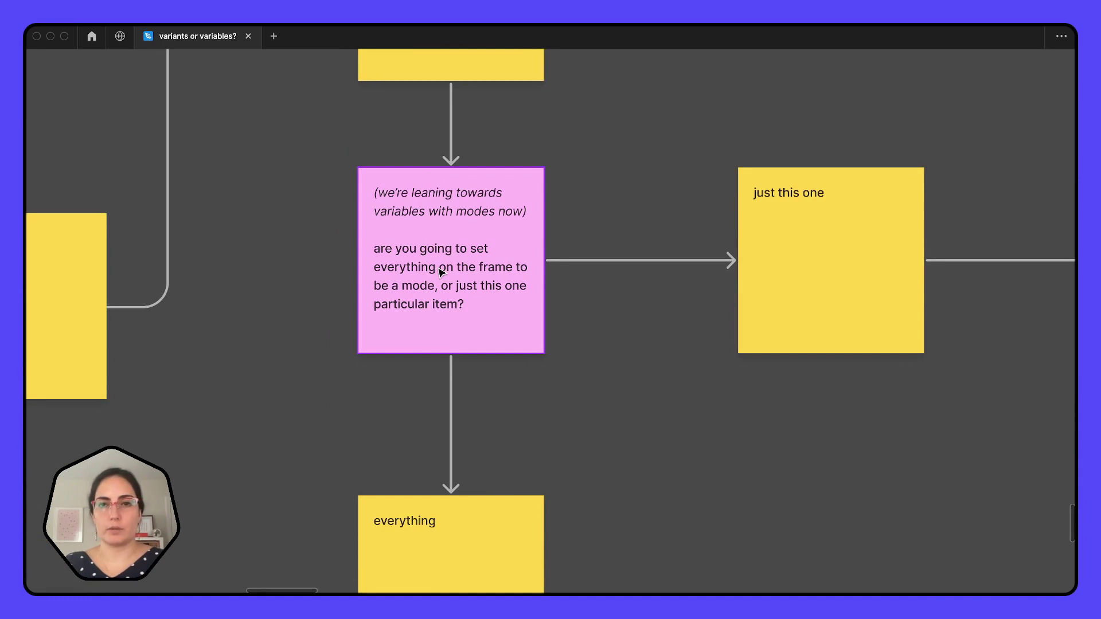
- Compare the World Peas headers and product cards on the iPhone 14 and MacBook Air frames, and look over the adjacent Basket (Mobile) frame
{"action": "scroll", "coordinate": [441, 271], "scroll_direction": "down", "scroll_amount": 10}
{"action": "scroll", "coordinate": [440, 271], "scroll_direction": "up", "scroll_amount": 10}
{"action": "scroll", "coordinate": [439, 271], "scroll_direction": "right", "scroll_amount": 5}
{"action": "scroll", "coordinate": [469, 67], "scroll_direction": "up", "scroll_amount": 5}
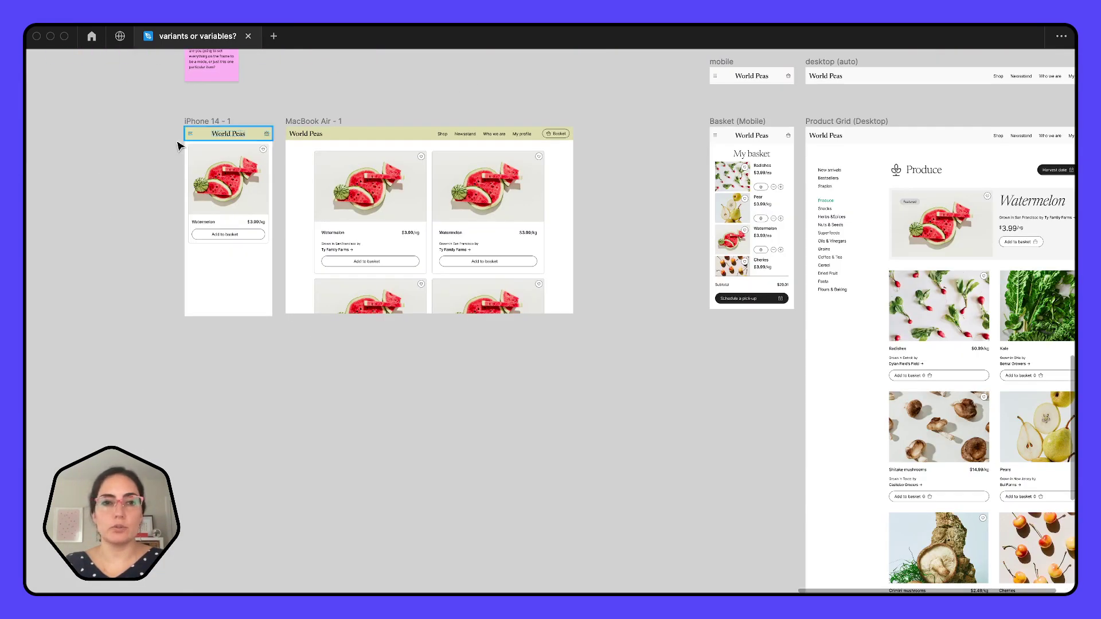
{"action": "scroll", "coordinate": [147, 122], "scroll_direction": "up", "scroll_amount": 5}
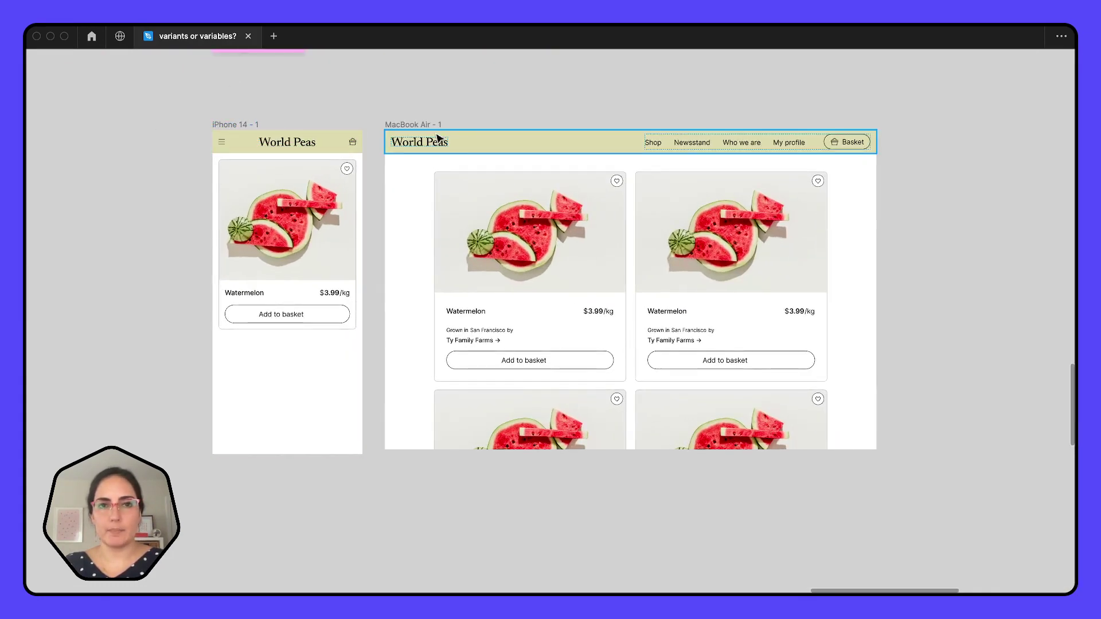
{"action": "scroll", "coordinate": [437, 134], "scroll_direction": "down", "scroll_amount": 5}
{"action": "scroll", "coordinate": [438, 136], "scroll_direction": "right", "scroll_amount": 10}
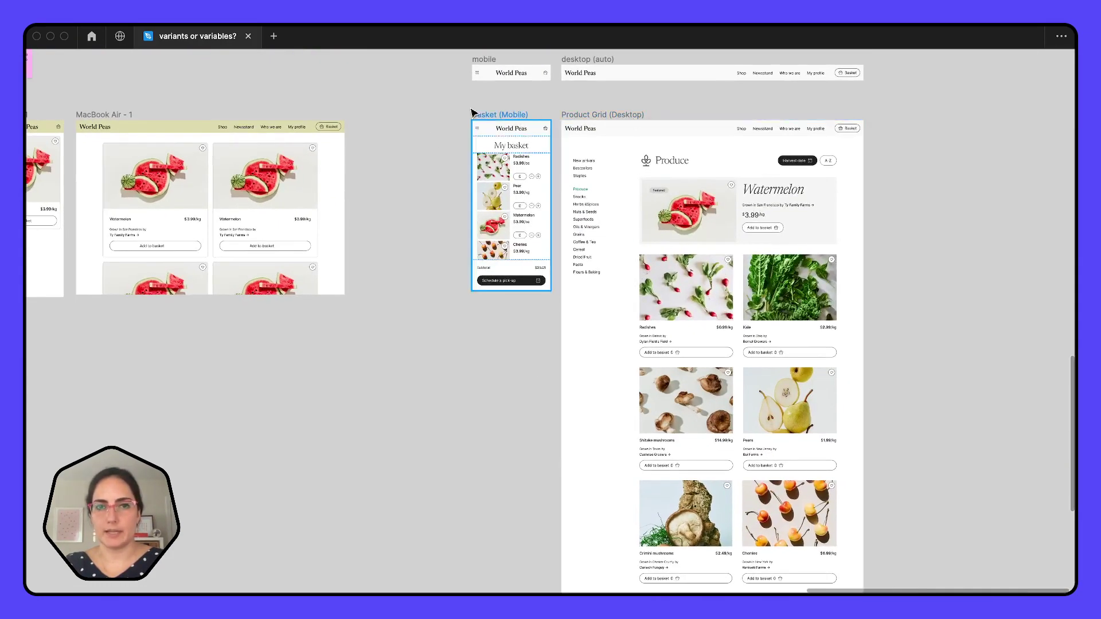
- Switch the MacBook Air - 1 frame's Responsive Design mode to Mobile and clear the selection
{"action": "scroll", "coordinate": [403, 101], "scroll_direction": "left", "scroll_amount": 10}
{"action": "scroll", "coordinate": [457, 115], "scroll_direction": "up", "scroll_amount": 5}
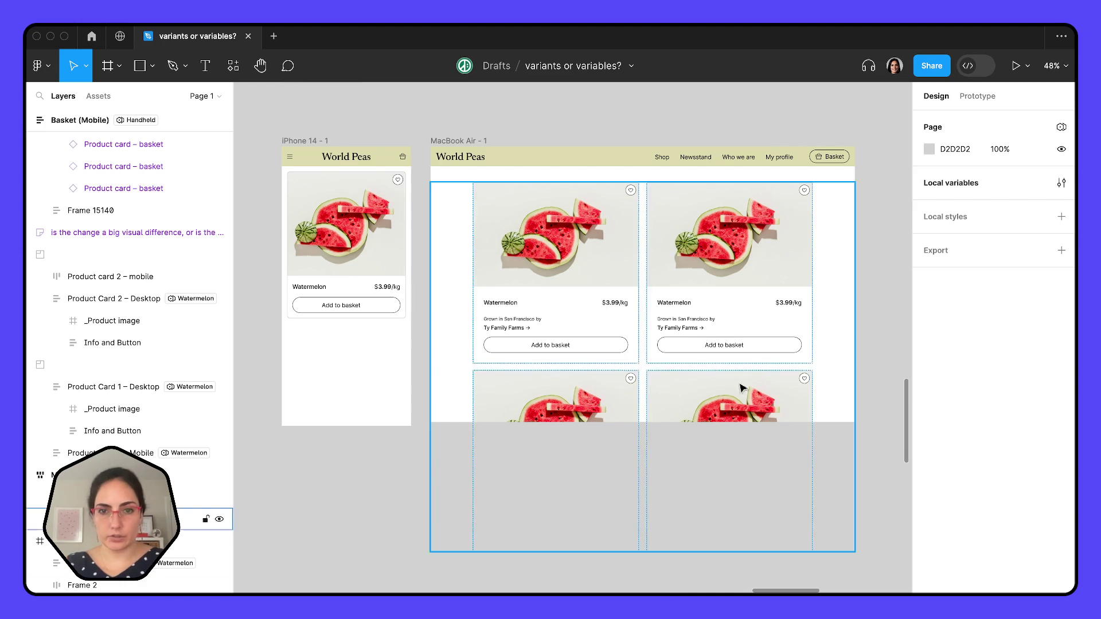
{"action": "left_click", "coordinate": [444, 141]}
{"action": "left_click", "coordinate": [1062, 457]}
{"action": "mouse_move", "coordinate": [984, 502]}
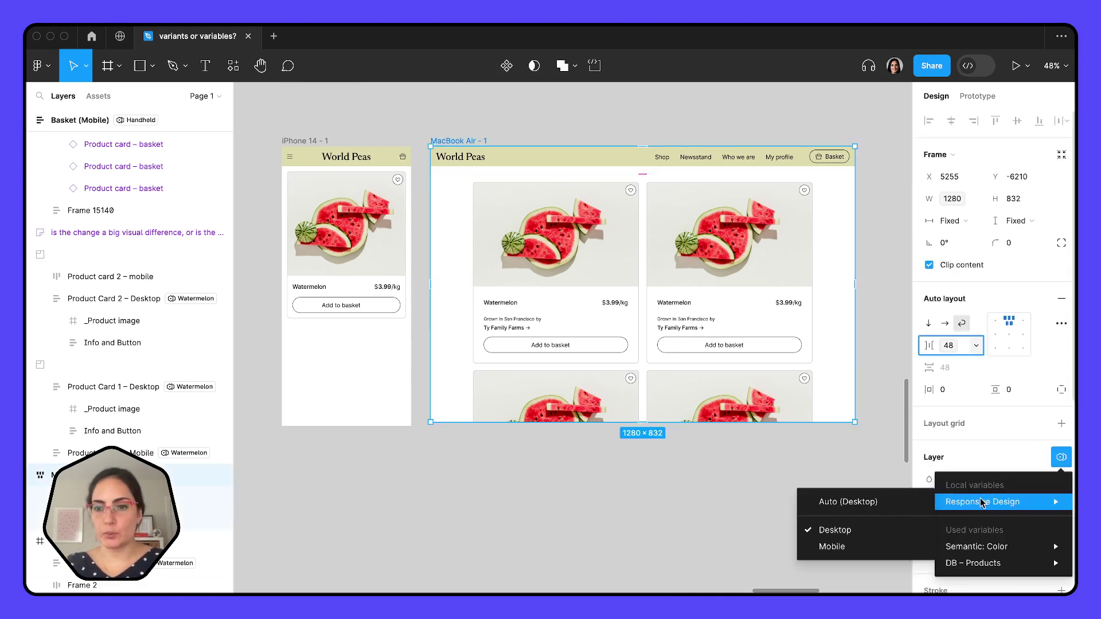
{"action": "left_click", "coordinate": [834, 548]}
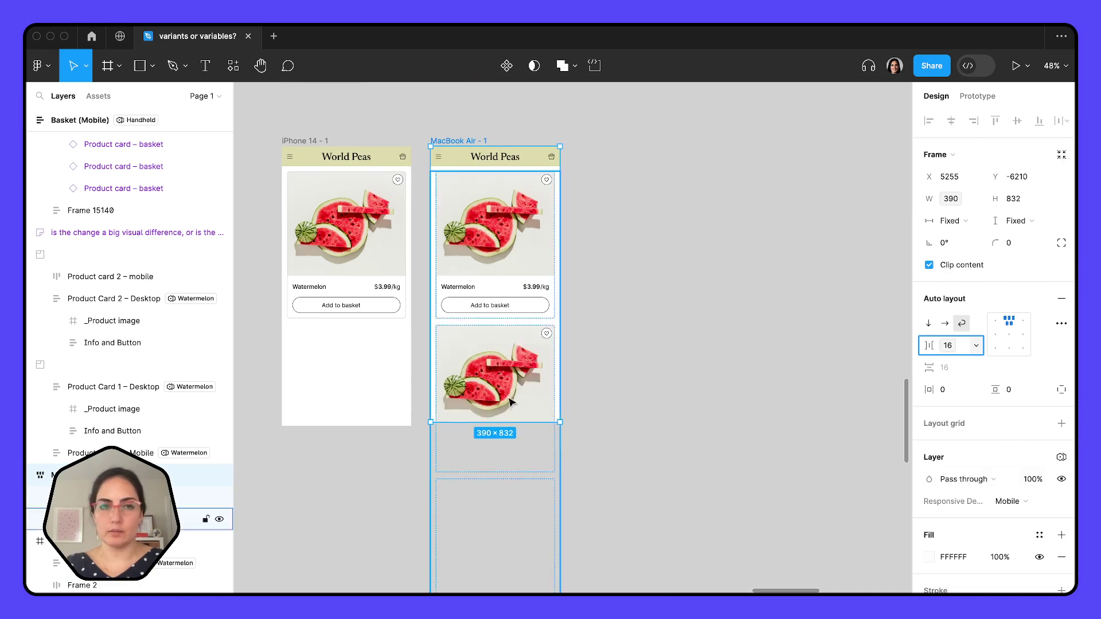
{"action": "left_click", "coordinate": [677, 247]}
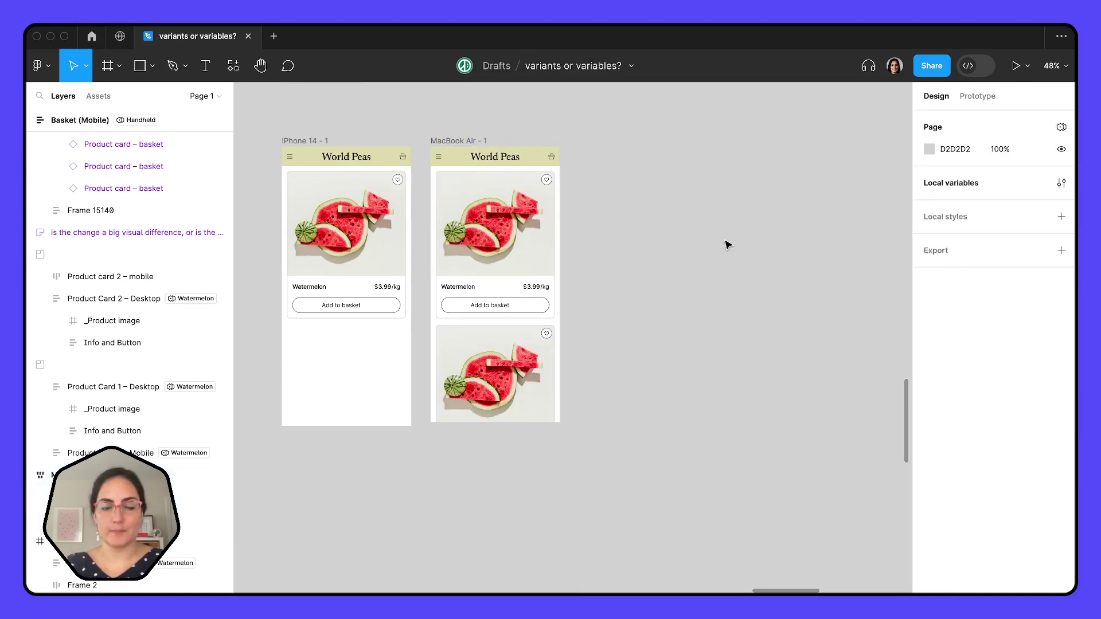
- Examine the Basket (Mobile) and Product Grid (Desktop) frames, comparing their product cards and overall page layouts
{"action": "scroll", "coordinate": [727, 245], "scroll_direction": "down", "scroll_amount": 5}
{"action": "scroll", "coordinate": [519, 150], "scroll_direction": "up", "scroll_amount": 4}
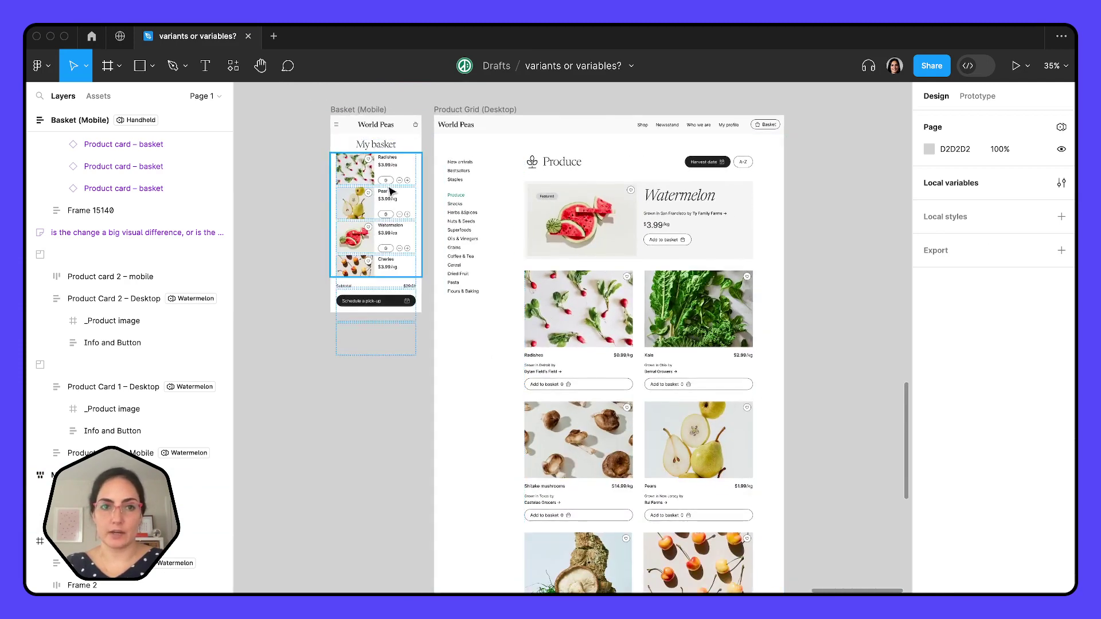
{"action": "scroll", "coordinate": [391, 191], "scroll_direction": "up", "scroll_amount": 3}
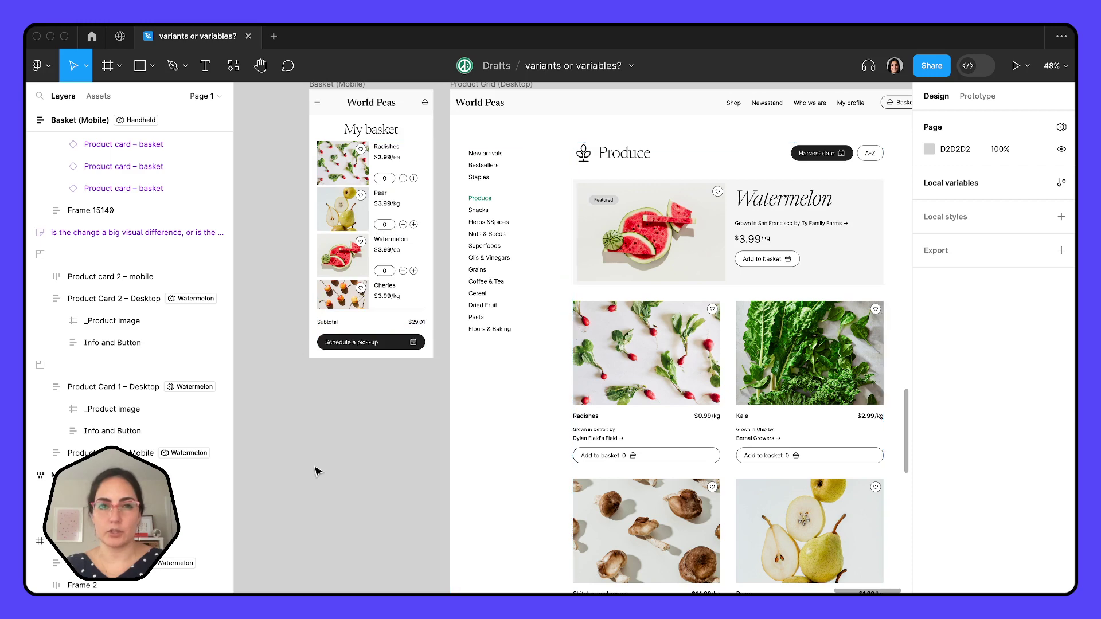
{"action": "scroll", "coordinate": [316, 471], "scroll_direction": "down", "scroll_amount": 3}
{"action": "scroll", "coordinate": [315, 471], "scroll_direction": "down", "scroll_amount": 1}
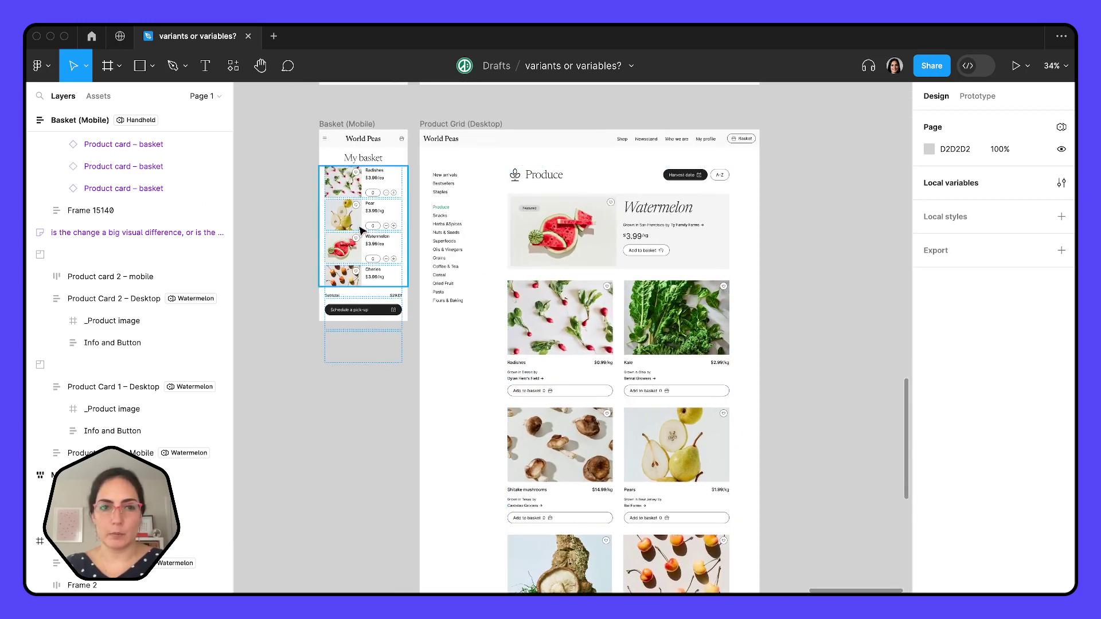
{"action": "scroll", "coordinate": [362, 232], "scroll_direction": "up", "scroll_amount": 1}
{"action": "scroll", "coordinate": [362, 230], "scroll_direction": "down", "scroll_amount": 5}
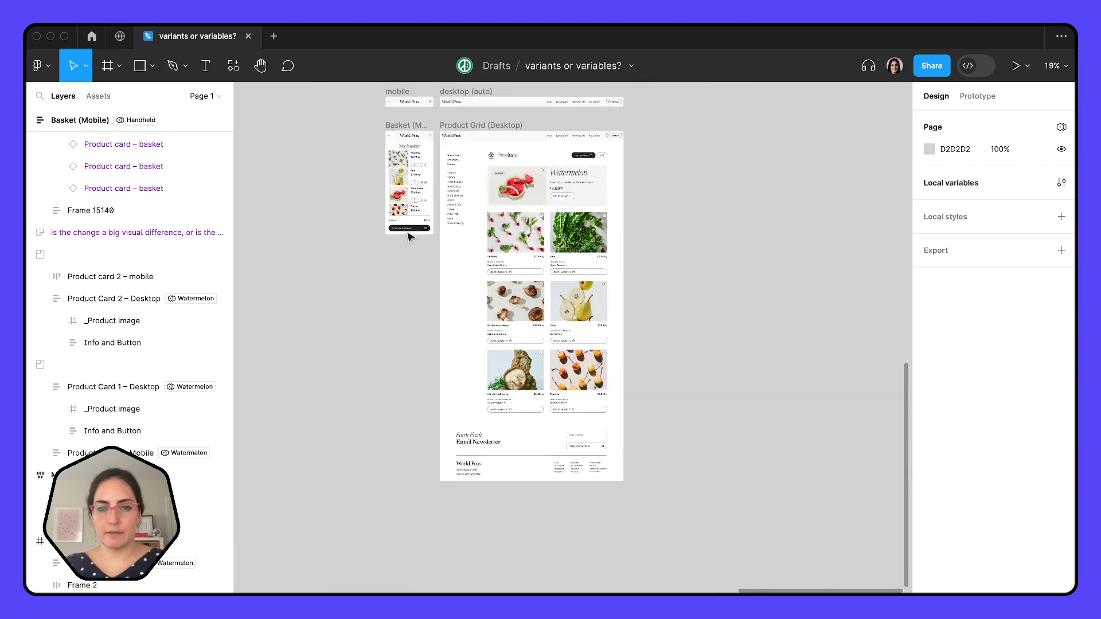
{"action": "scroll", "coordinate": [524, 445], "scroll_direction": "up", "scroll_amount": 2}
{"action": "scroll", "coordinate": [524, 445], "scroll_direction": "down", "scroll_amount": 2}
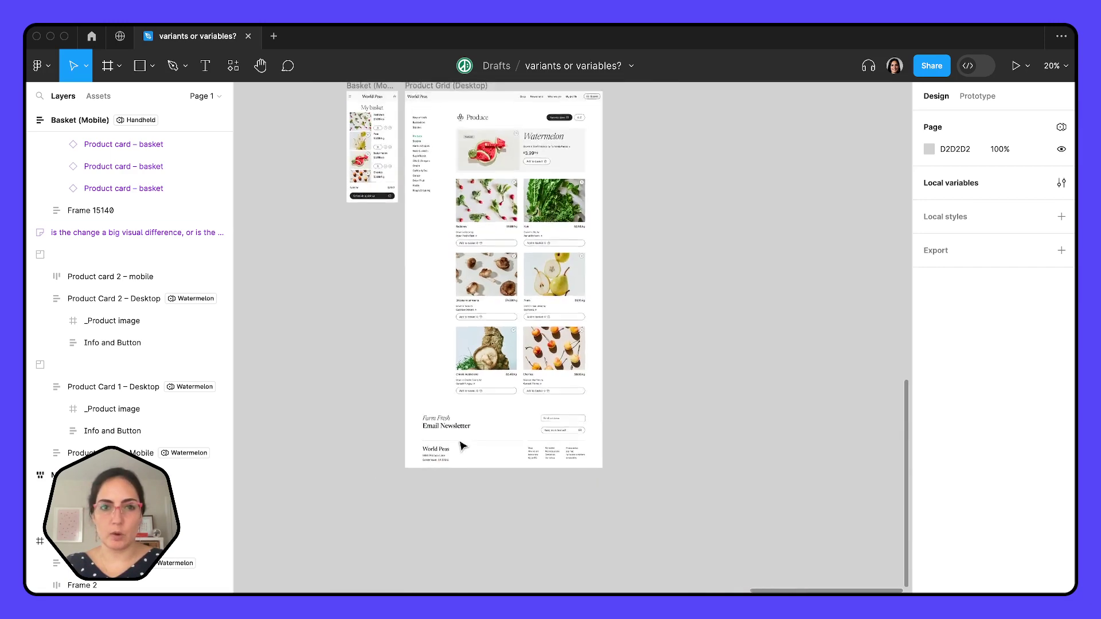
{"action": "scroll", "coordinate": [498, 382], "scroll_direction": "up", "scroll_amount": 4}
{"action": "scroll", "coordinate": [497, 382], "scroll_direction": "left", "scroll_amount": 2}
{"action": "scroll", "coordinate": [498, 382], "scroll_direction": "up", "scroll_amount": 3}
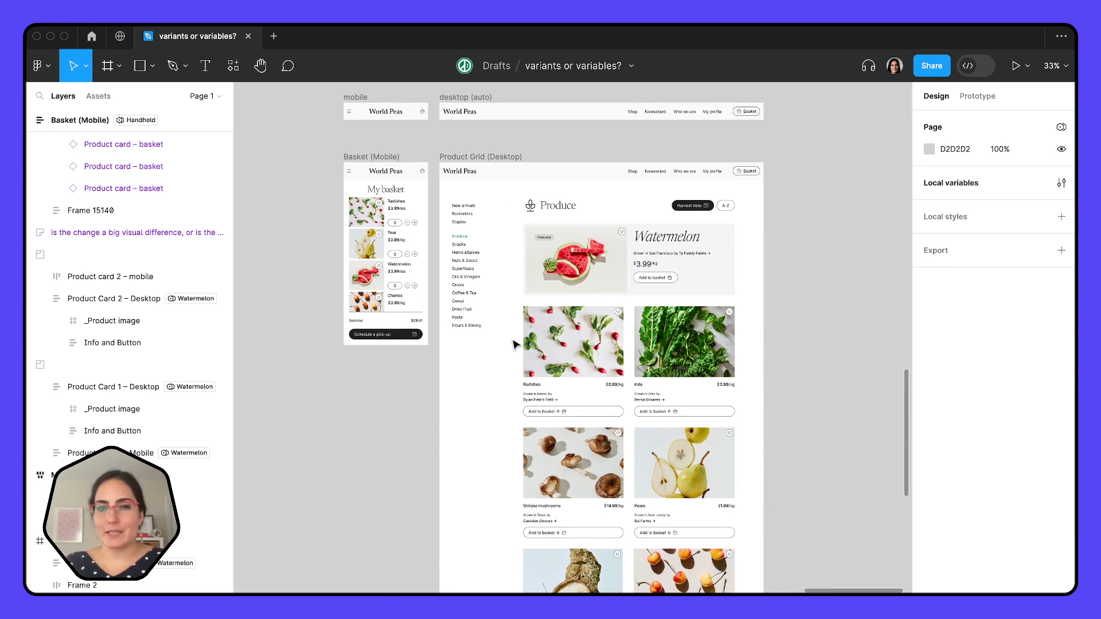
{"action": "scroll", "coordinate": [431, 159], "scroll_direction": "up", "scroll_amount": 2}
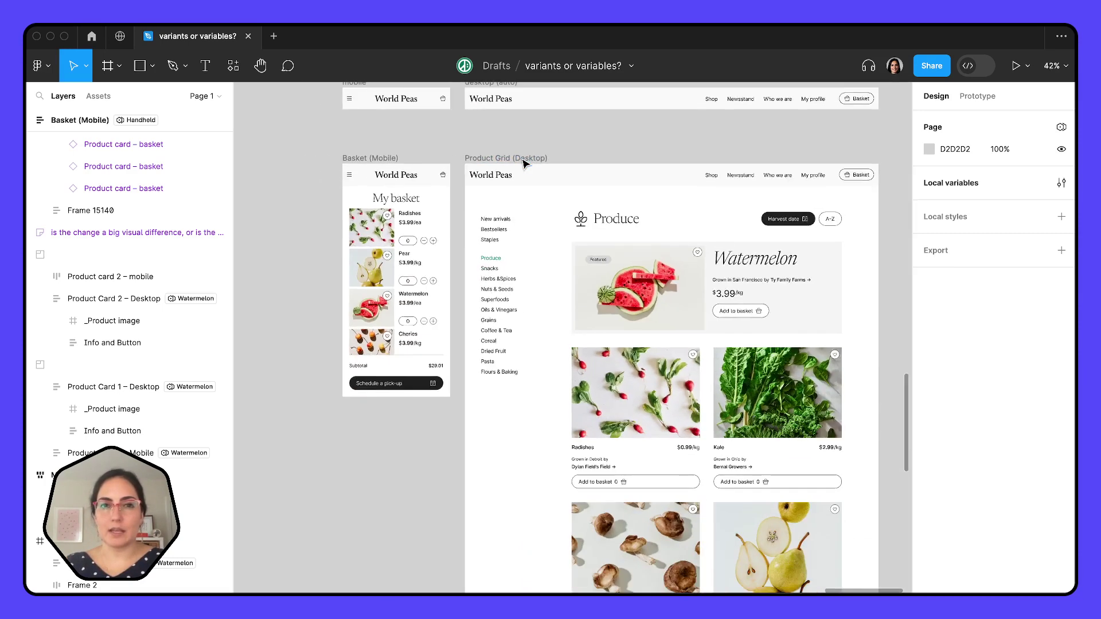
- Select the standalone mobile header above the basket frame, compare it with the desktop (auto) header, and clear the selection
{"action": "scroll", "coordinate": [524, 163], "scroll_direction": "up", "scroll_amount": 2}
{"action": "scroll", "coordinate": [523, 164], "scroll_direction": "right", "scroll_amount": 2}
{"action": "left_click", "coordinate": [322, 142]}
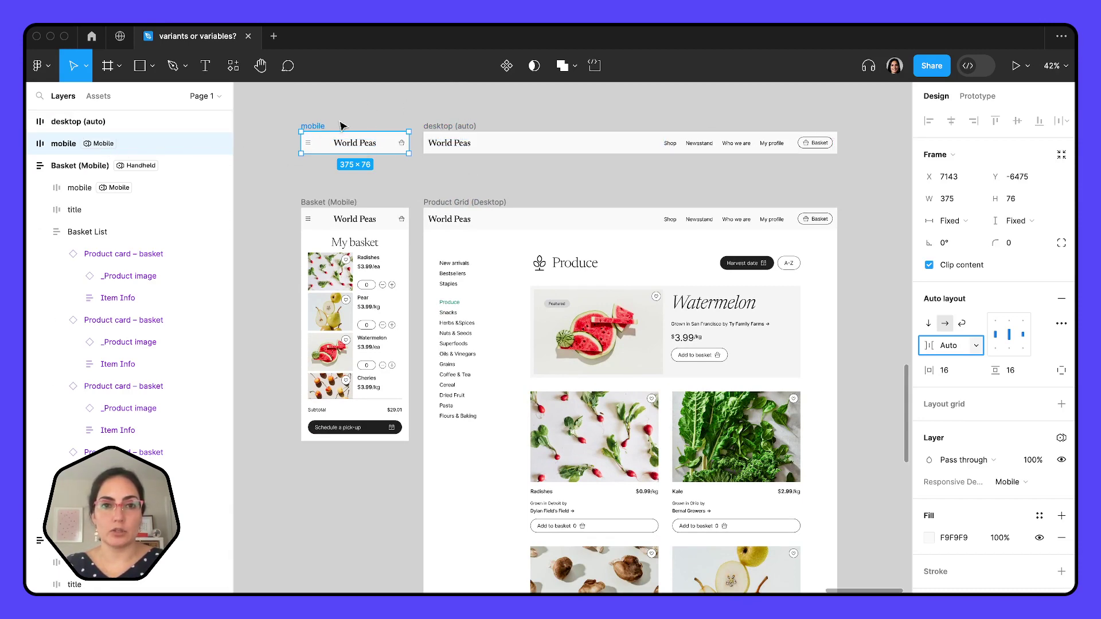
{"action": "scroll", "coordinate": [340, 126], "scroll_direction": "up", "scroll_amount": 2}
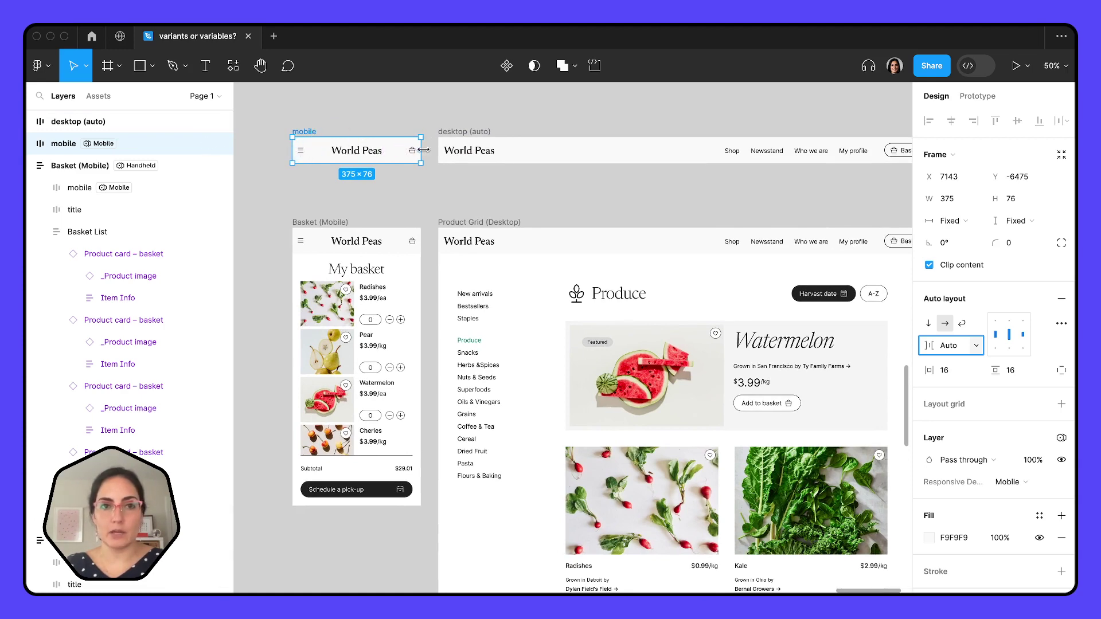
{"action": "scroll", "coordinate": [688, 184], "scroll_direction": "right", "scroll_amount": 3}
{"action": "scroll", "coordinate": [689, 183], "scroll_direction": "up", "scroll_amount": 1}
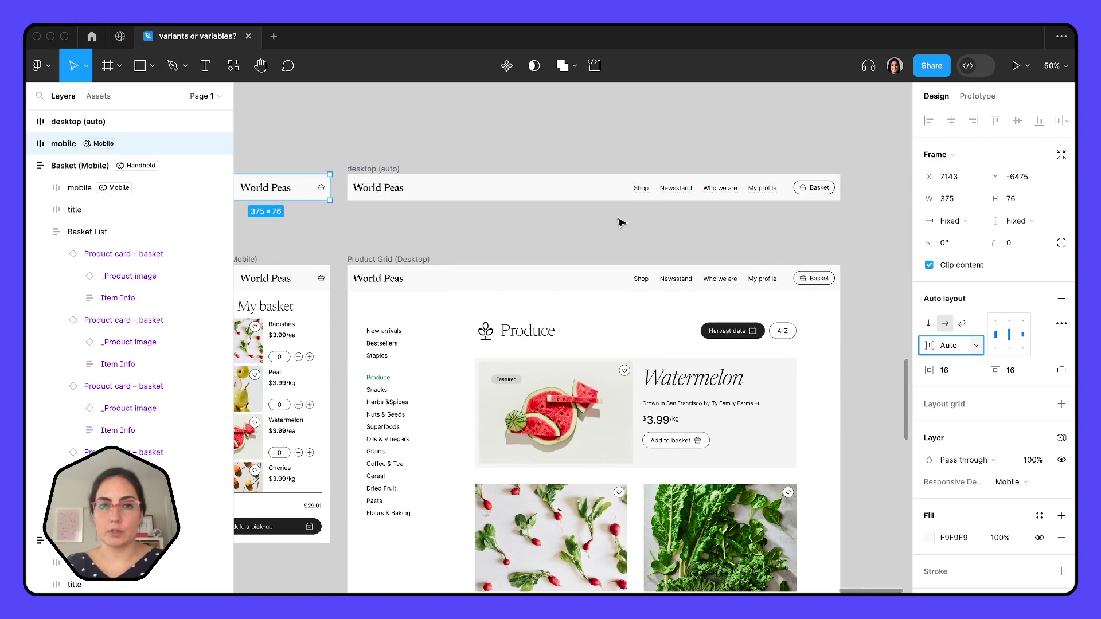
{"action": "scroll", "coordinate": [621, 222], "scroll_direction": "down", "scroll_amount": 1}
{"action": "left_click", "coordinate": [485, 204]}
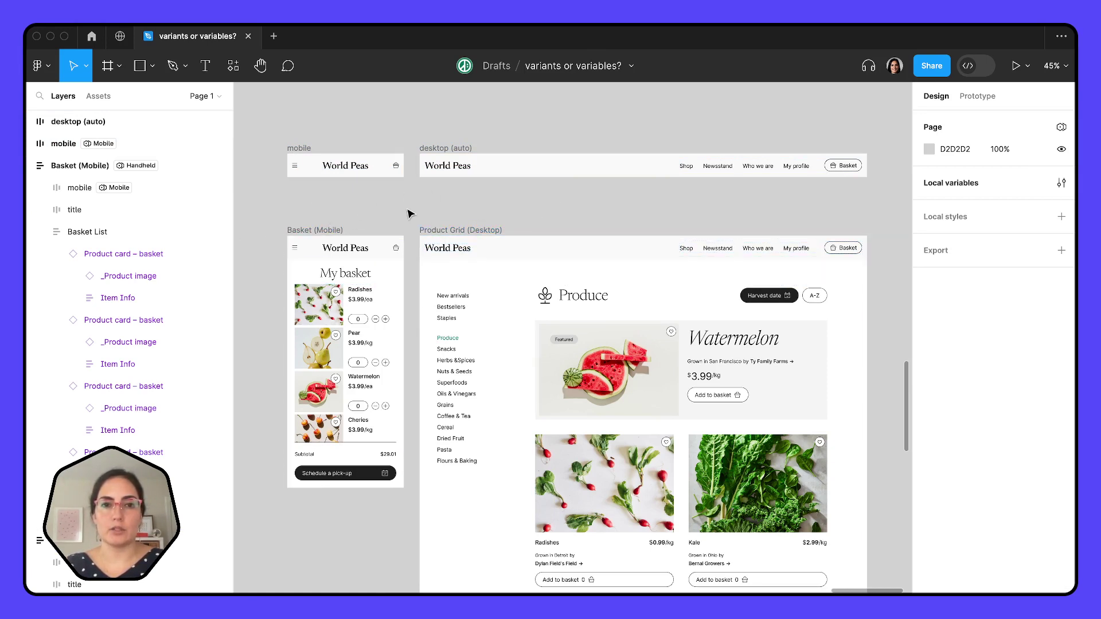
- Compare the iPhone 14 and MacBook Air frames with the Basket (Mobile) and Product Grid (Desktop) pages and their headers
{"action": "scroll", "coordinate": [477, 222], "scroll_direction": "down", "scroll_amount": 5}
{"action": "scroll", "coordinate": [477, 226], "scroll_direction": "left", "scroll_amount": 10}
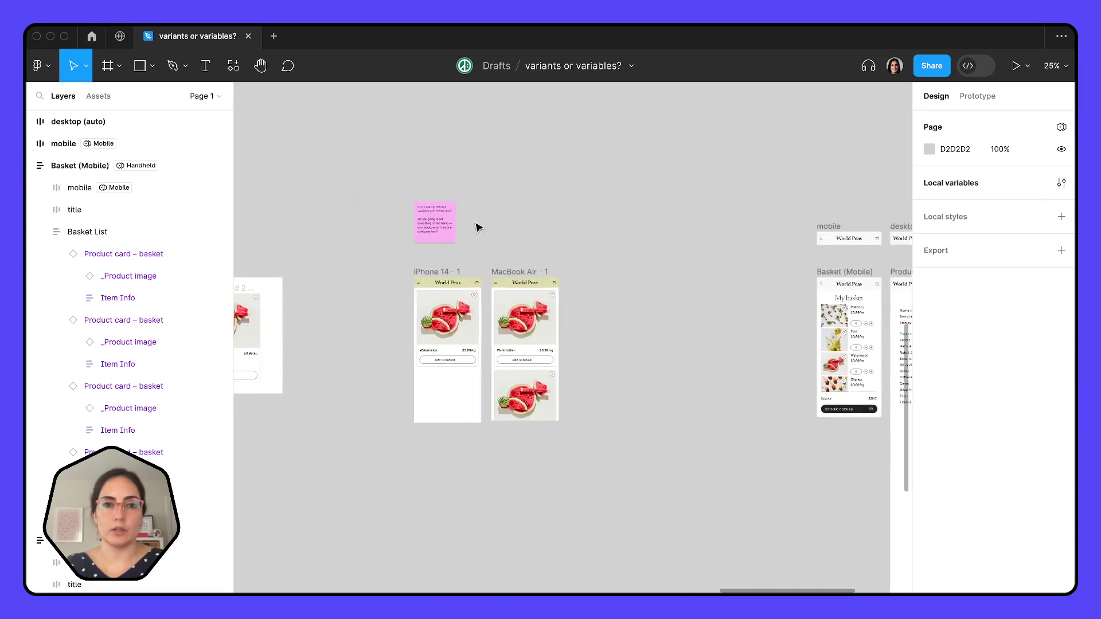
{"action": "scroll", "coordinate": [630, 285], "scroll_direction": "right", "scroll_amount": 10}
{"action": "scroll", "coordinate": [629, 285], "scroll_direction": "down", "scroll_amount": 2}
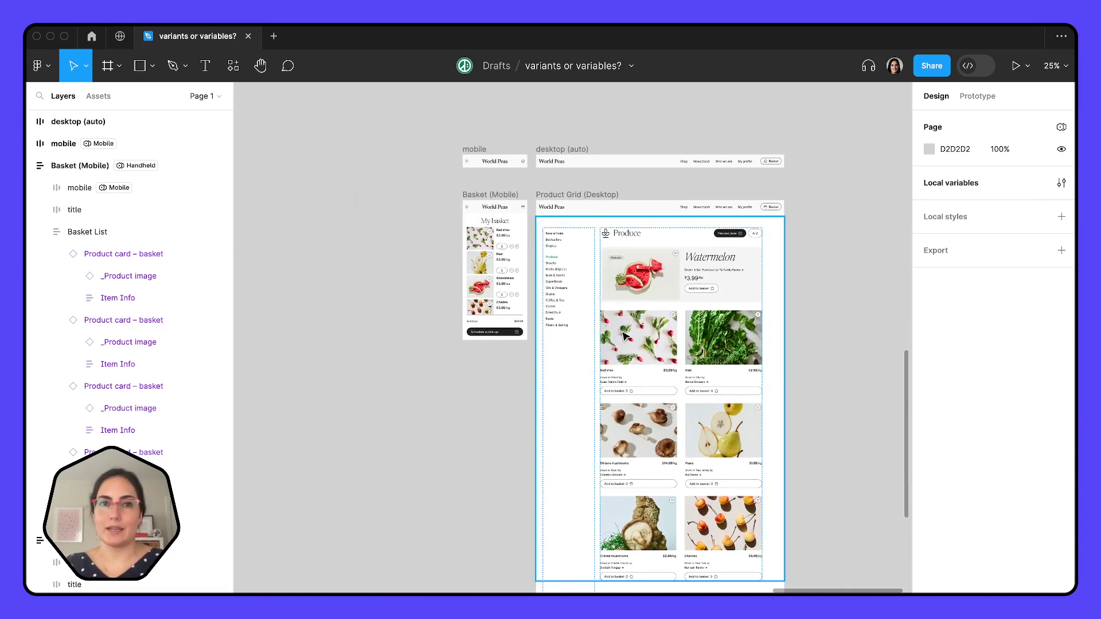
{"action": "scroll", "coordinate": [624, 336], "scroll_direction": "up", "scroll_amount": 3}
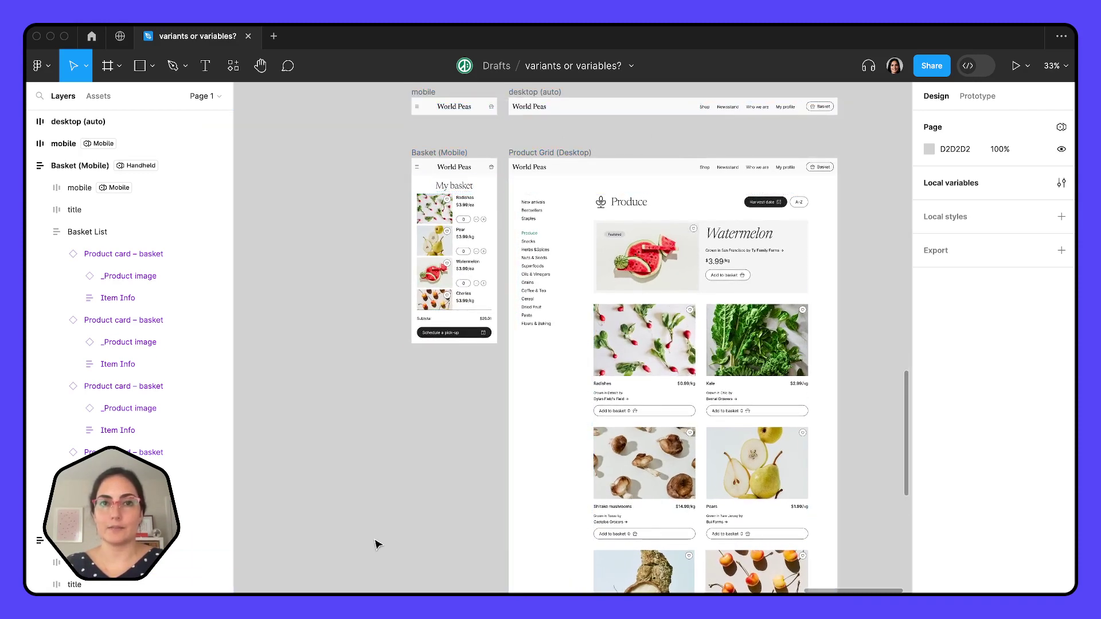
{"action": "scroll", "coordinate": [375, 544], "scroll_direction": "up", "scroll_amount": 1}
{"action": "scroll", "coordinate": [476, 126], "scroll_direction": "up", "scroll_amount": 3}
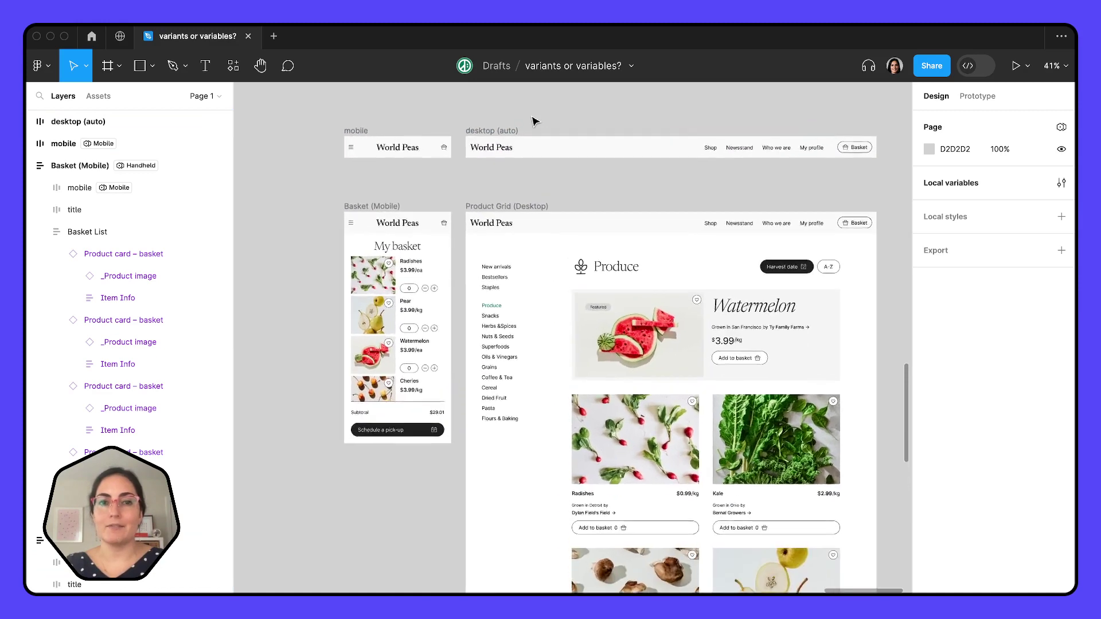
{"action": "scroll", "coordinate": [534, 122], "scroll_direction": "up", "scroll_amount": 1}
{"action": "scroll", "coordinate": [534, 122], "scroll_direction": "right", "scroll_amount": 1}
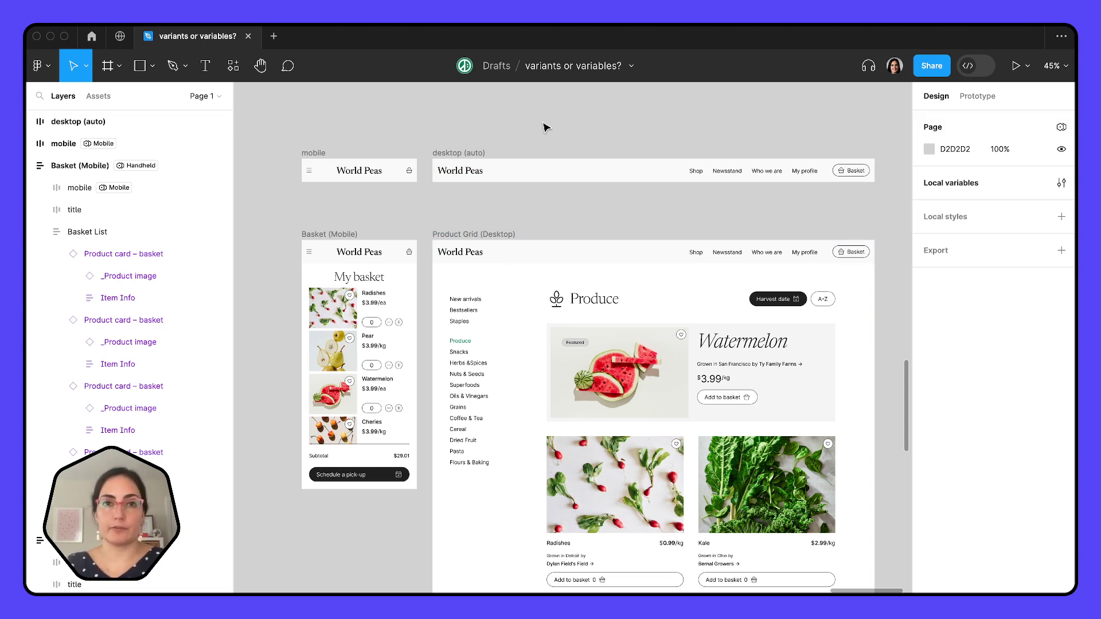
- Select the standalone mobile header frame and review its Responsive Design mode options
{"action": "left_click", "coordinate": [331, 160]}
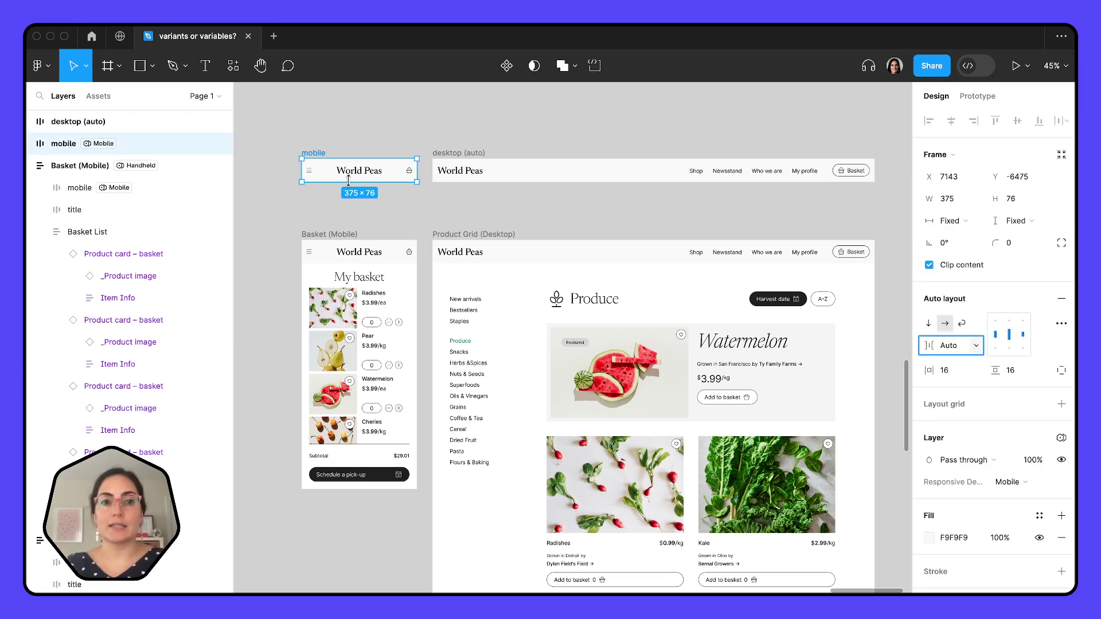
{"action": "left_click", "coordinate": [1061, 437]}
{"action": "mouse_move", "coordinate": [1004, 482]}
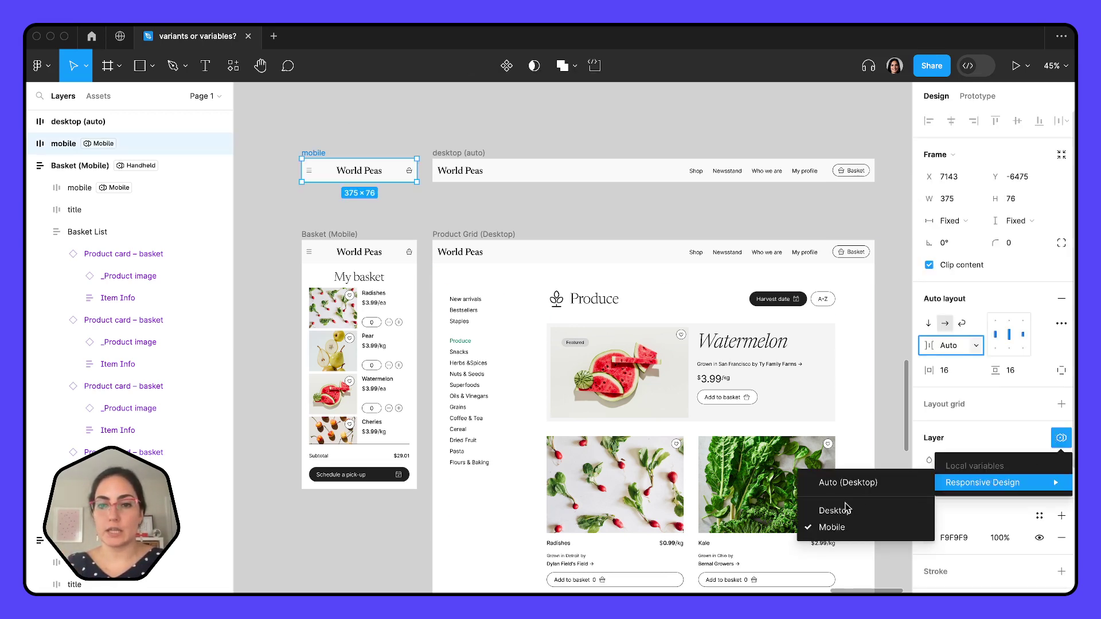
{"action": "left_click", "coordinate": [846, 509]}
- Leave the mode options unchanged and review the Variants and Variables definition cards with the animal component example
{"action": "scroll", "coordinate": [547, 212], "scroll_direction": "down", "scroll_amount": 5}
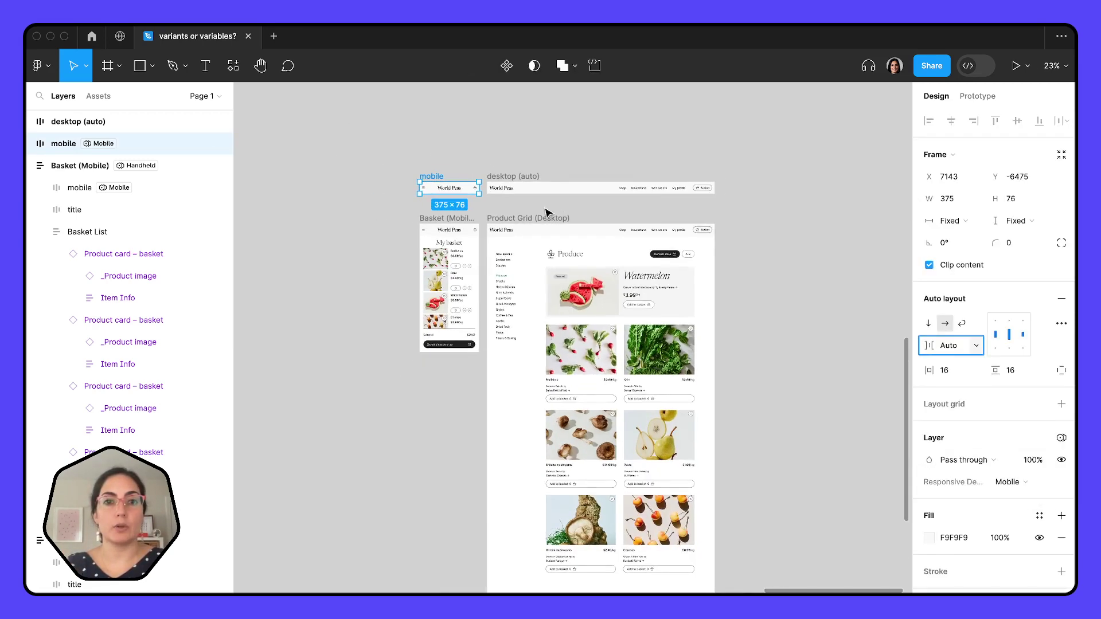
{"action": "scroll", "coordinate": [552, 112], "scroll_direction": "up", "scroll_amount": 3}
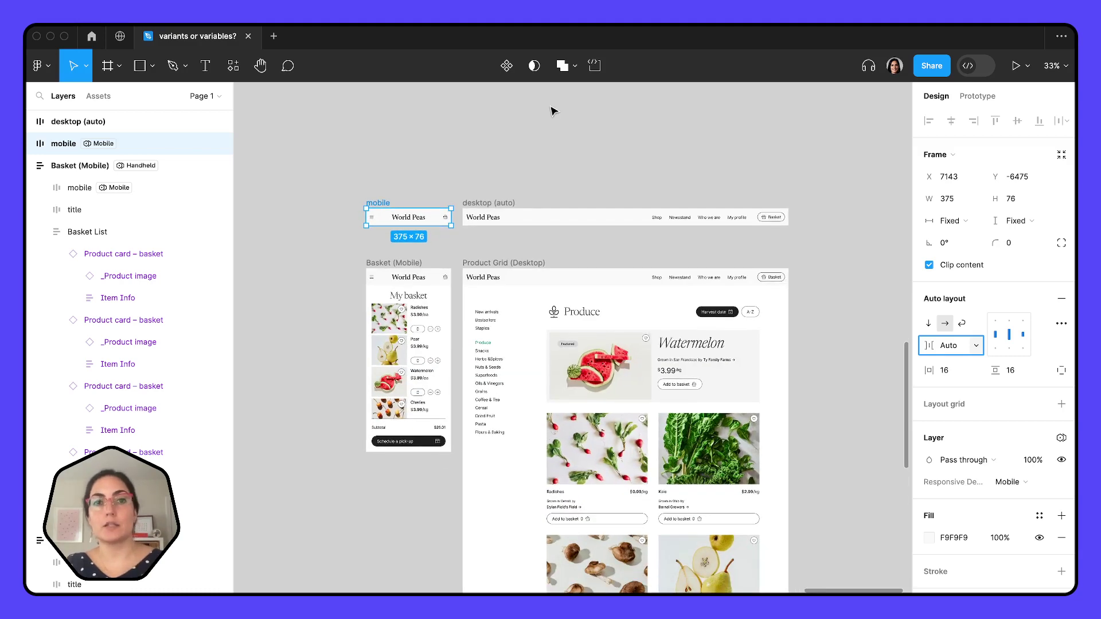
{"action": "scroll", "coordinate": [511, 152], "scroll_direction": "down", "scroll_amount": 5}
{"action": "scroll", "coordinate": [511, 152], "scroll_direction": "left", "scroll_amount": 10}
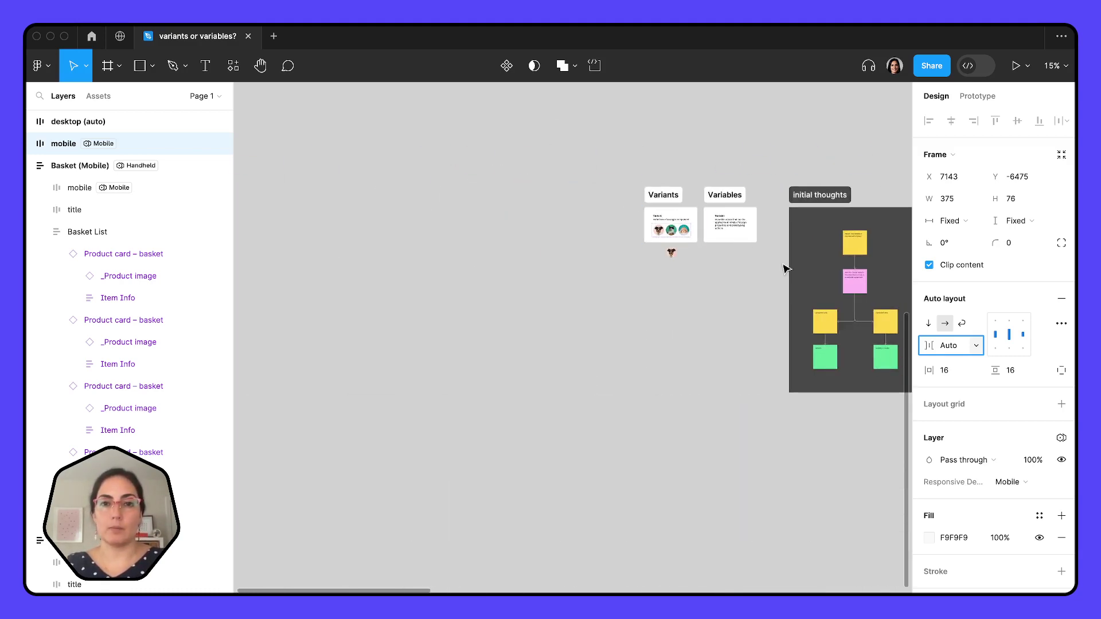
{"action": "scroll", "coordinate": [786, 269], "scroll_direction": "up", "scroll_amount": 5}
{"action": "scroll", "coordinate": [786, 268], "scroll_direction": "up", "scroll_amount": 5}
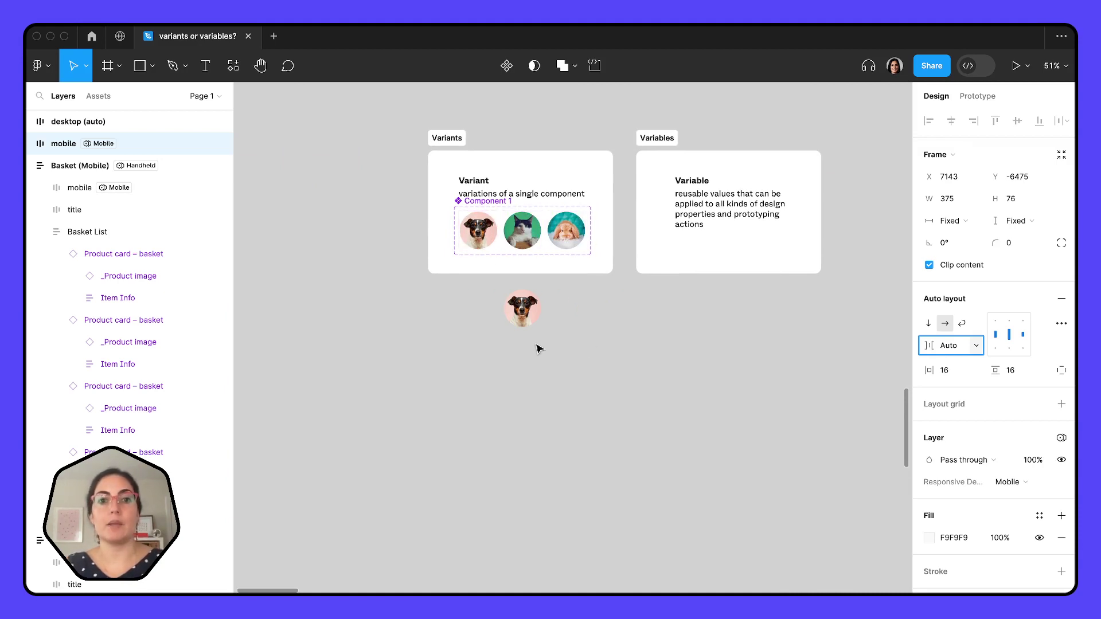
- Revisit the product card examples and the World Peas header and page frames, and clear the mobile header selection
{"action": "scroll", "coordinate": [609, 351], "scroll_direction": "down", "scroll_amount": 5}
{"action": "scroll", "coordinate": [610, 351], "scroll_direction": "right", "scroll_amount": 10}
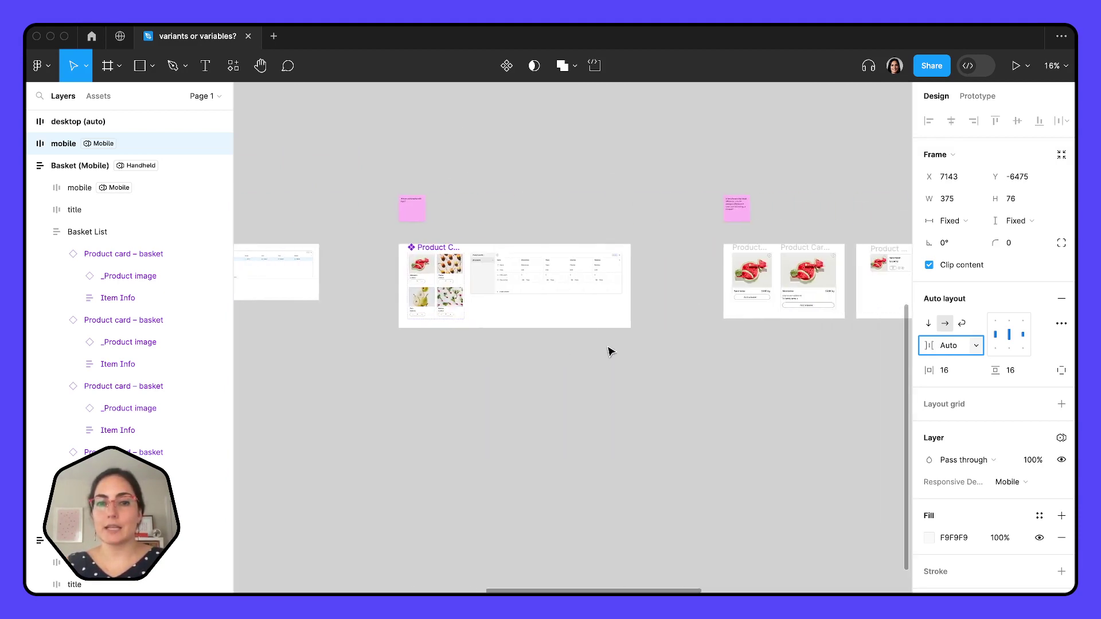
{"action": "scroll", "coordinate": [610, 351], "scroll_direction": "right", "scroll_amount": 15}
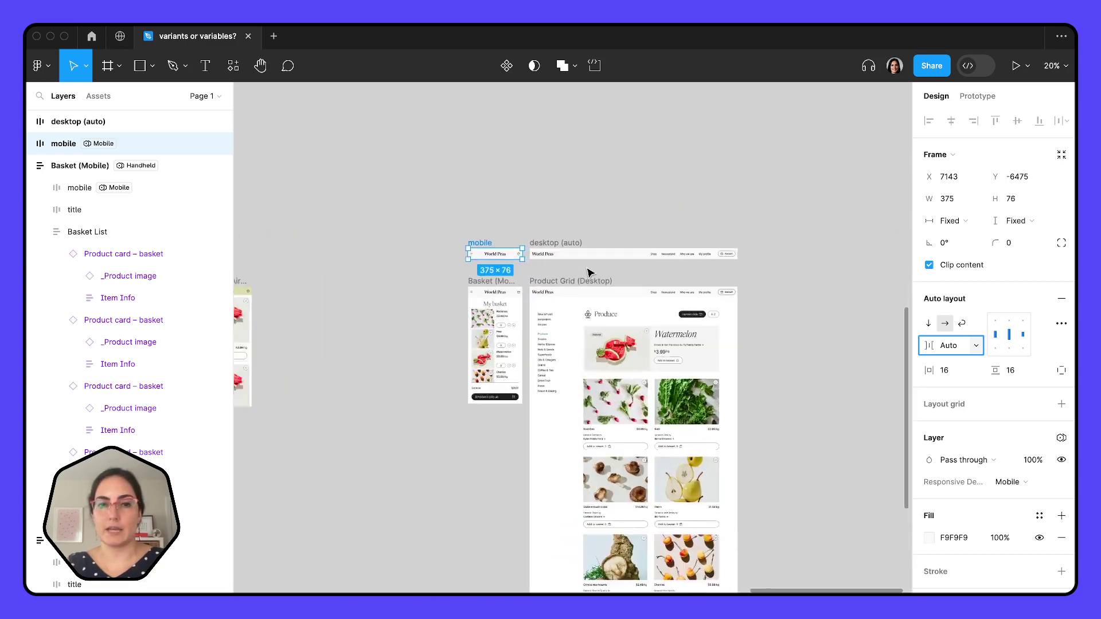
{"action": "scroll", "coordinate": [590, 273], "scroll_direction": "up", "scroll_amount": 5}
{"action": "scroll", "coordinate": [591, 273], "scroll_direction": "down", "scroll_amount": 2}
{"action": "scroll", "coordinate": [590, 273], "scroll_direction": "right", "scroll_amount": 2}
{"action": "left_click", "coordinate": [751, 143]}
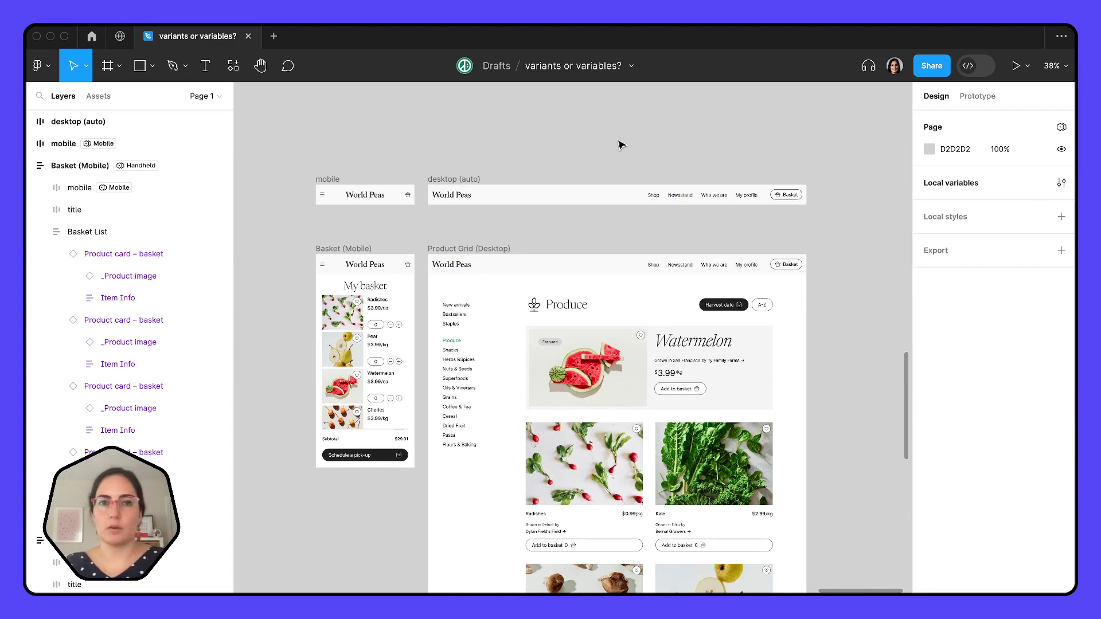
- Examine the More thoughts decision flowchart, including its branch about prototyping with logic
{"action": "scroll", "coordinate": [621, 145], "scroll_direction": "down", "scroll_amount": 5}
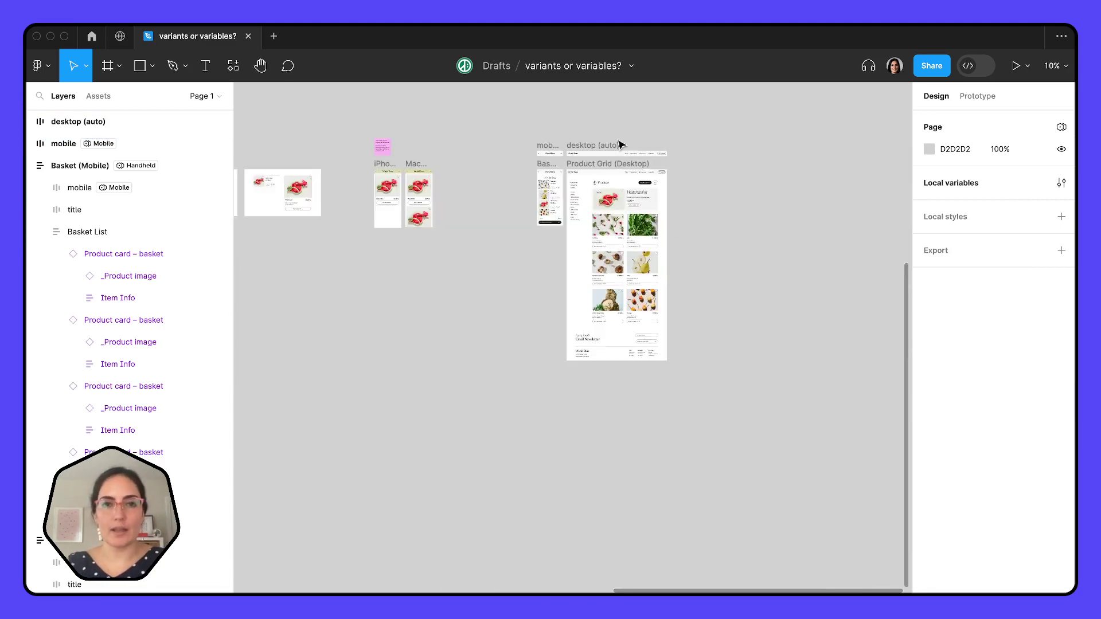
{"action": "scroll", "coordinate": [620, 143], "scroll_direction": "left", "scroll_amount": 10}
{"action": "scroll", "coordinate": [505, 290], "scroll_direction": "up", "scroll_amount": 4}
{"action": "scroll", "coordinate": [505, 292], "scroll_direction": "up", "scroll_amount": 5}
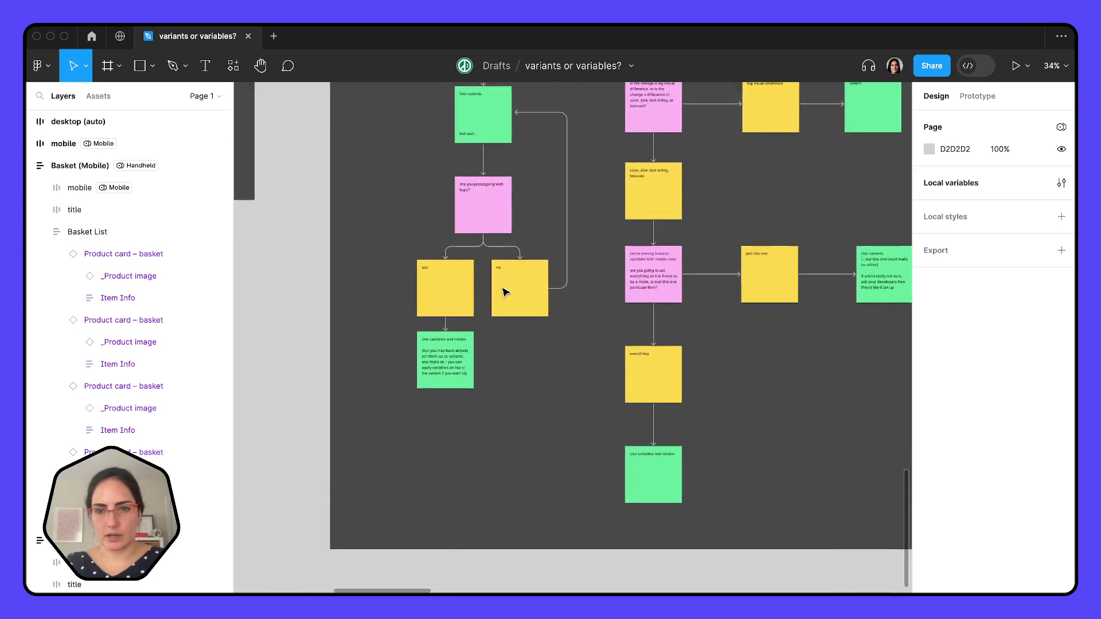
{"action": "scroll", "coordinate": [389, 263], "scroll_direction": "down", "scroll_amount": 2}
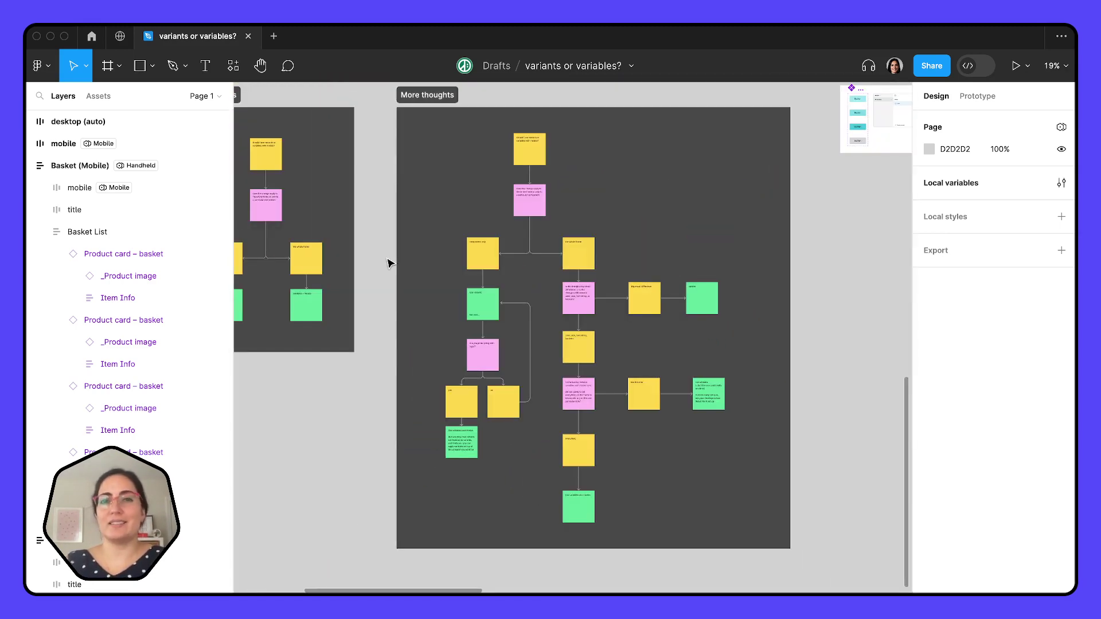
- Review the component-only and whole-frame branches of the initial thoughts flowchart and compare them with the More thoughts flowchart
{"action": "scroll", "coordinate": [388, 263], "scroll_direction": "left", "scroll_amount": 5}
{"action": "scroll", "coordinate": [388, 263], "scroll_direction": "up", "scroll_amount": 1}
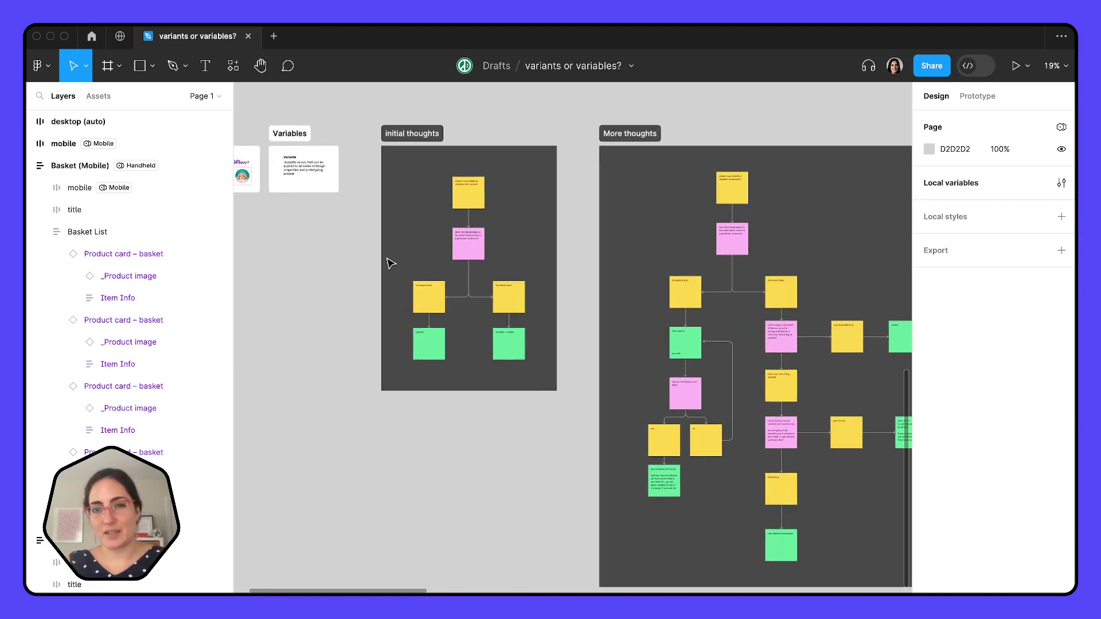
{"action": "scroll", "coordinate": [388, 263], "scroll_direction": "up", "scroll_amount": 5}
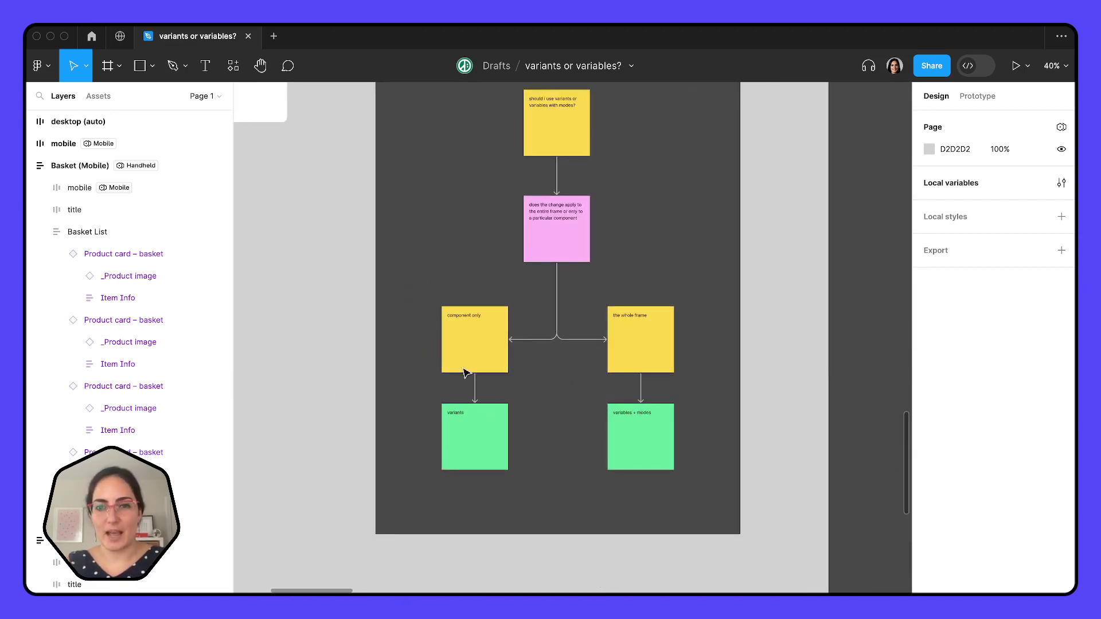
{"action": "scroll", "coordinate": [635, 440], "scroll_direction": "up", "scroll_amount": 2}
{"action": "scroll", "coordinate": [635, 440], "scroll_direction": "down", "scroll_amount": 1}
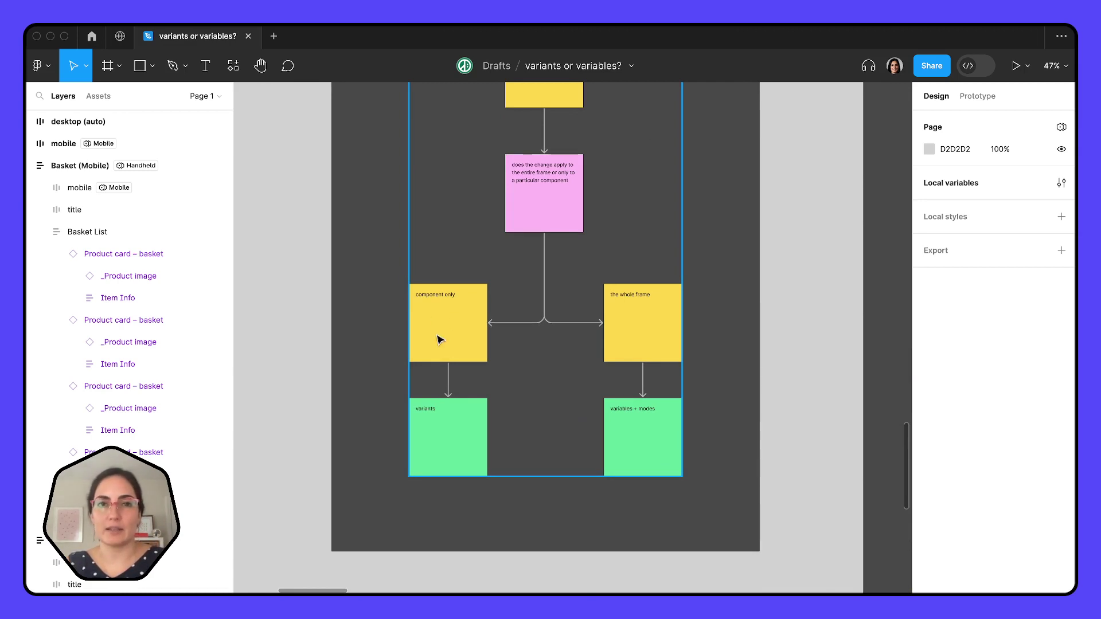
{"action": "scroll", "coordinate": [634, 313], "scroll_direction": "down", "scroll_amount": 5}
{"action": "scroll", "coordinate": [329, 223], "scroll_direction": "up", "scroll_amount": 2}
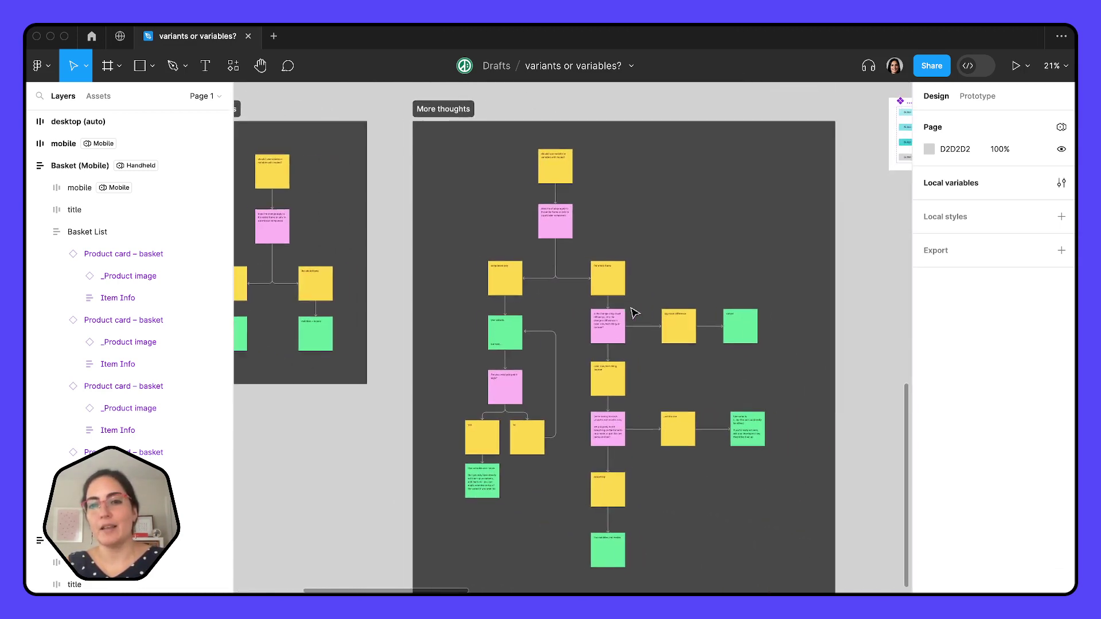